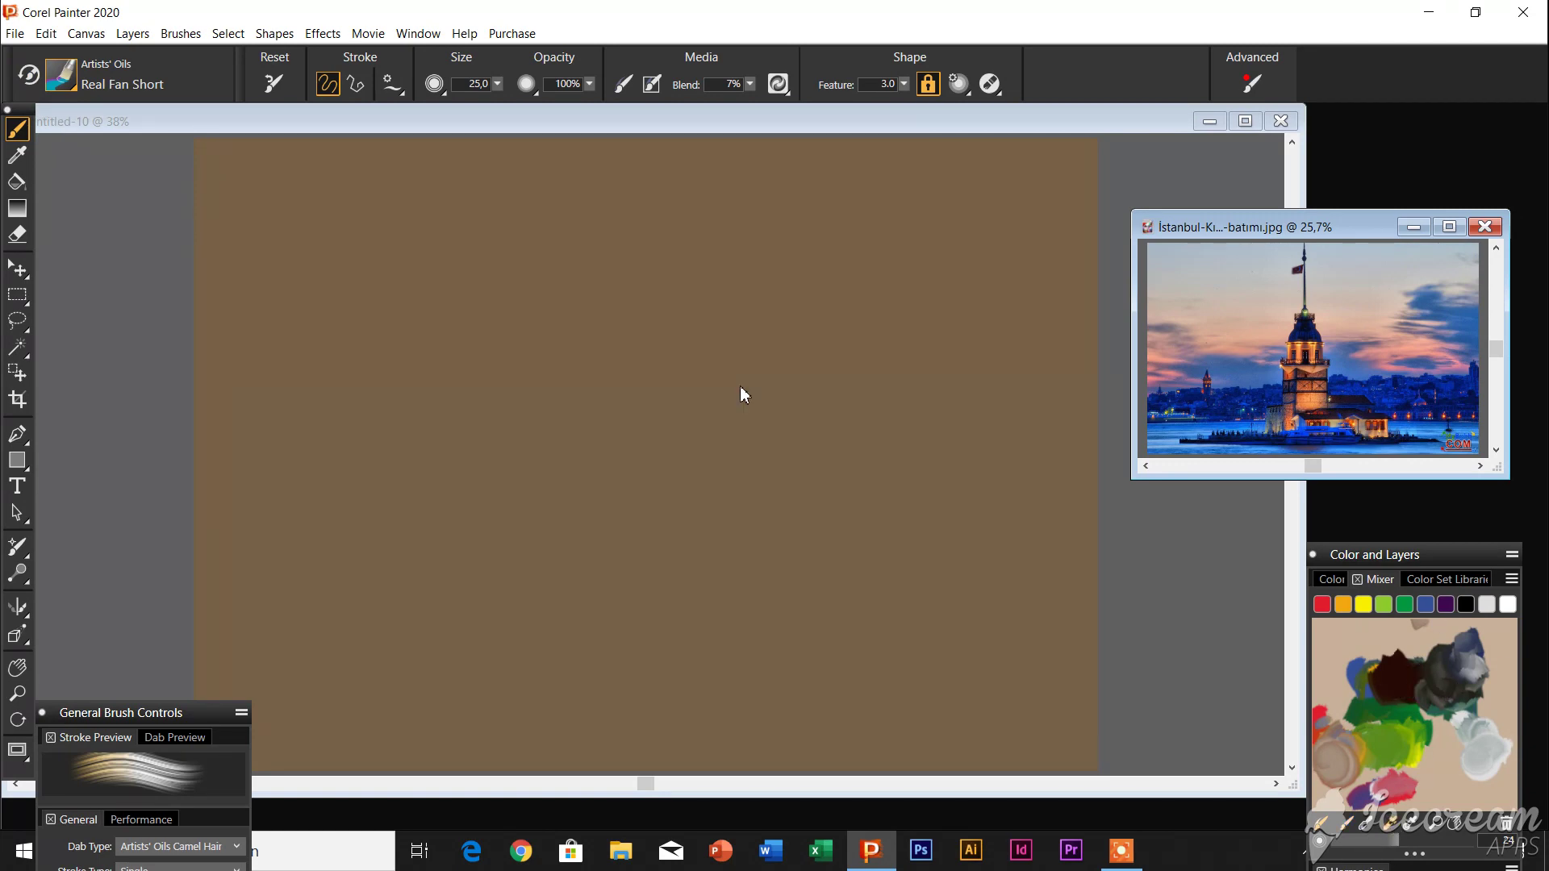
Place short dark marks, then narrow the painting window beside the reference photo
drag(714, 476, 712, 410)
drag(1333, 234, 1369, 272)
drag(1306, 206, 1144, 206)
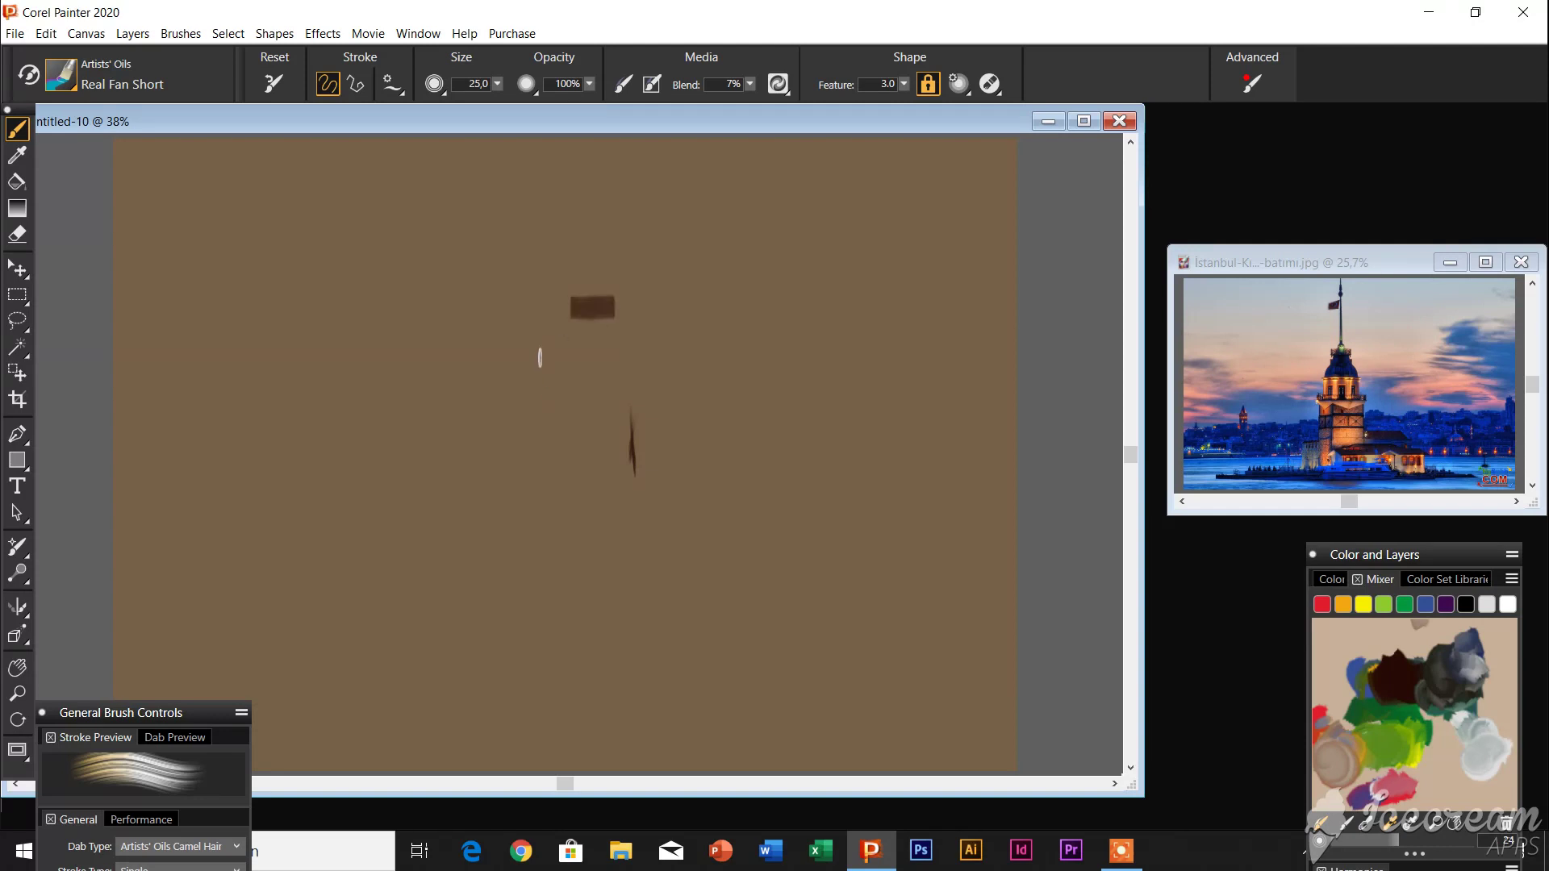
Sketch the tower top, sides and horizon in dark brown, then start blue water at the lower right
drag(536, 383, 620, 377)
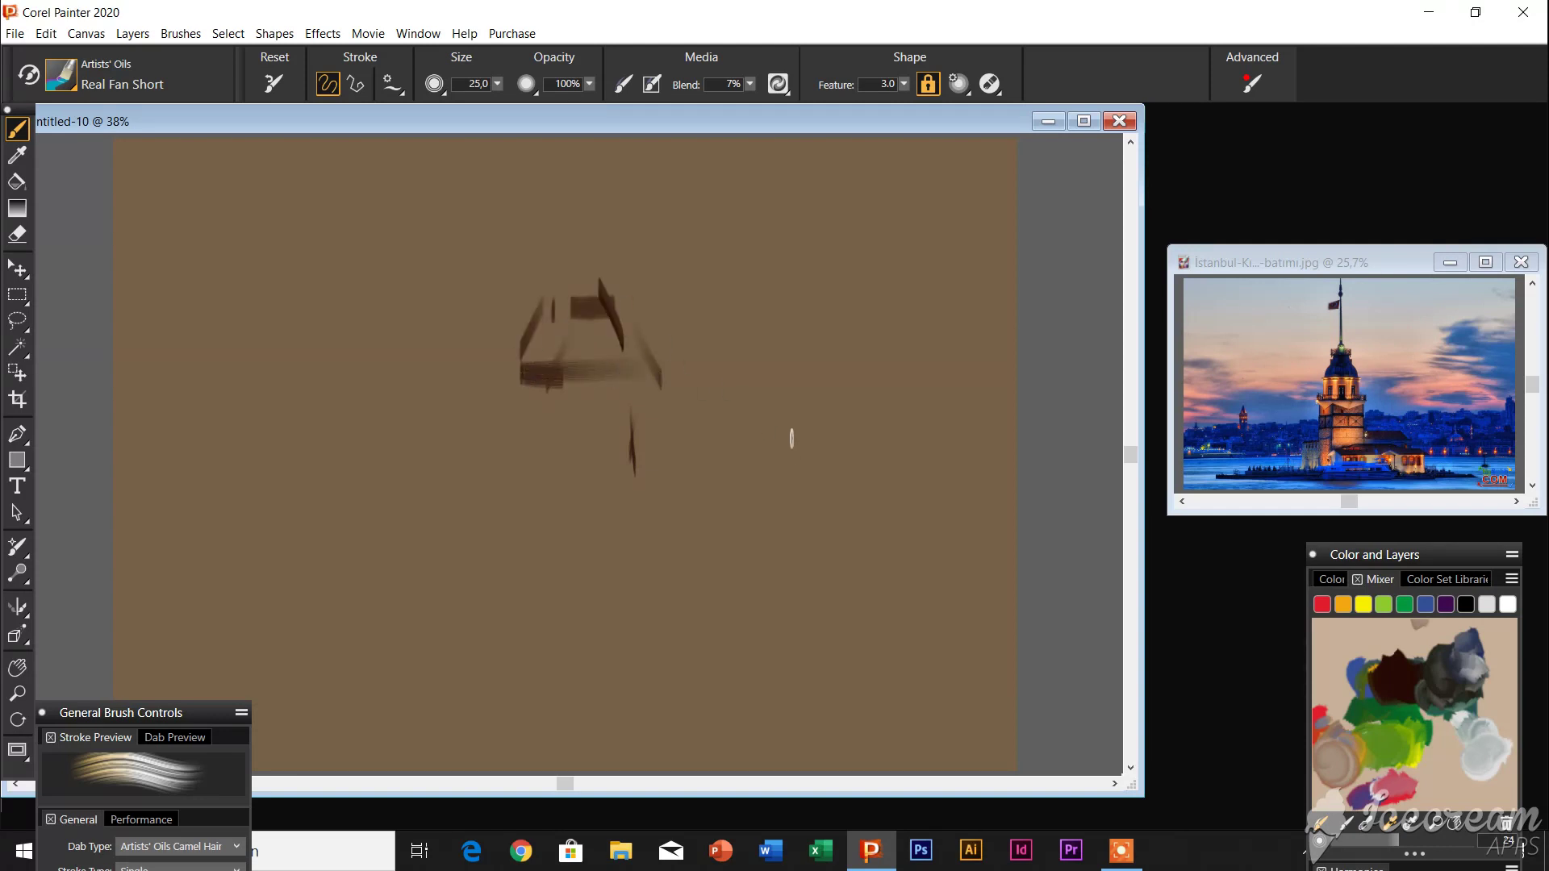
drag(607, 270, 581, 615)
drag(572, 389, 578, 638)
mouse_move(625, 529)
mouse_down()
mouse_move(782, 521)
mouse_move(1017, 456)
mouse_up()
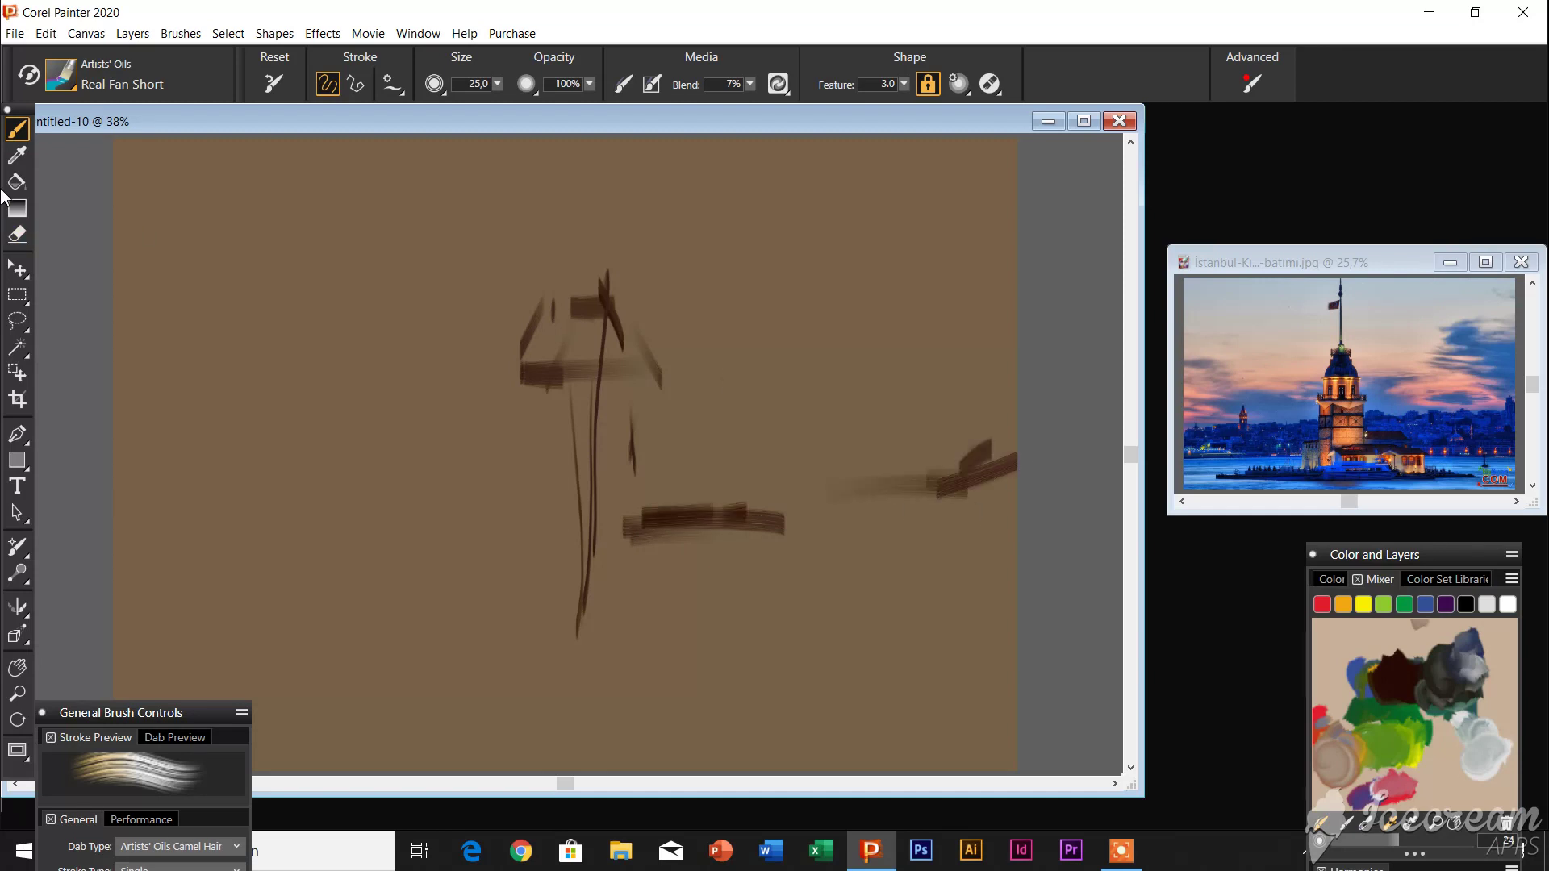
alt+click(1436, 440)
mouse_move(888, 476)
mouse_down()
mouse_move(860, 494)
mouse_move(1001, 484)
mouse_up()
Lay long blue water strokes across the canvas out to the left edge
drag(927, 524, 633, 507)
drag(1017, 549, 117, 573)
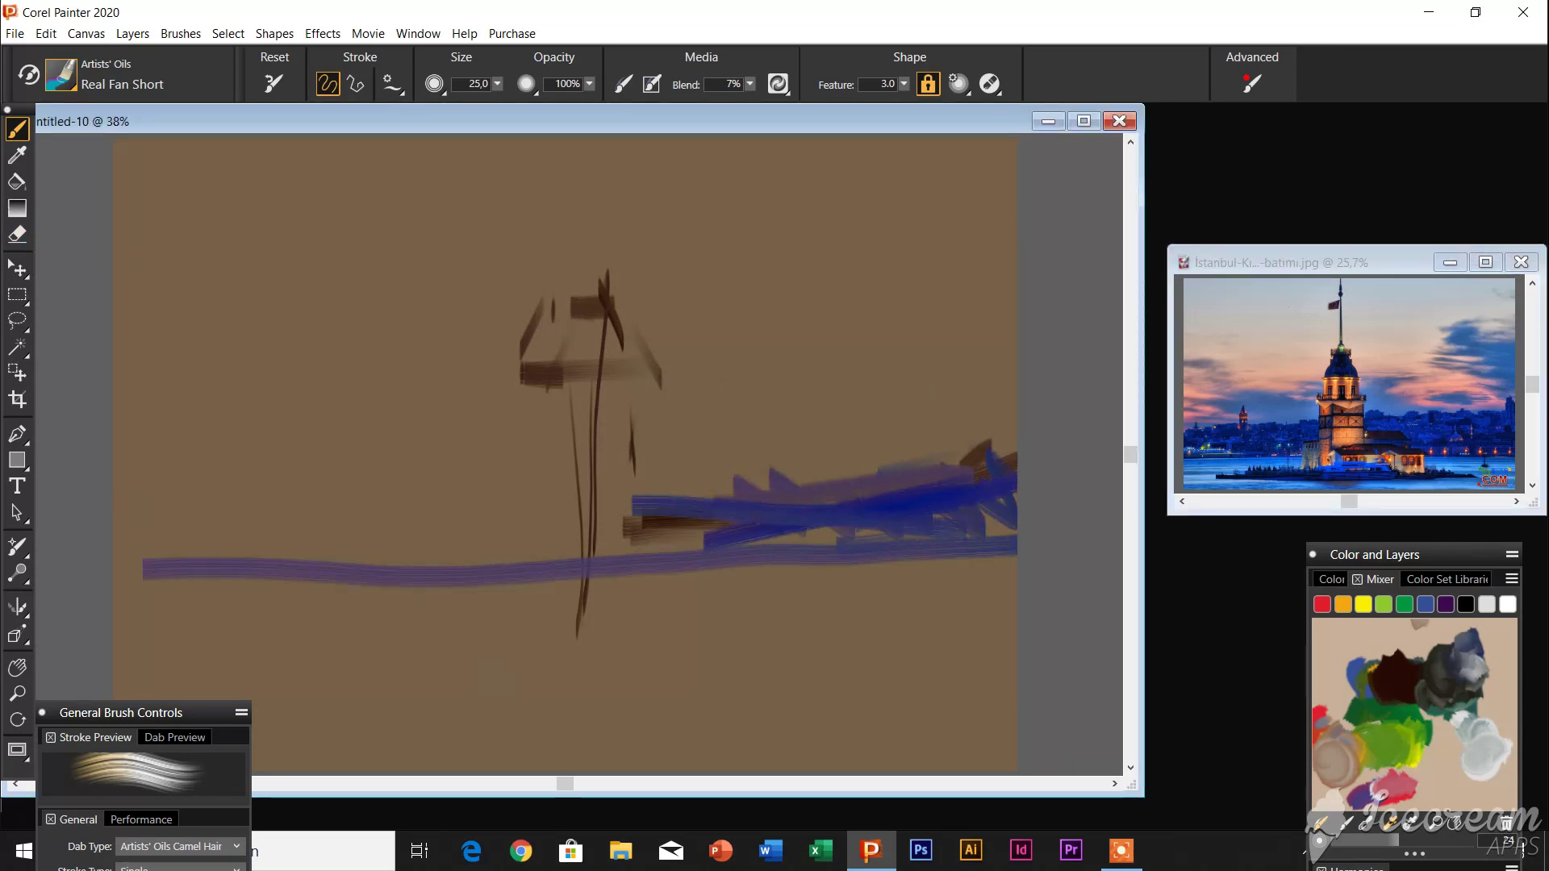
drag(214, 569, 833, 555)
drag(960, 533, 778, 529)
drag(880, 476, 819, 497)
drag(823, 565, 557, 541)
drag(682, 492, 117, 537)
Add more blue water strokes on the left half, including a hooked stroke
drag(702, 545, 335, 540)
drag(528, 525, 117, 529)
drag(282, 508, 129, 505)
drag(363, 541, 311, 542)
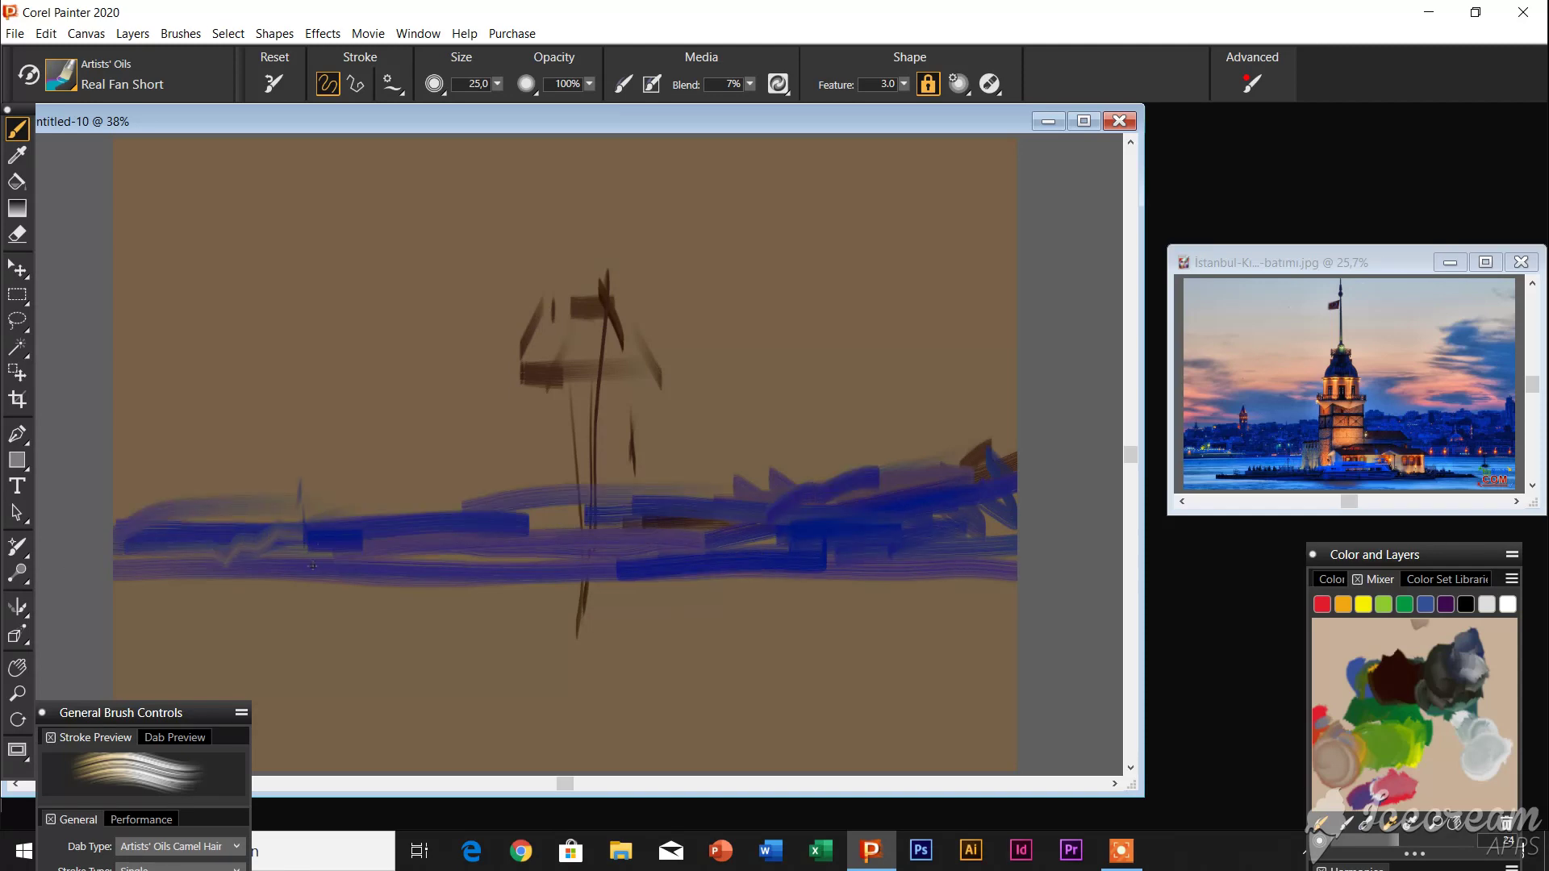
drag(300, 483, 264, 547)
drag(557, 565, 766, 593)
Sample peach from the reference and block in the tower body with bands and vertical streaks
alt+click(1347, 431)
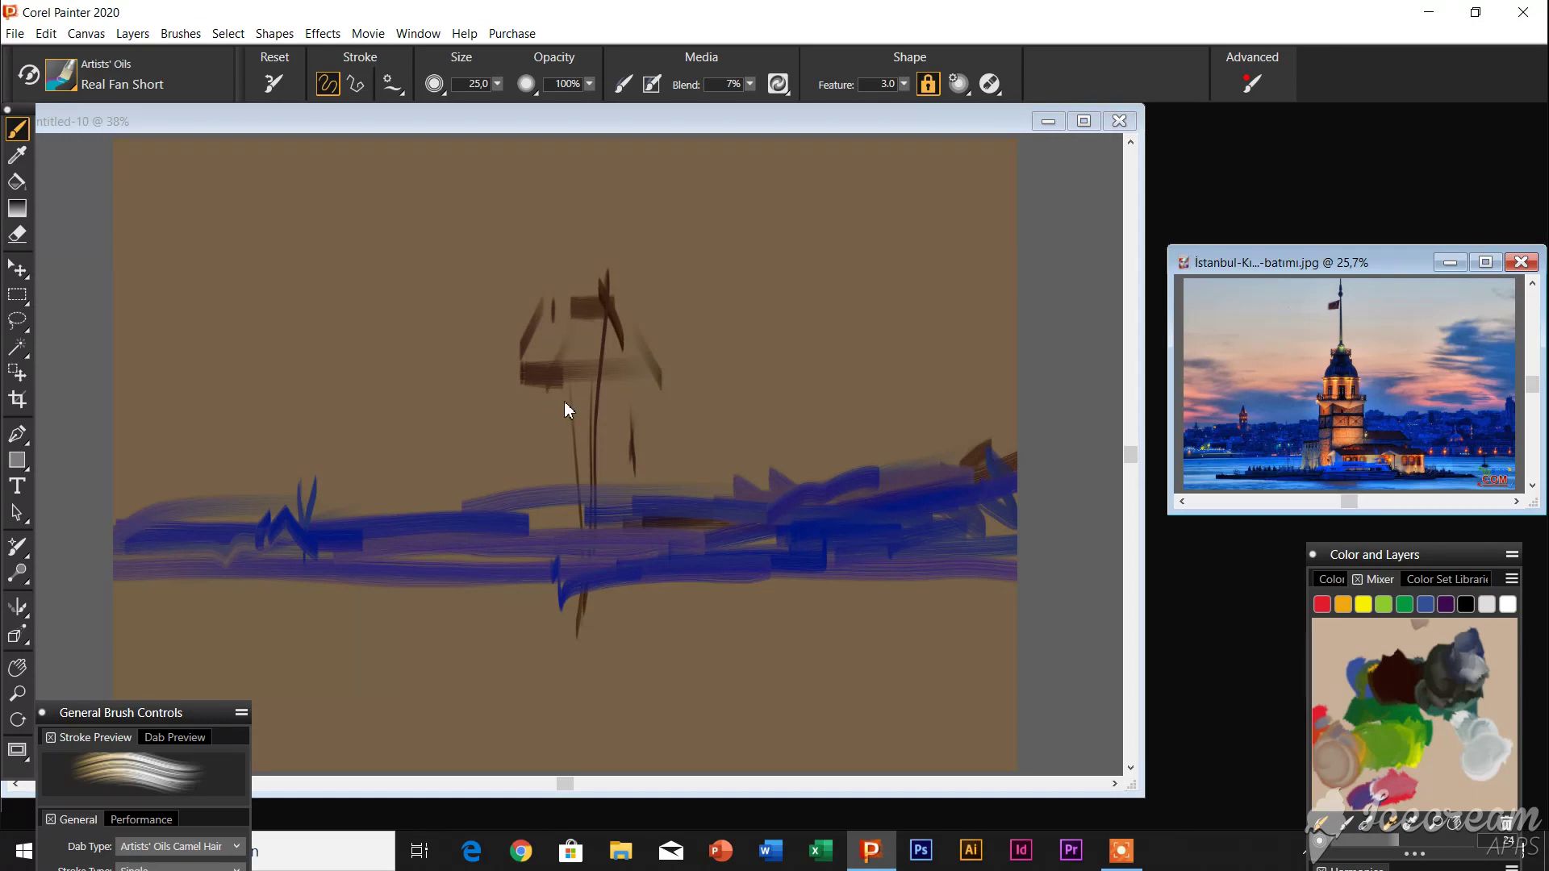
mouse_move(565, 400)
mouse_down()
mouse_move(551, 413)
mouse_move(663, 392)
mouse_move(628, 507)
mouse_up()
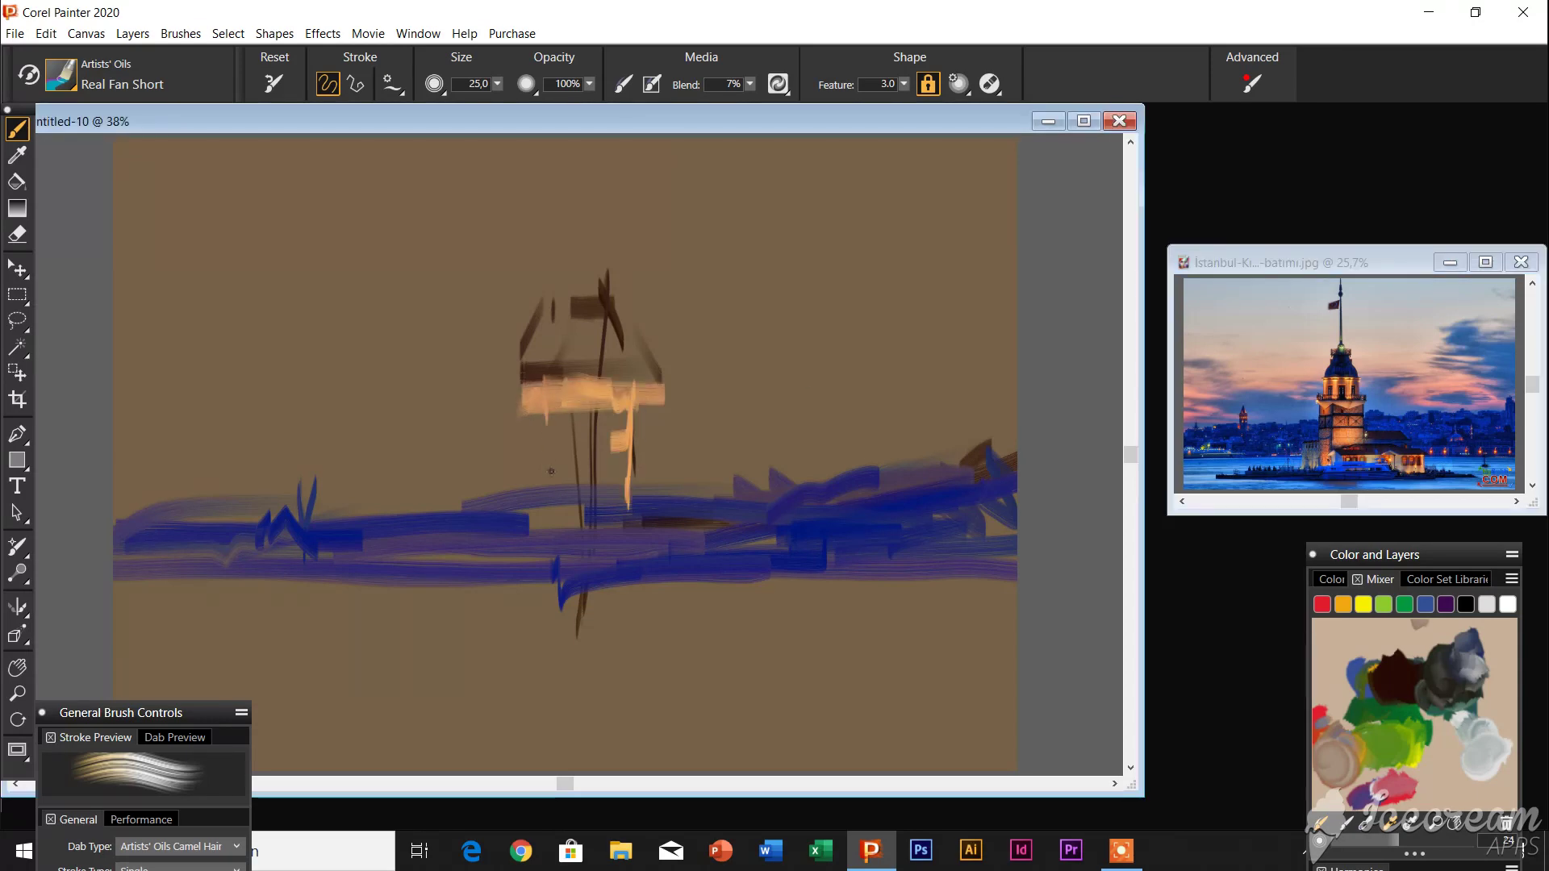
mouse_move(617, 450)
mouse_down()
mouse_move(496, 466)
mouse_move(663, 472)
mouse_up()
drag(589, 480, 587, 593)
mouse_move(542, 416)
mouse_down()
mouse_move(557, 587)
mouse_move(534, 596)
mouse_up()
mouse_move(622, 588)
mouse_down()
mouse_move(631, 420)
mouse_move(619, 601)
mouse_up()
drag(608, 476, 610, 569)
drag(523, 461, 643, 472)
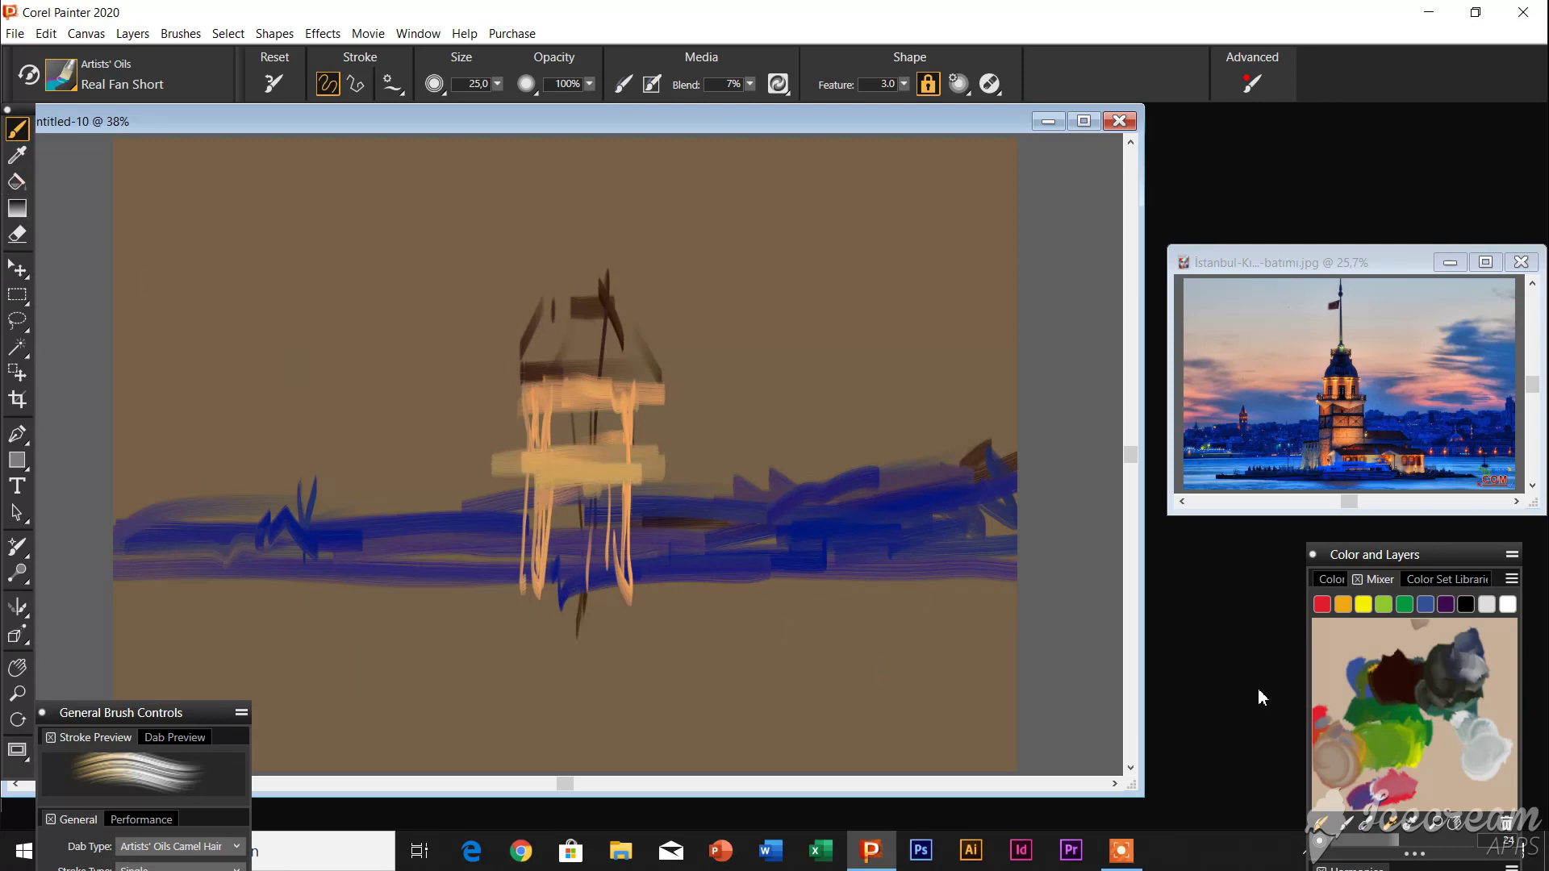
Paint peach reflection strokes in the water and build the tower body below the top
mouse_move(641, 585)
mouse_down()
mouse_move(541, 542)
mouse_move(622, 564)
mouse_up()
drag(546, 491, 539, 625)
drag(637, 567, 540, 585)
mouse_move(537, 580)
mouse_down()
mouse_move(525, 649)
mouse_move(645, 626)
mouse_up()
drag(654, 565, 653, 634)
drag(516, 593, 529, 634)
drag(623, 508, 623, 617)
drag(548, 564, 621, 568)
mouse_move(758, 569)
mouse_down()
mouse_move(667, 562)
mouse_move(774, 548)
mouse_up()
Add wide peach bands at the tower base and a thin peach spire above it
drag(787, 637, 484, 645)
drag(573, 634, 379, 633)
drag(759, 581, 771, 678)
drag(427, 650, 645, 654)
drag(476, 597, 476, 646)
drag(375, 649, 755, 658)
drag(592, 141, 586, 288)
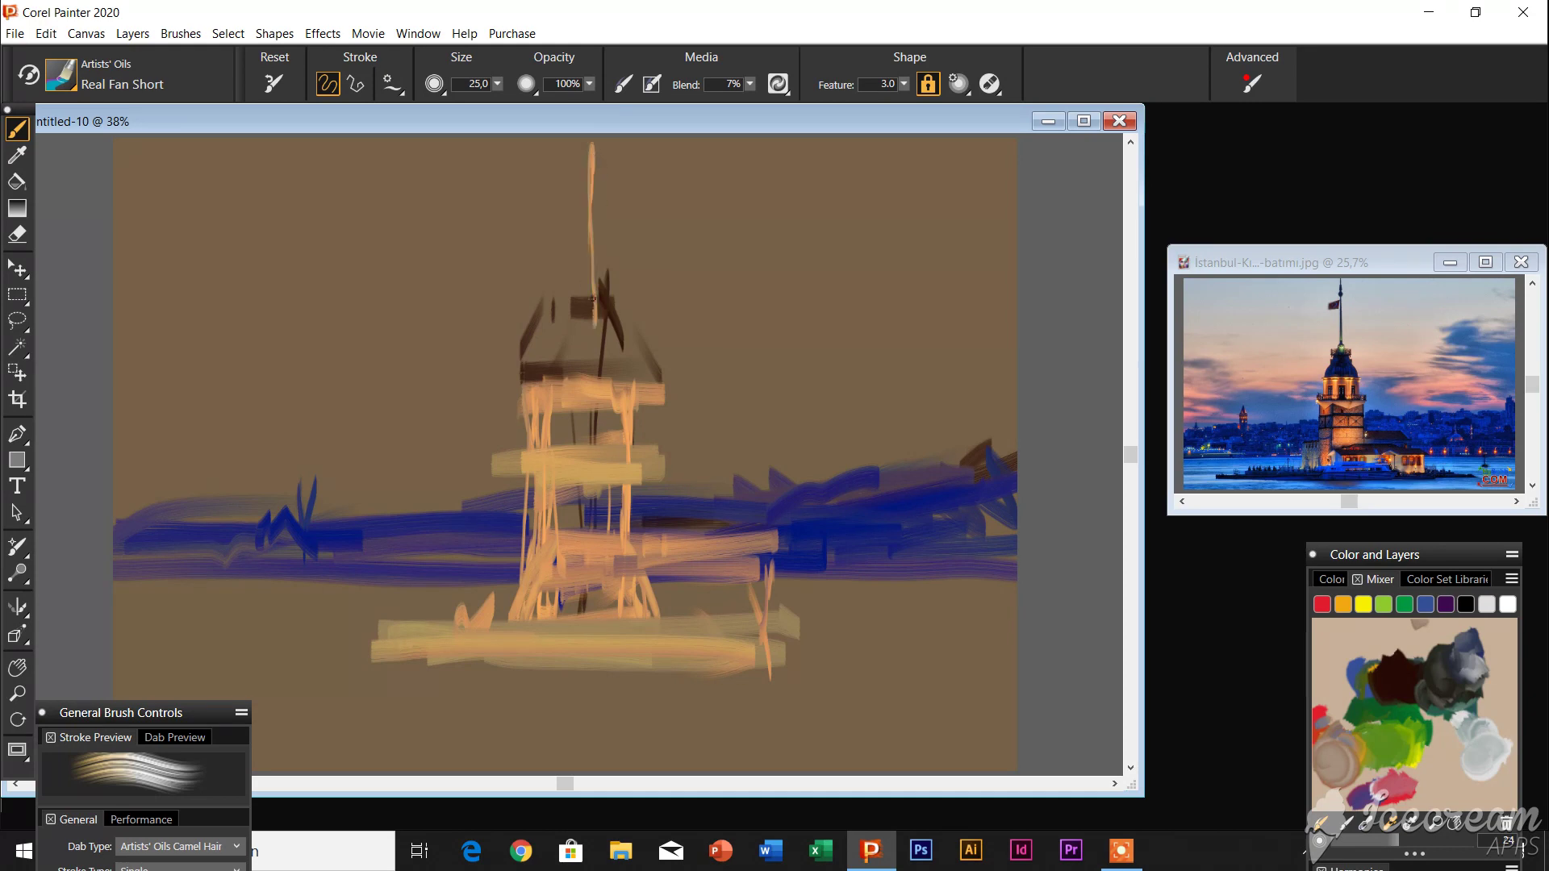
Sample dark brown and fill the triangular roof and shadow bands across the tower
alt+click(1345, 383)
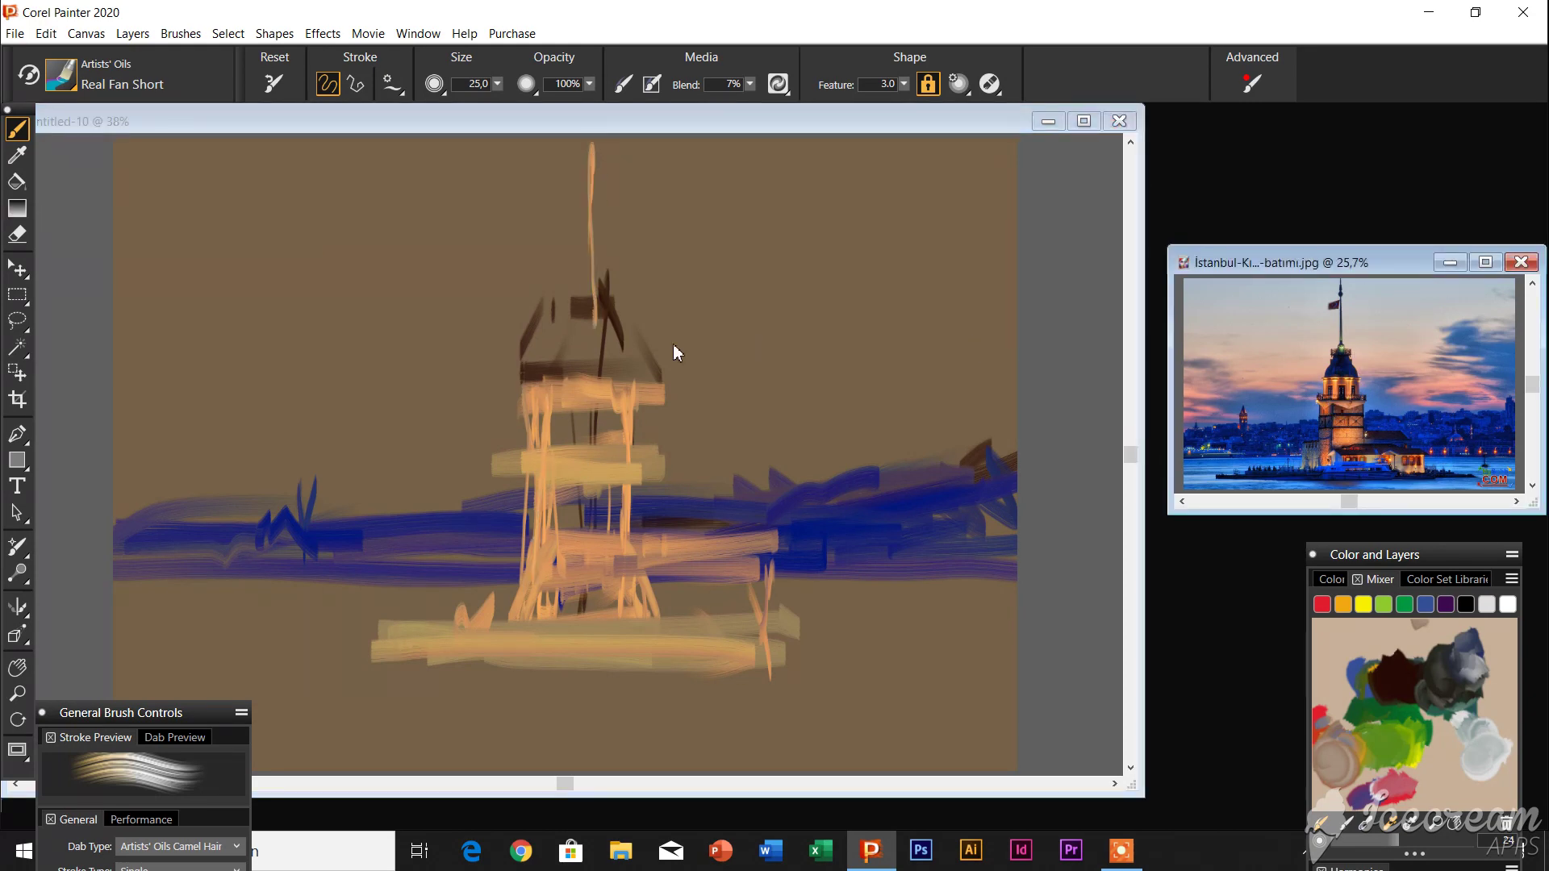
drag(533, 378, 639, 376)
drag(590, 306, 631, 372)
mouse_move(597, 302)
mouse_down()
mouse_move(553, 363)
mouse_move(574, 318)
mouse_up()
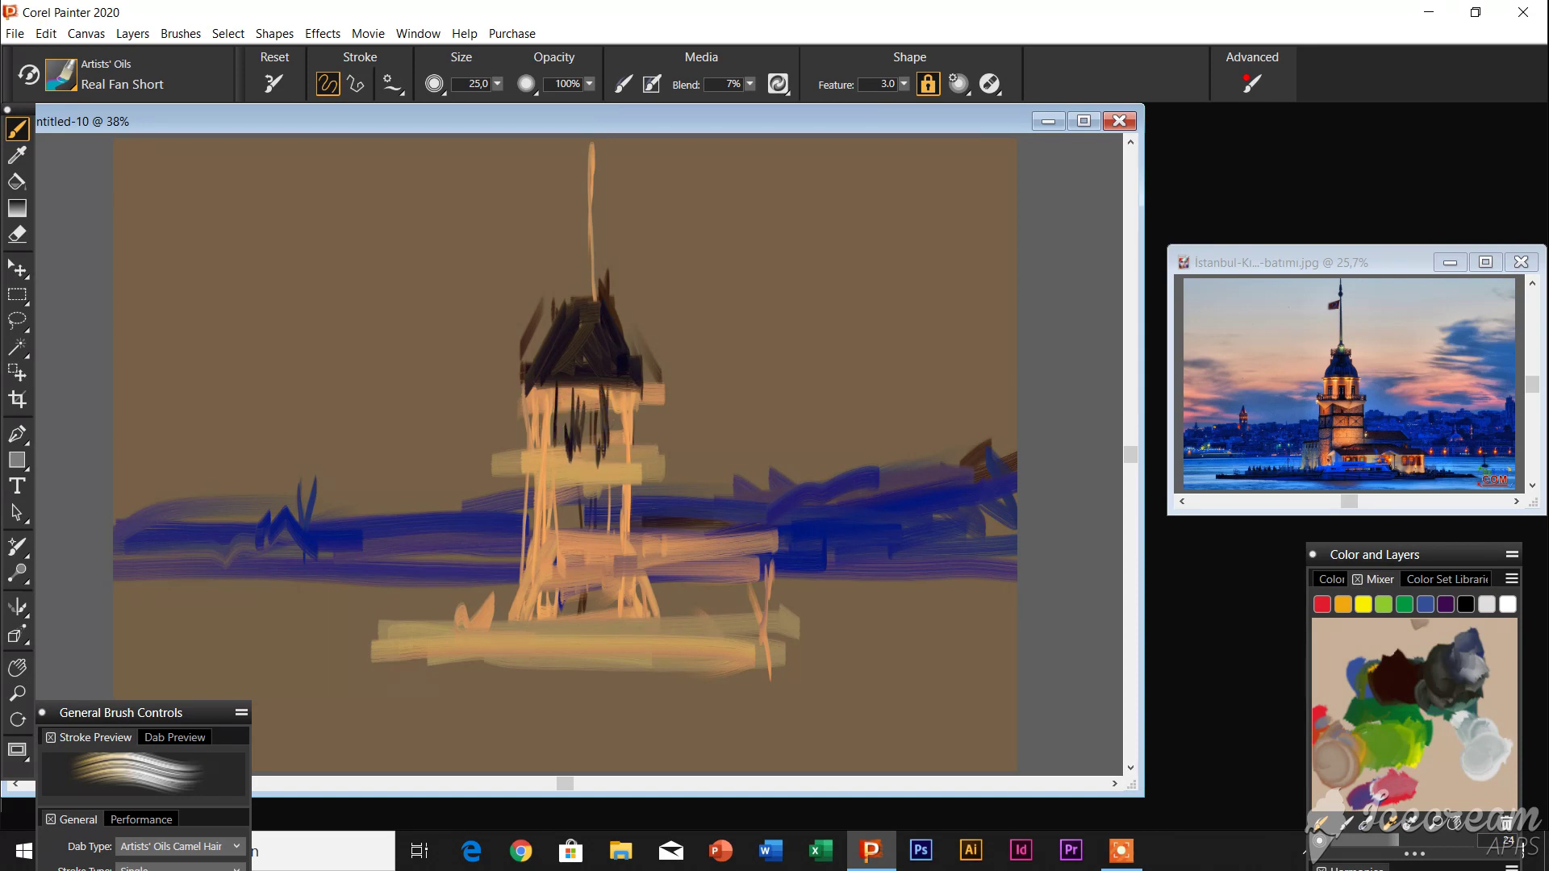
drag(516, 460, 566, 457)
drag(537, 516, 628, 514)
mouse_move(528, 464)
mouse_down()
mouse_move(581, 494)
mouse_move(634, 472)
mouse_up()
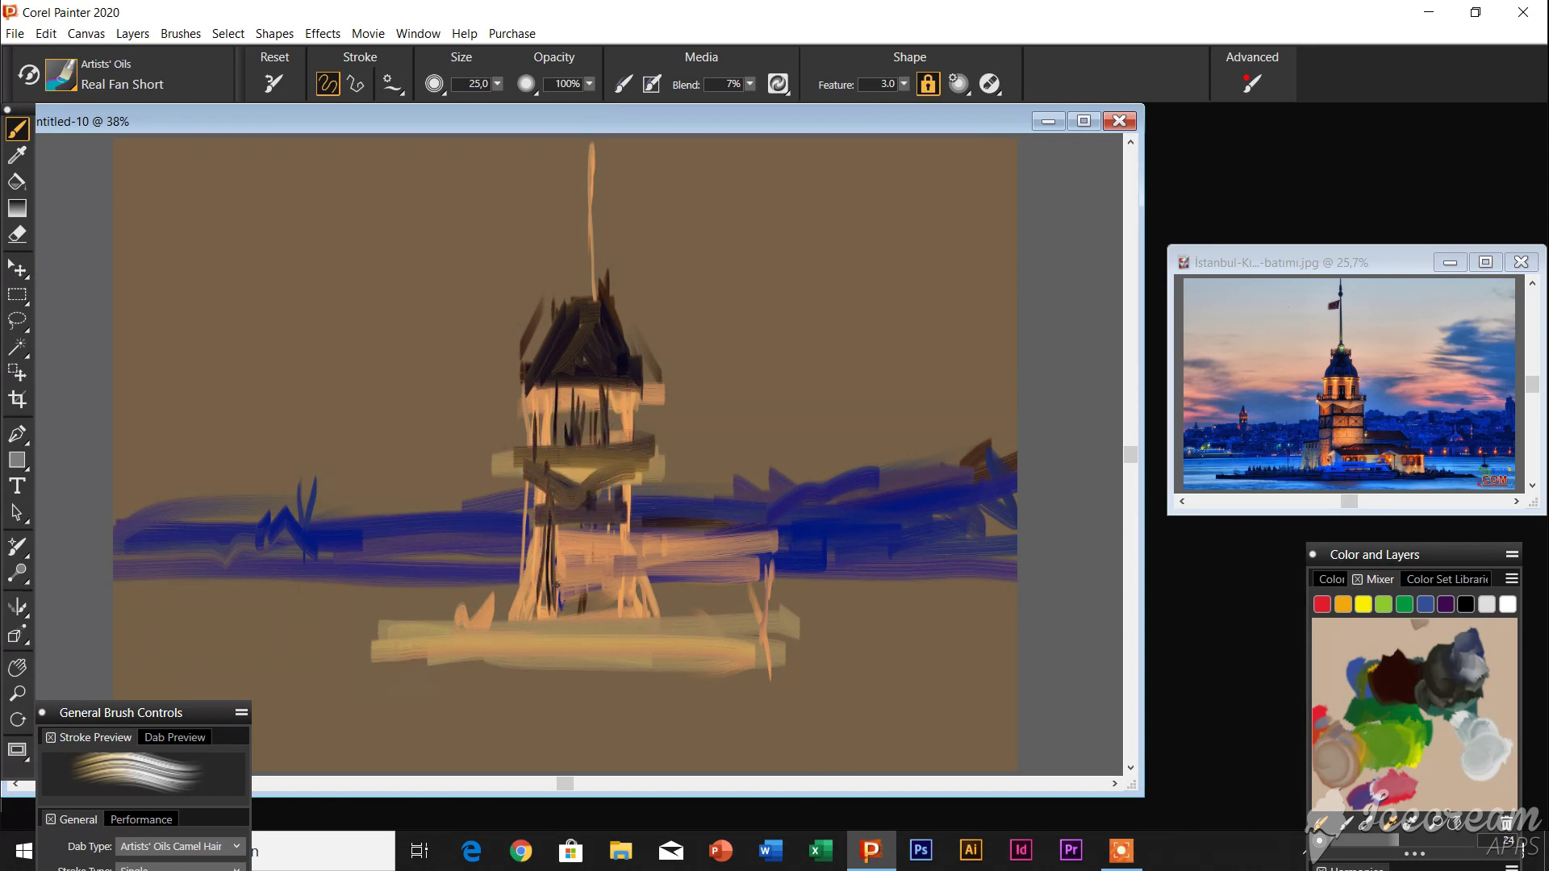
mouse_move(532, 532)
mouse_down()
mouse_move(741, 544)
mouse_move(654, 545)
mouse_up()
Shade the lower tower in dark purple-brown and paint a long brown shoreline along the bottom
mouse_move(787, 540)
mouse_down()
mouse_move(617, 539)
mouse_move(766, 575)
mouse_up()
mouse_move(620, 537)
mouse_down()
mouse_move(736, 539)
mouse_move(725, 550)
mouse_up()
mouse_move(710, 598)
mouse_down()
mouse_move(514, 603)
mouse_move(618, 589)
mouse_move(707, 621)
mouse_move(777, 587)
mouse_move(763, 591)
mouse_up()
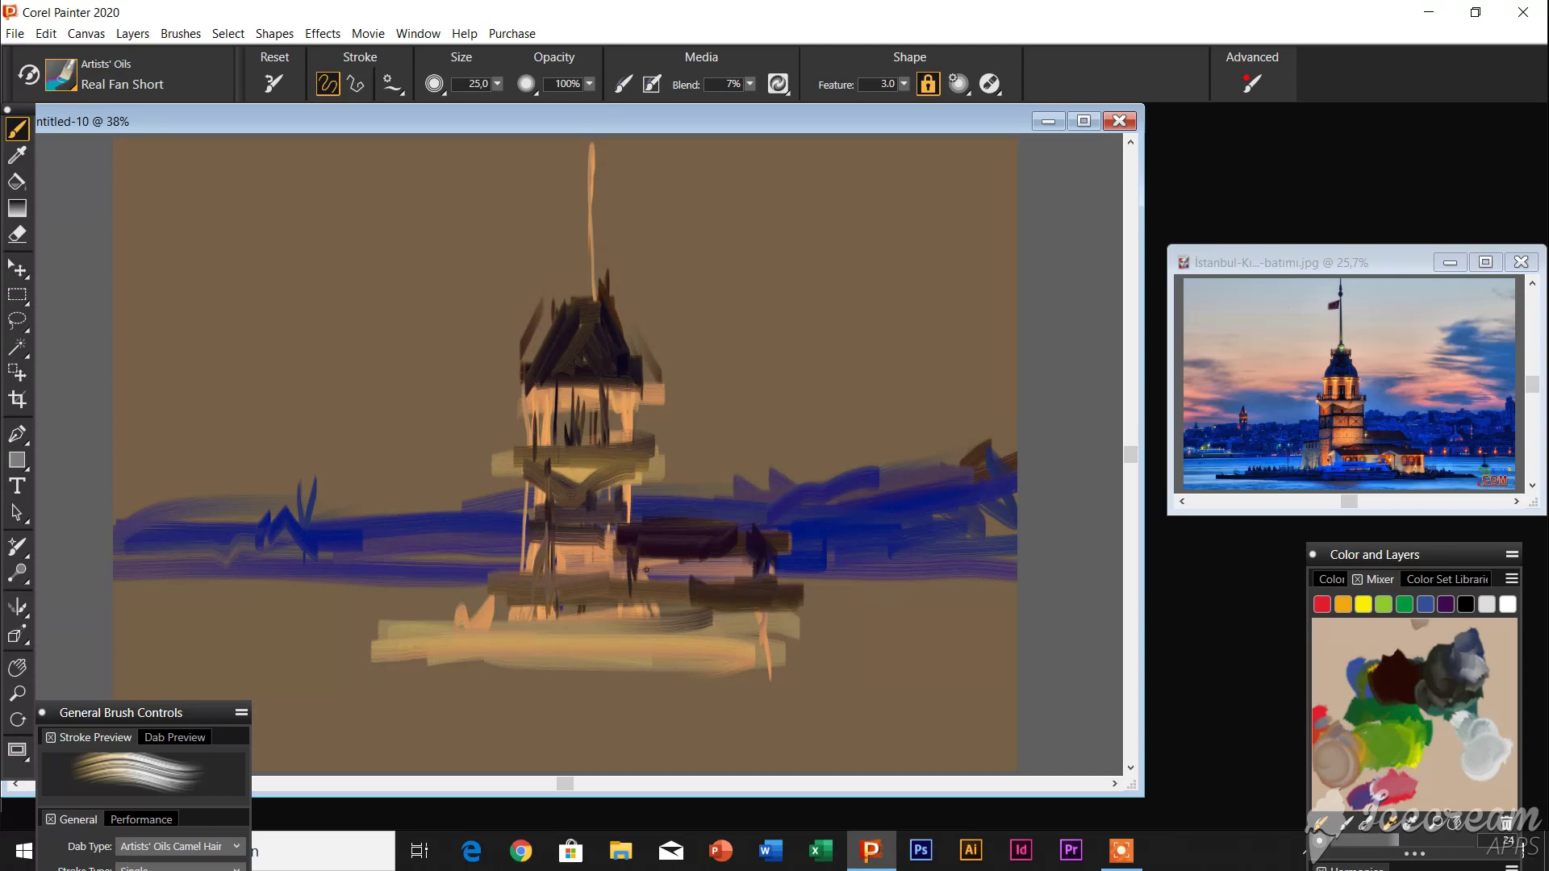
drag(848, 678, 194, 686)
drag(613, 657, 920, 649)
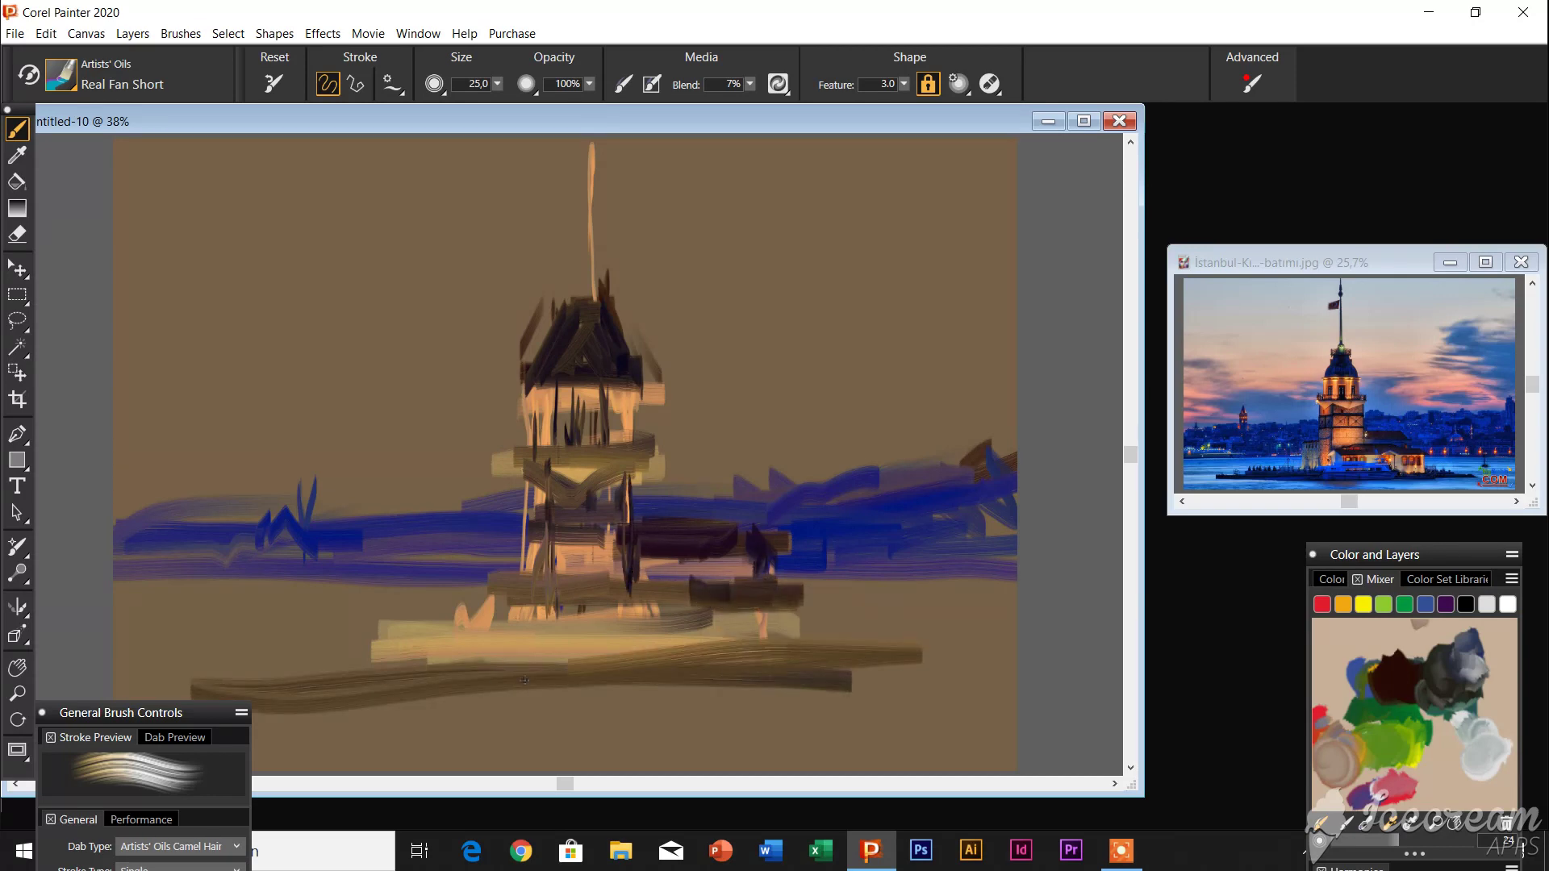
mouse_move(444, 597)
mouse_down()
mouse_move(454, 673)
mouse_move(493, 670)
mouse_move(501, 617)
mouse_move(440, 689)
mouse_up()
click(497, 84)
Enlarge the brush to 130.6 and paint broad light-blue sky on both sides of the tower
drag(495, 103, 524, 103)
mouse_move(867, 380)
mouse_down()
mouse_move(920, 492)
mouse_move(948, 480)
mouse_up()
mouse_move(1011, 426)
mouse_down()
mouse_move(839, 428)
mouse_move(746, 460)
mouse_up()
mouse_move(968, 315)
mouse_down()
mouse_move(684, 436)
mouse_move(637, 262)
mouse_move(637, 404)
mouse_move(669, 525)
mouse_up()
drag(1009, 476, 677, 517)
mouse_move(504, 460)
mouse_down()
mouse_move(516, 347)
mouse_move(226, 525)
mouse_up()
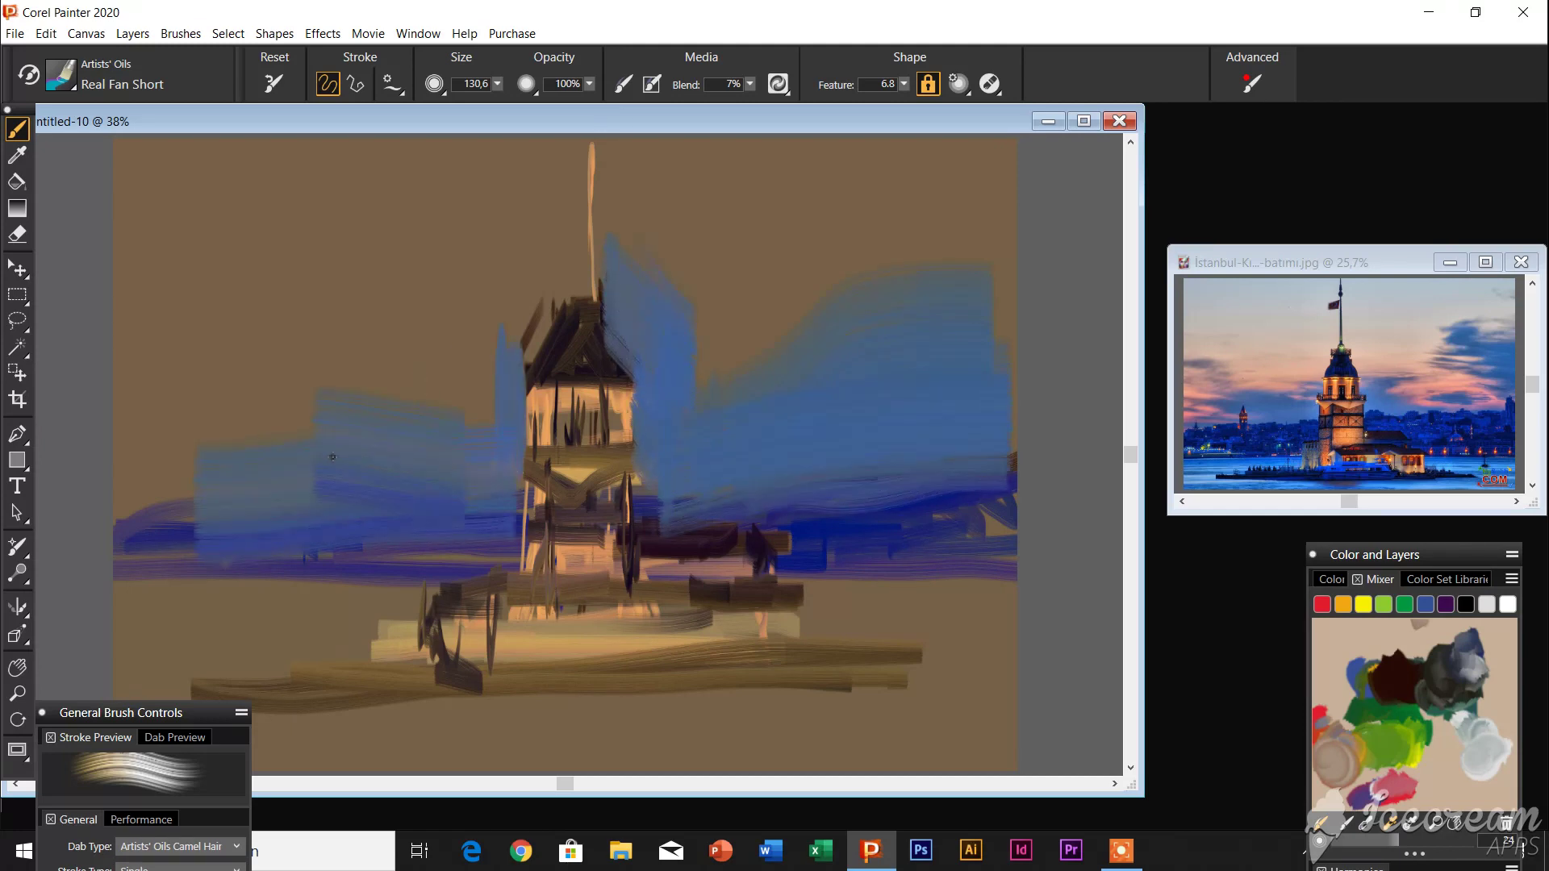
drag(408, 476, 117, 492)
drag(533, 371, 130, 484)
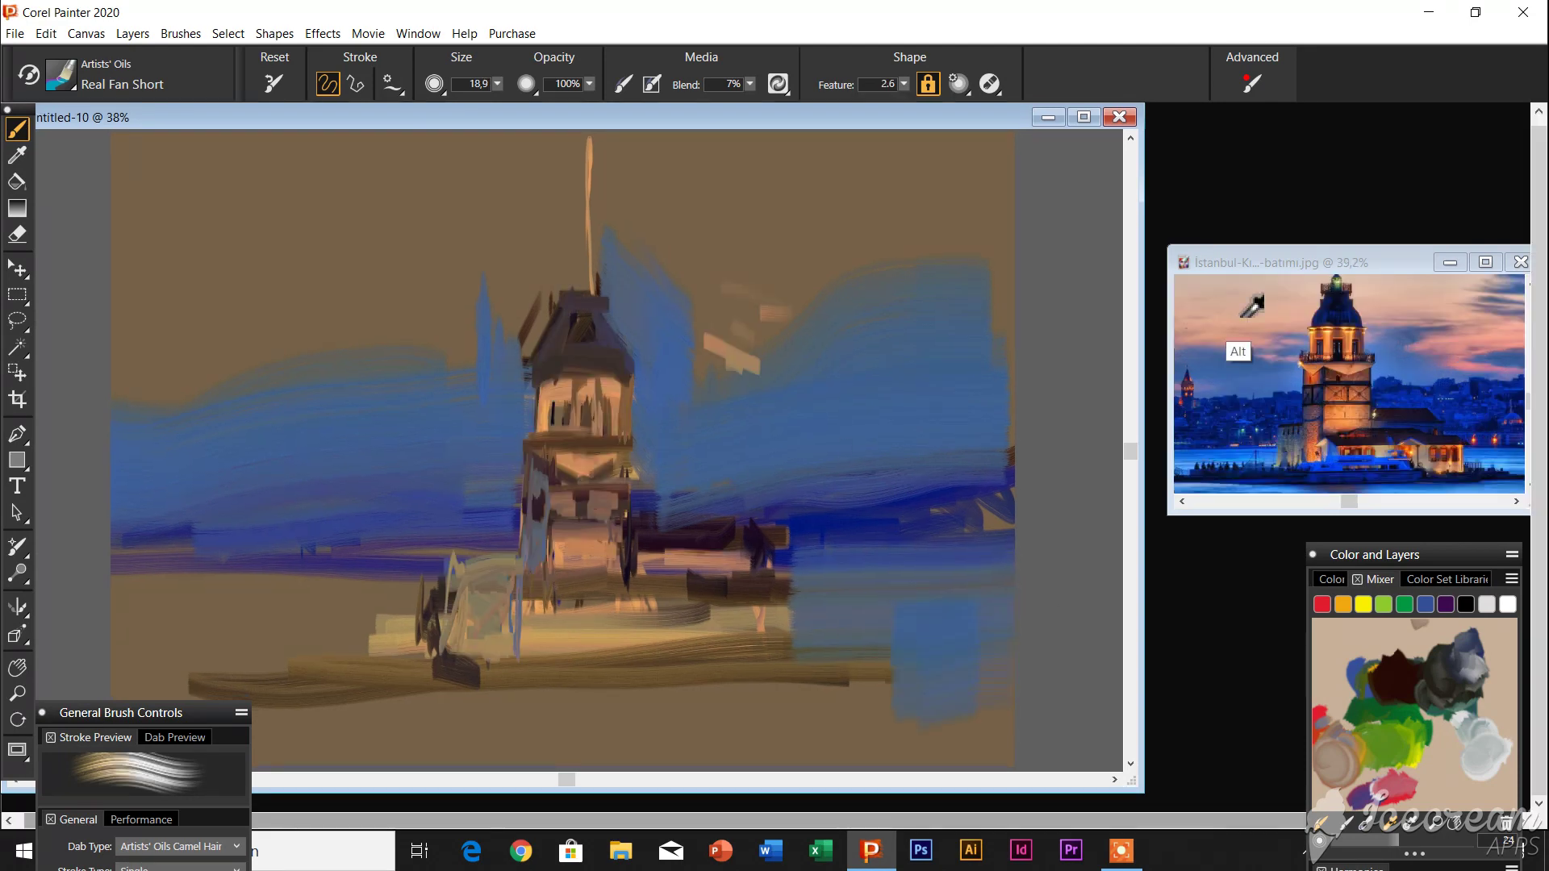
Resize the brush to 97.6 and blend beige and grey-green strokes into the left sky
alt+click(1246, 313)
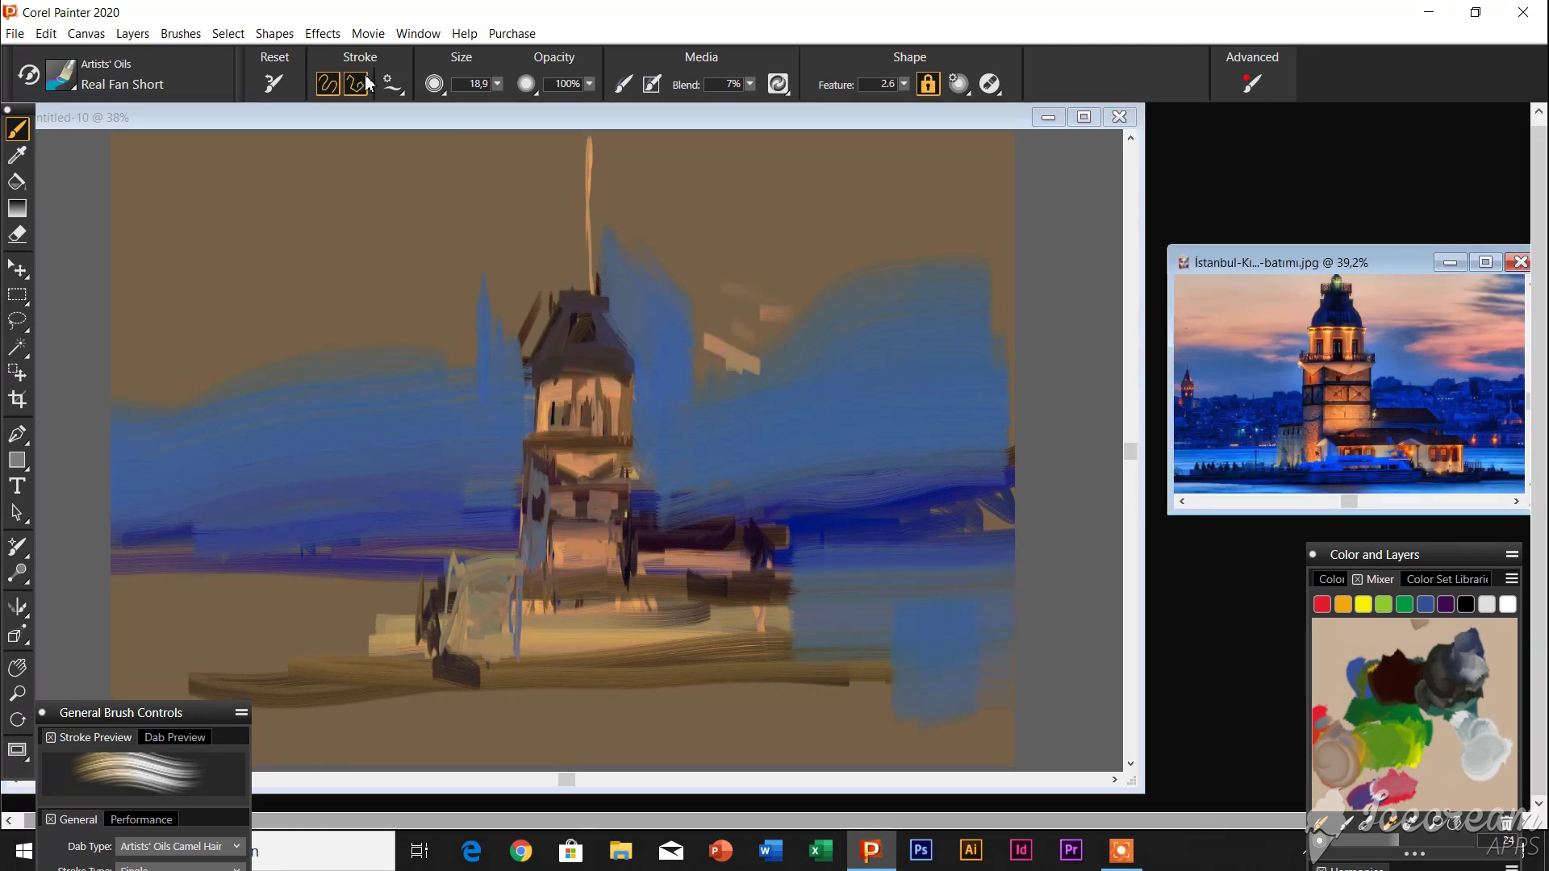
click(497, 84)
drag(436, 98, 500, 98)
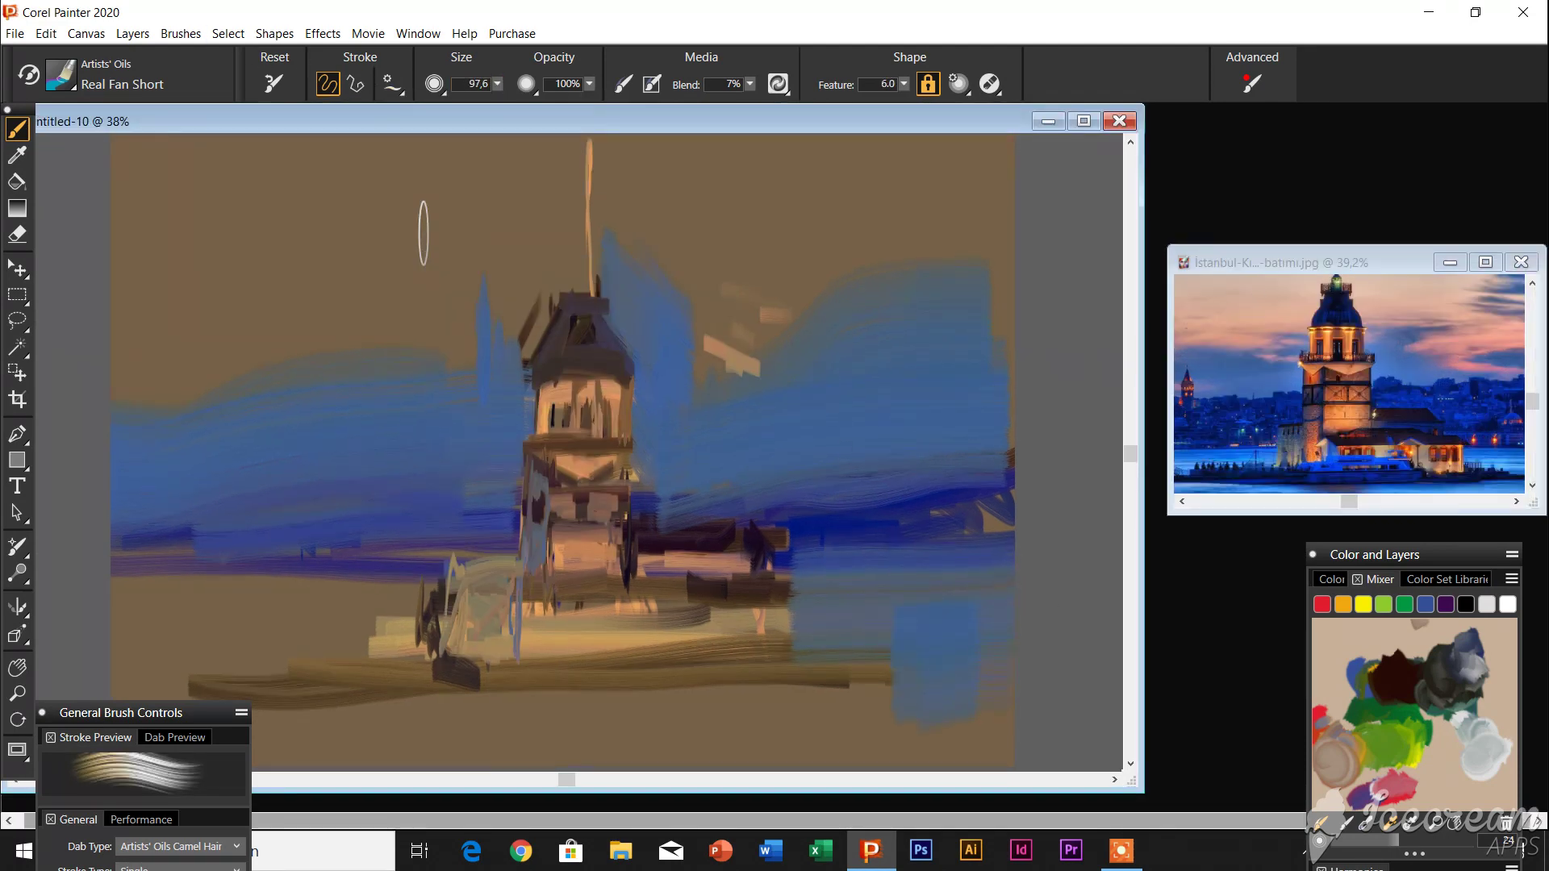
mouse_move(404, 339)
mouse_down()
mouse_move(186, 290)
mouse_move(557, 259)
mouse_move(537, 355)
mouse_up()
drag(557, 242, 371, 355)
drag(477, 380, 234, 323)
mouse_move(162, 242)
mouse_down()
mouse_move(349, 286)
mouse_move(581, 177)
mouse_move(282, 141)
mouse_up()
Cover the top sky band and left sky with beige and pink strokes
drag(186, 210, 944, 202)
mouse_move(621, 161)
mouse_down()
mouse_move(982, 229)
mouse_move(888, 379)
mouse_move(847, 345)
mouse_move(726, 323)
mouse_move(601, 267)
mouse_move(121, 380)
mouse_move(250, 210)
mouse_up()
drag(113, 161, 452, 186)
drag(161, 298, 248, 263)
drag(121, 363, 452, 226)
mouse_move(944, 305)
mouse_down()
mouse_move(984, 217)
mouse_move(429, 270)
mouse_up()
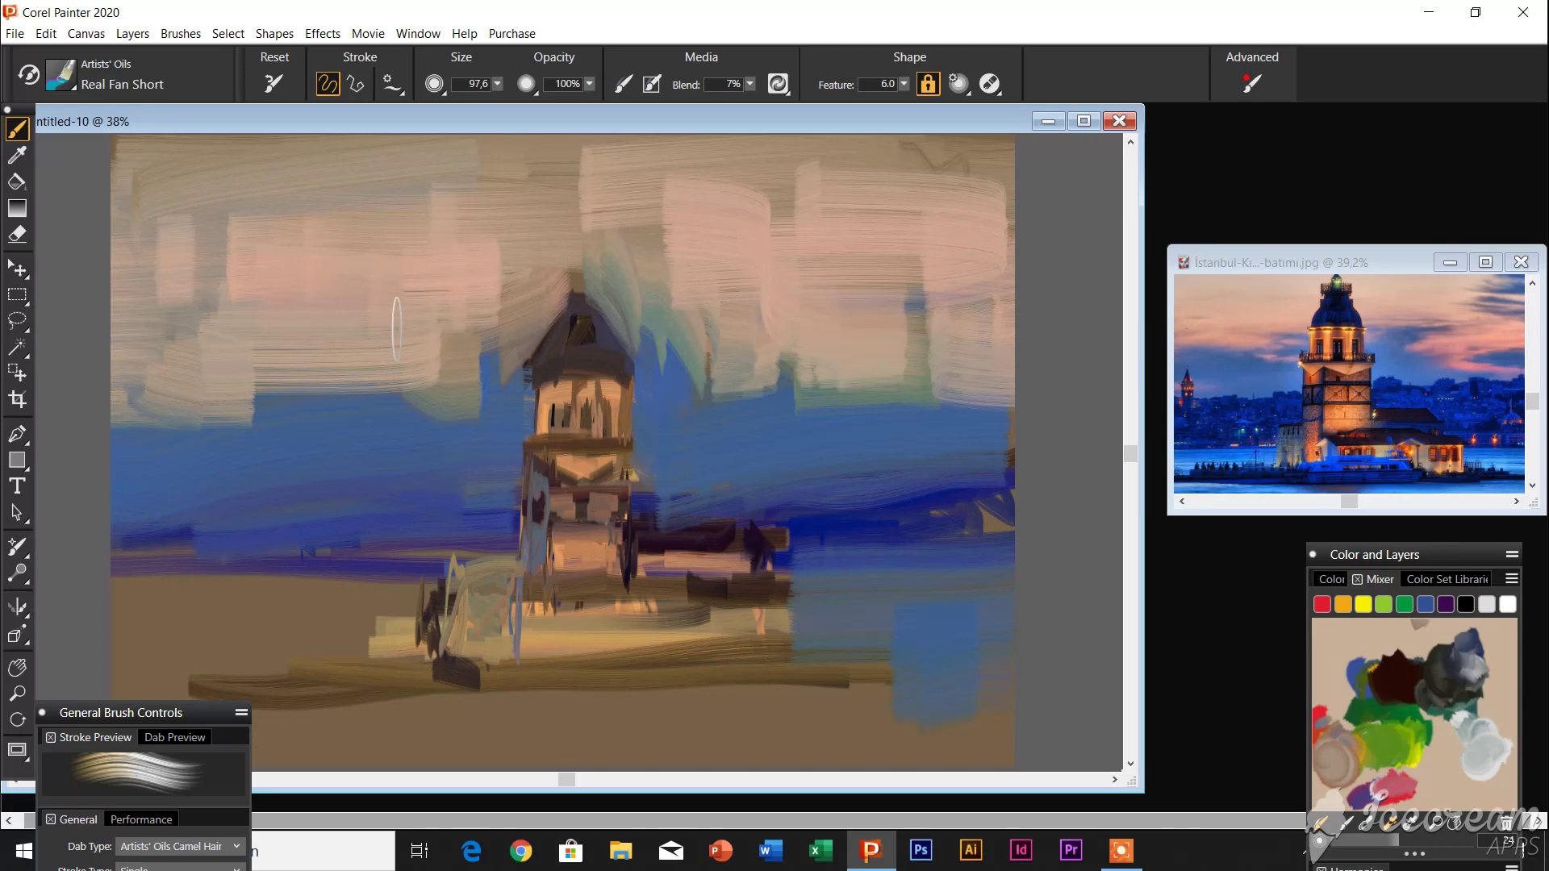
Add blue-violet strokes across the left sky and blue over the right sky
drag(396, 363, 113, 403)
drag(428, 387, 549, 250)
drag(460, 250, 306, 322)
mouse_move(710, 379)
mouse_down()
mouse_move(1009, 387)
mouse_move(1000, 161)
mouse_move(775, 242)
mouse_up()
Sample blue, paint the lower-left water, and turn the brown bottom band bluish-grey
alt+click(1232, 466)
mouse_move(186, 610)
mouse_down()
mouse_move(250, 609)
mouse_move(117, 613)
mouse_up()
mouse_move(242, 669)
mouse_down()
mouse_move(162, 750)
mouse_move(86, 793)
mouse_up()
drag(130, 736, 1037, 735)
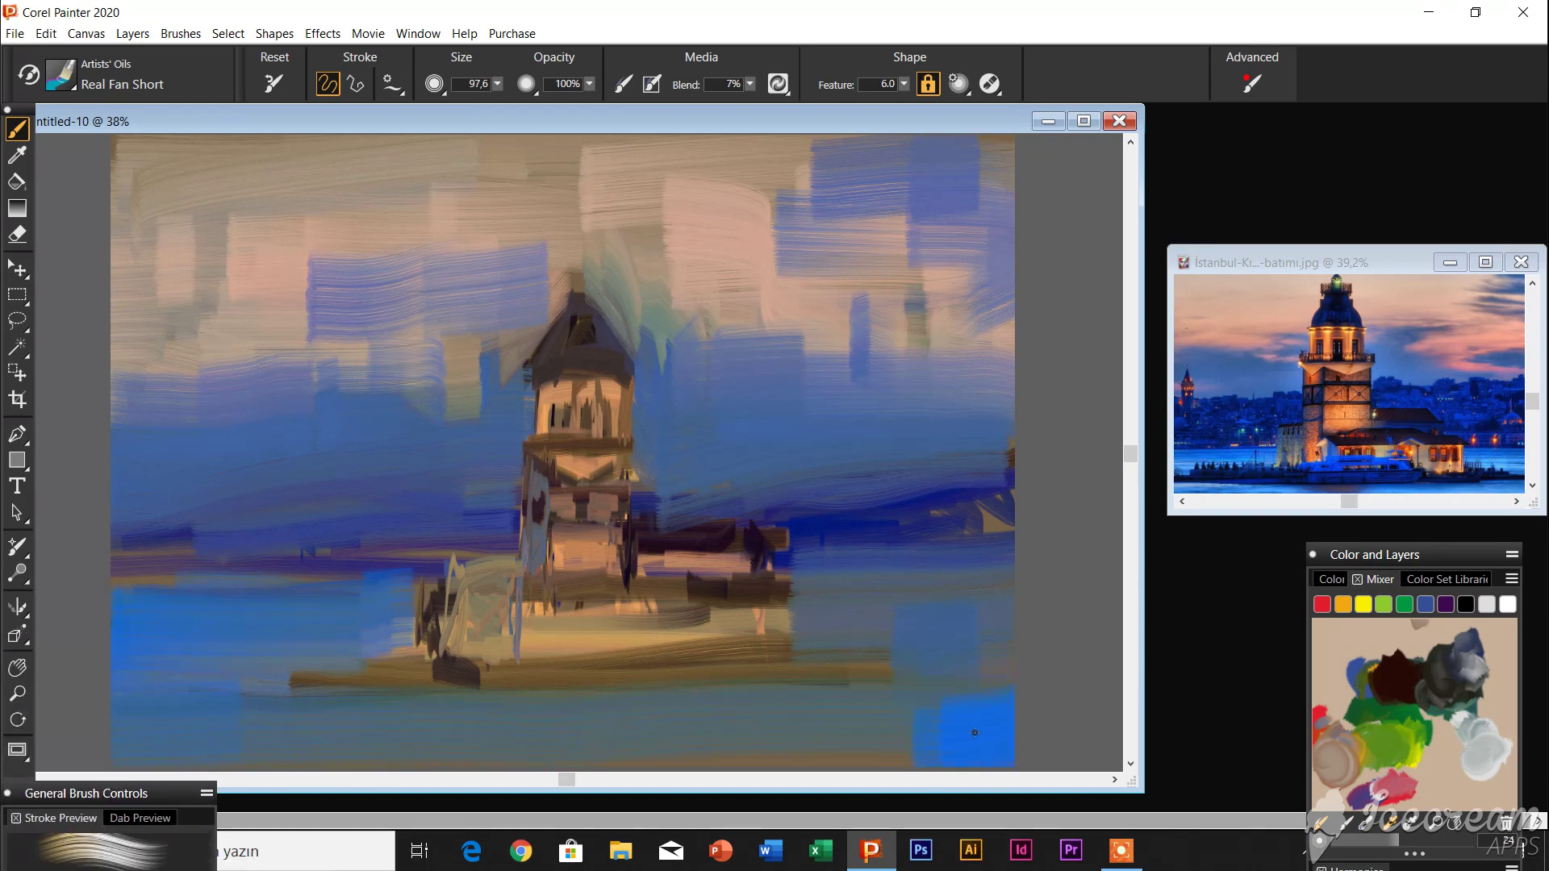
Shrink the brush to 10.6 and add light-blue strokes near the right water line
scroll(623, 581, left, 5)
scroll(623, 581, down, 2)
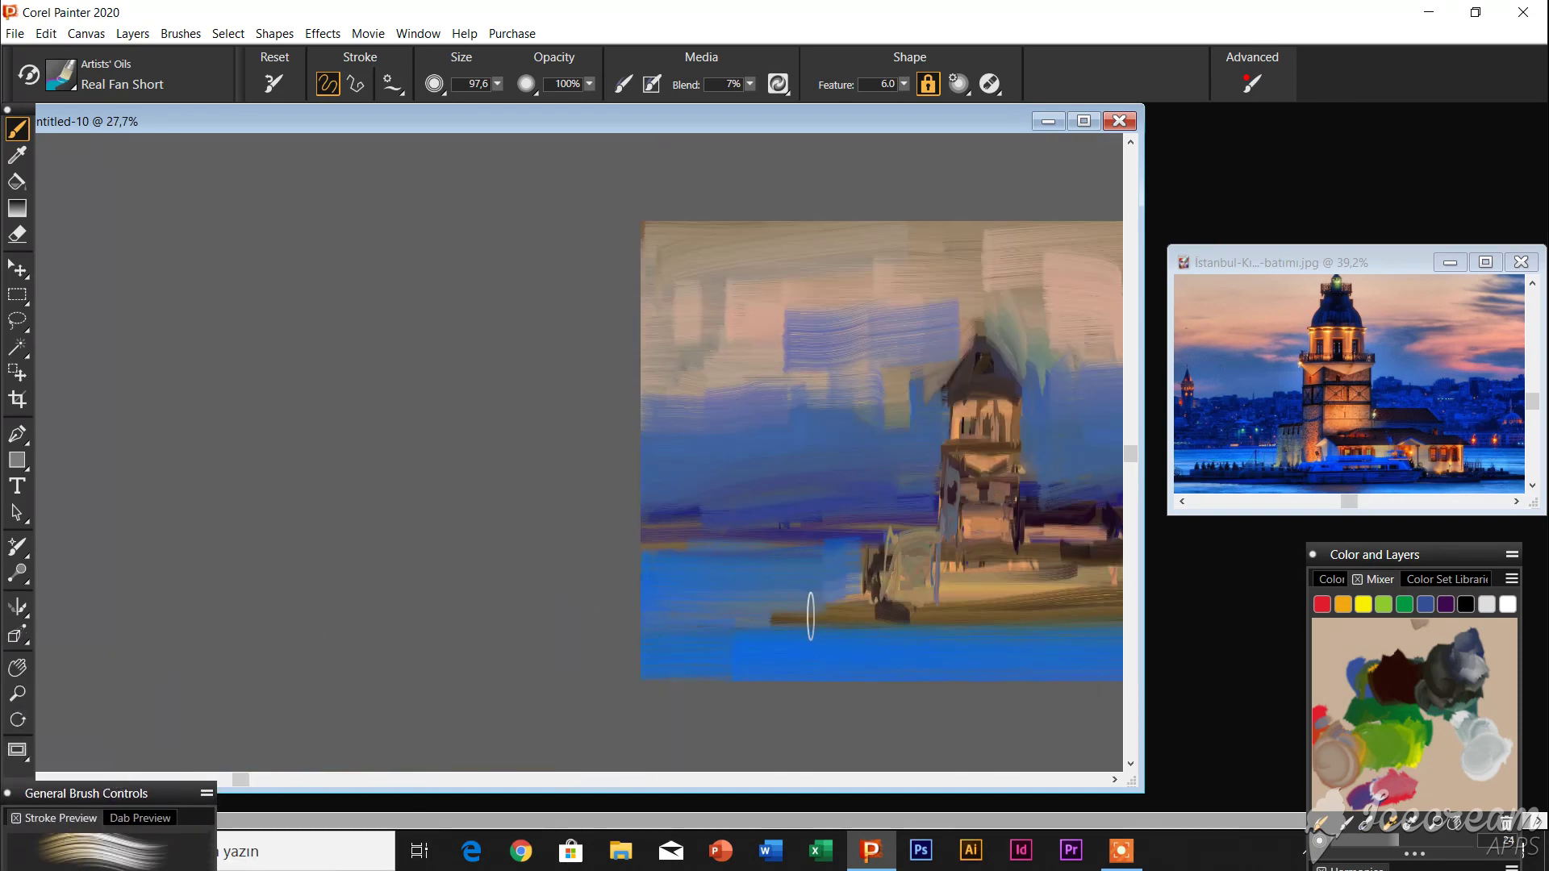
scroll(619, 584, down, 1)
drag(258, 780, 522, 779)
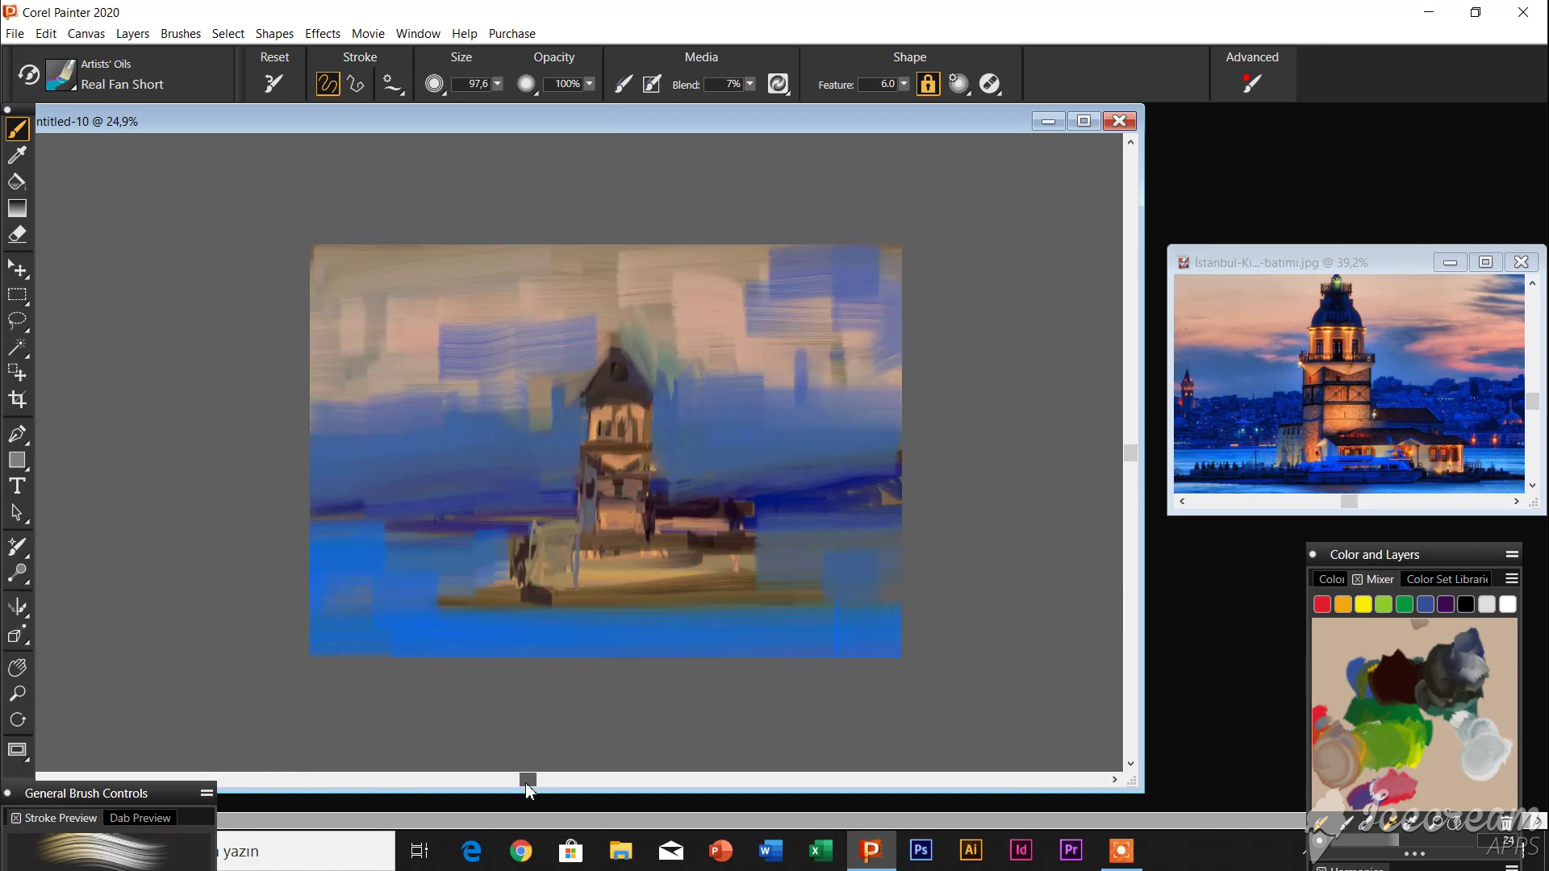
scroll(618, 452, up, 1)
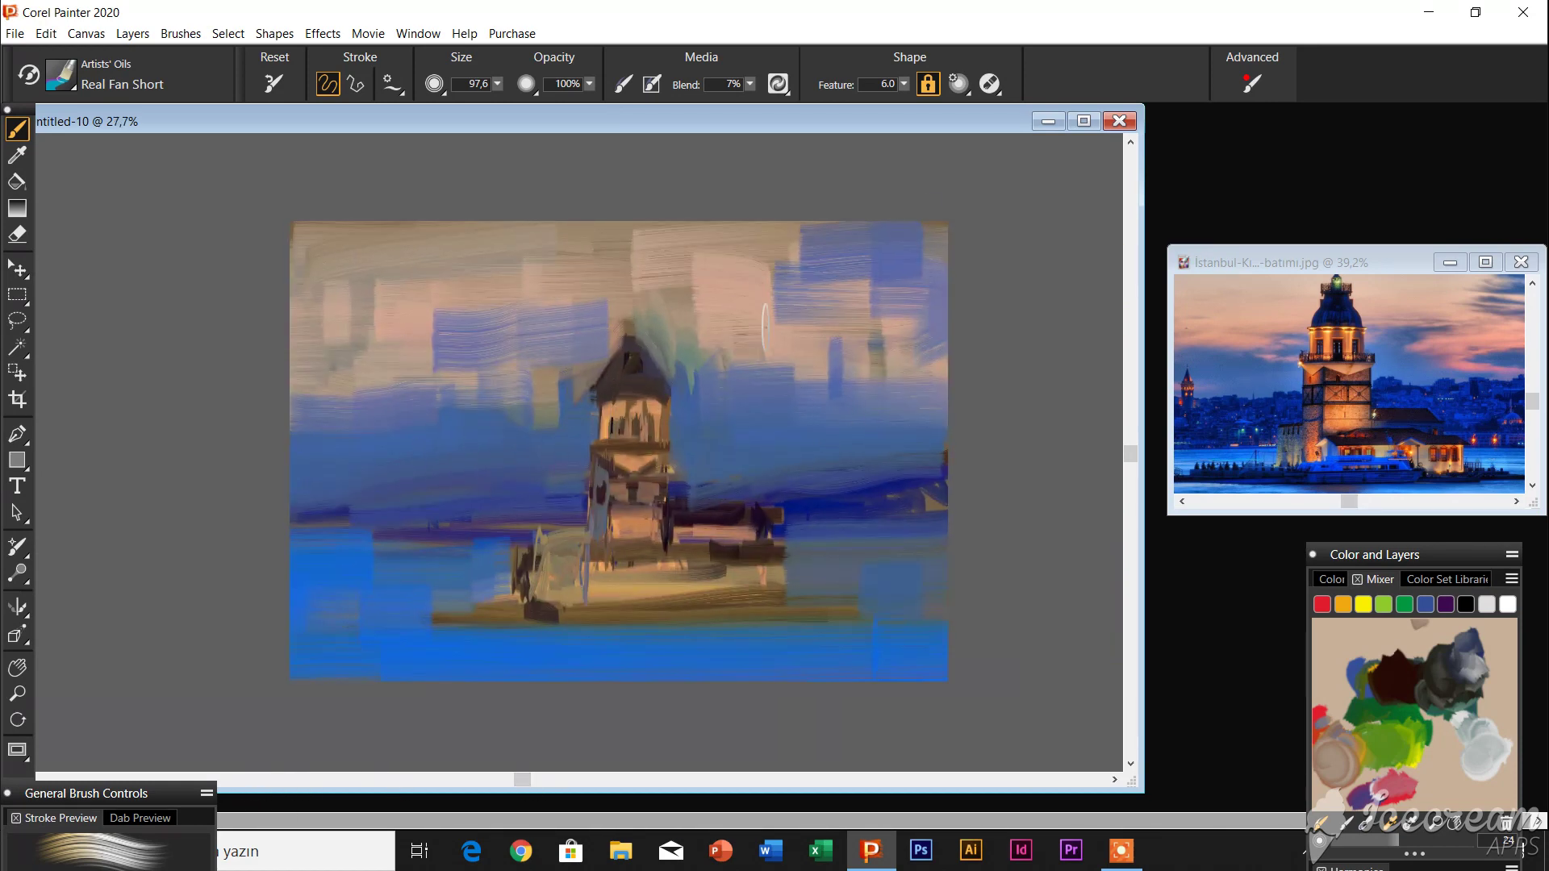
click(497, 83)
drag(451, 100, 397, 101)
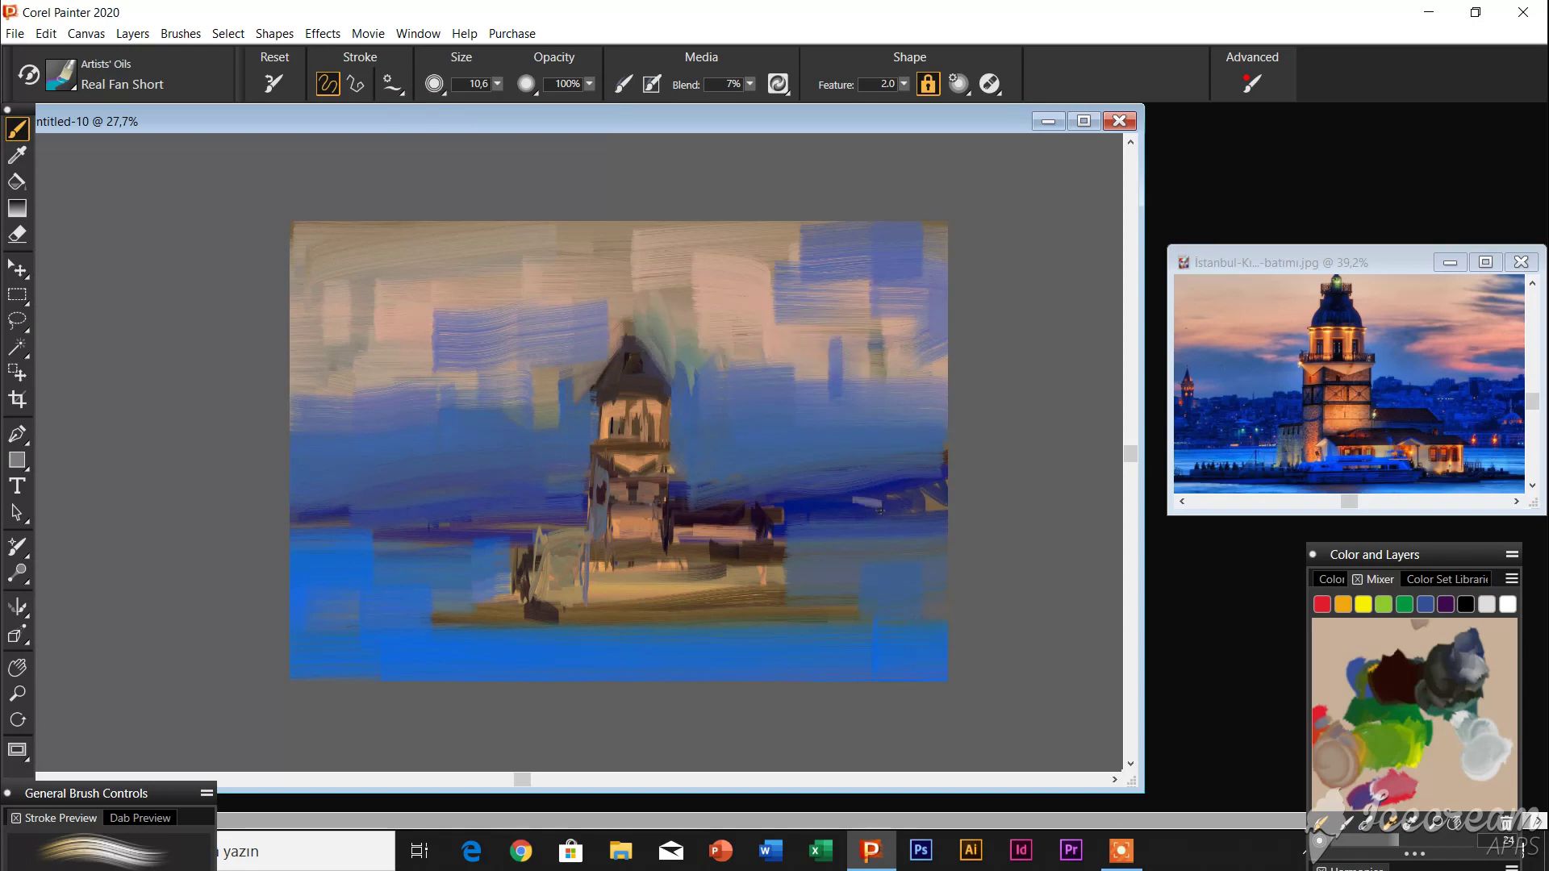
mouse_move(864, 476)
mouse_down()
mouse_move(808, 473)
mouse_move(903, 467)
mouse_move(786, 508)
mouse_up()
drag(883, 510, 845, 482)
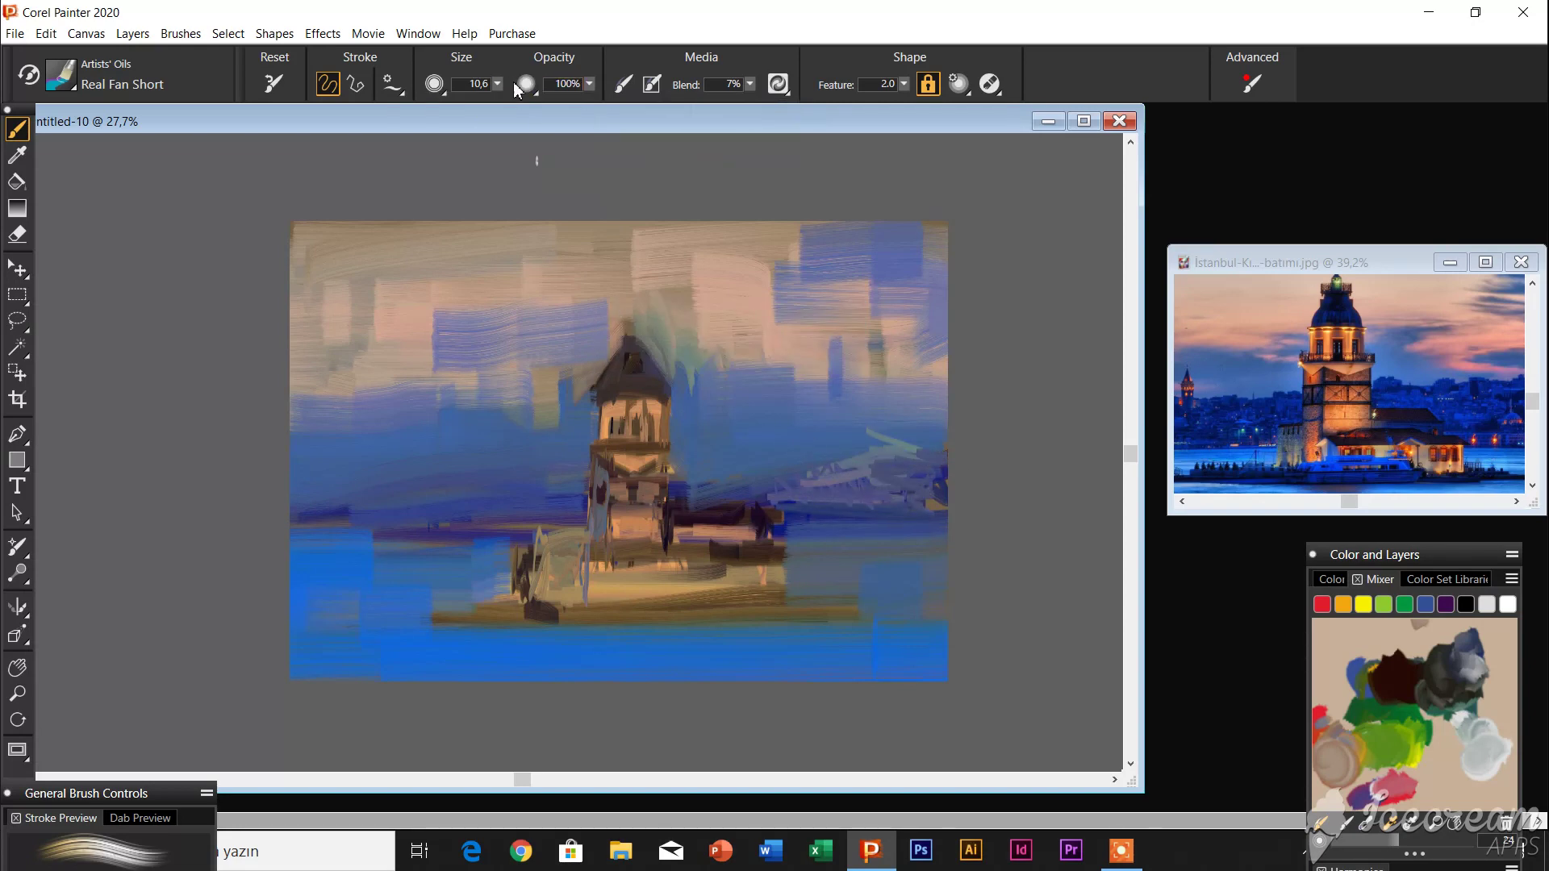
With a larger brush, darken the left water in blue, lighten the right, and add pale lower-left strokes
mouse_move(713, 362)
mouse_down()
mouse_move(489, 482)
mouse_move(305, 507)
mouse_up()
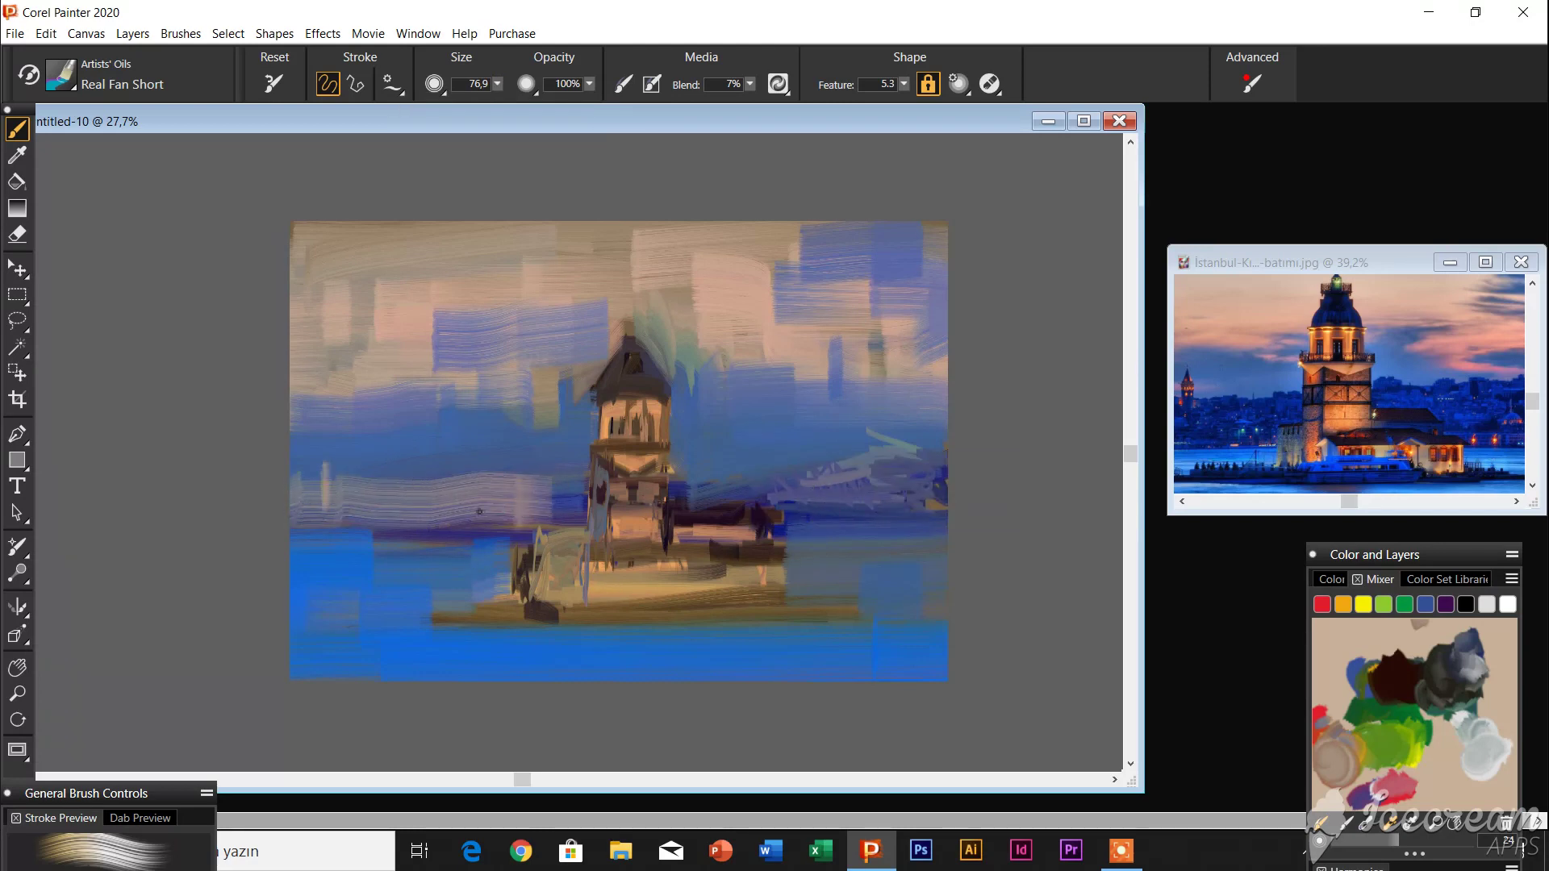
drag(573, 484, 351, 504)
drag(467, 508, 323, 507)
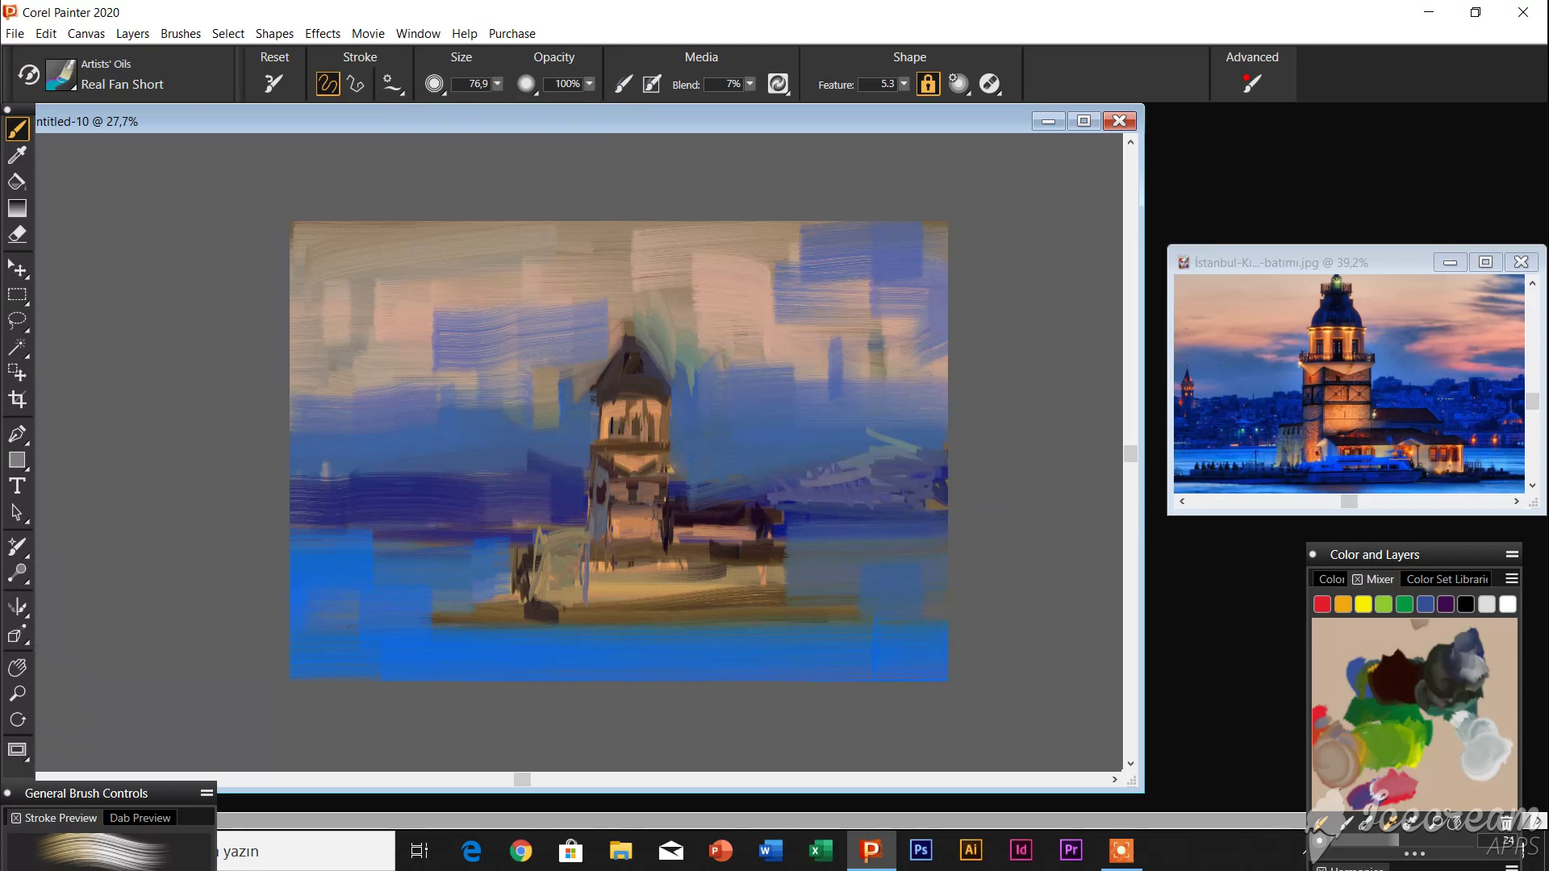
drag(920, 484, 840, 503)
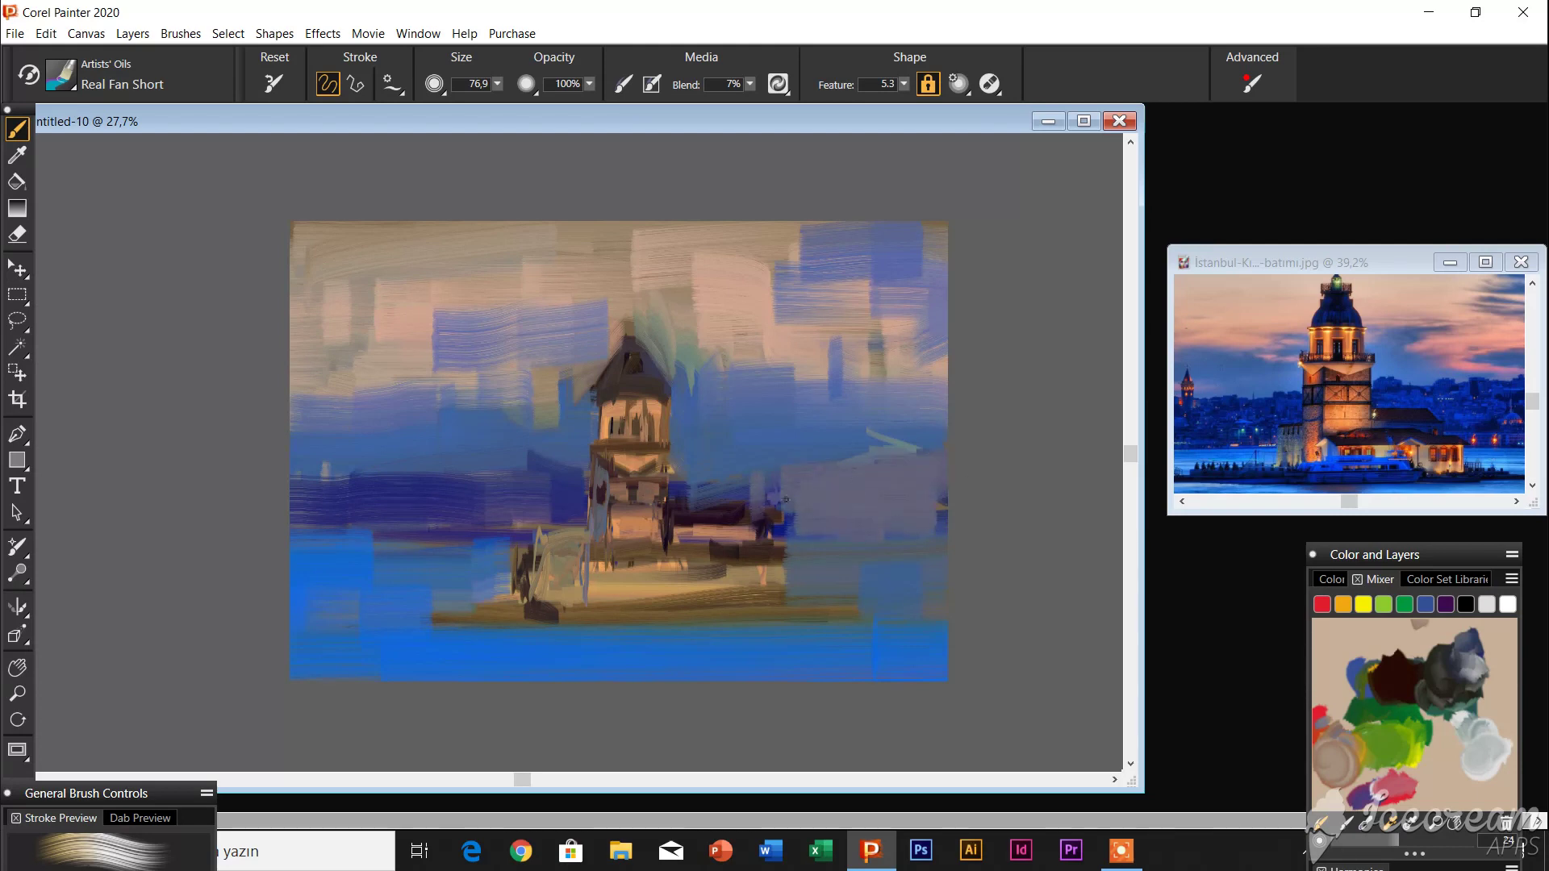
mouse_move(408, 574)
mouse_down()
mouse_move(322, 601)
mouse_move(403, 669)
mouse_up()
Shrink the brush to about 10 and add fine dark, pinkish and lavender strokes around the tower base
drag(430, 95, 468, 106)
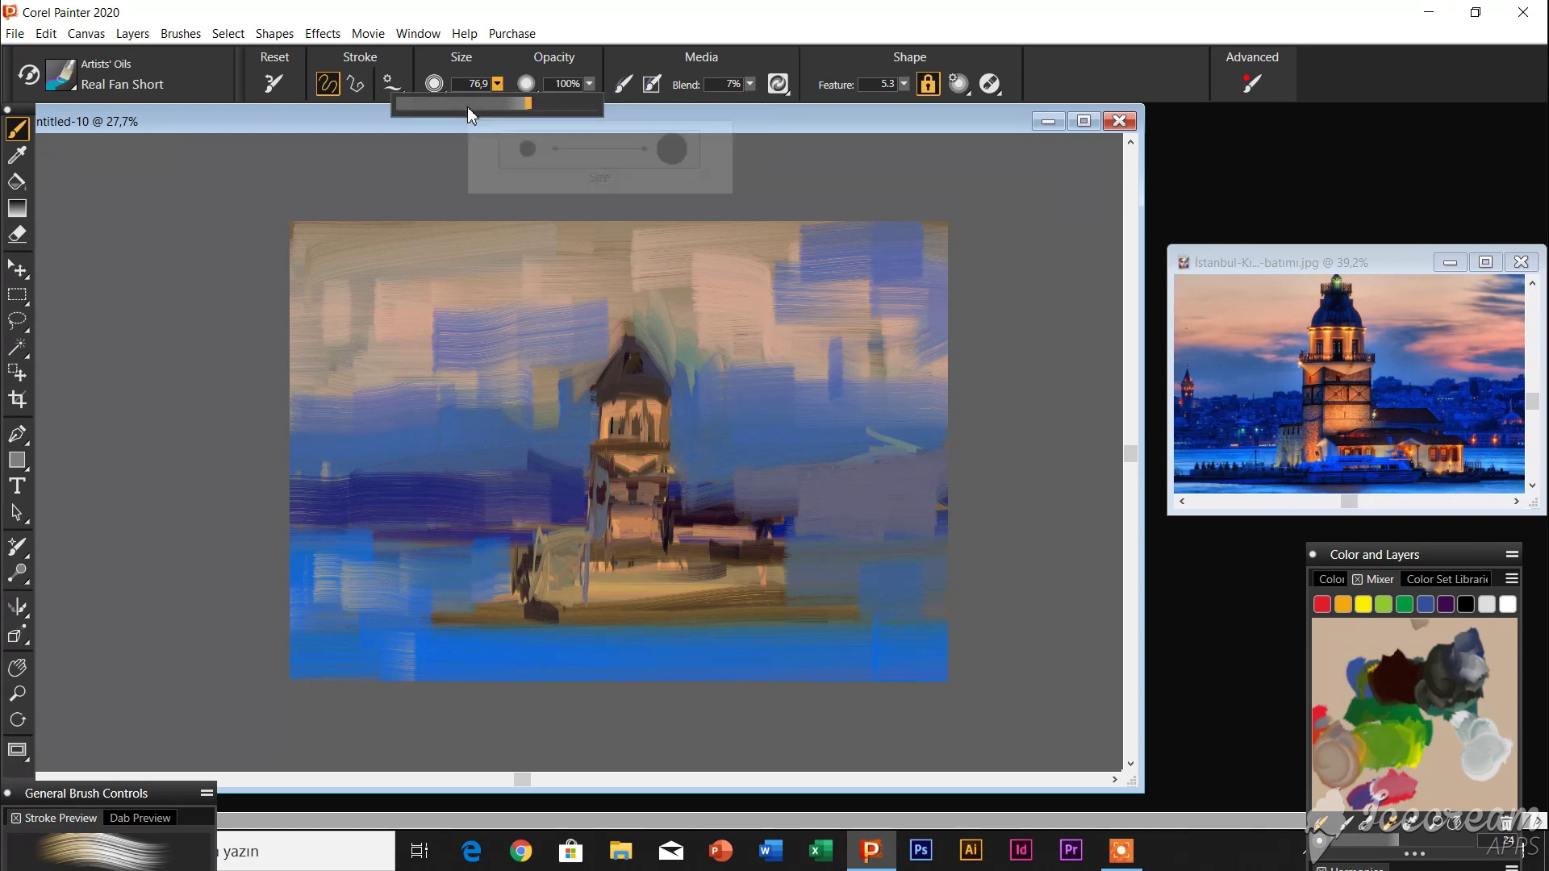
drag(883, 513, 840, 522)
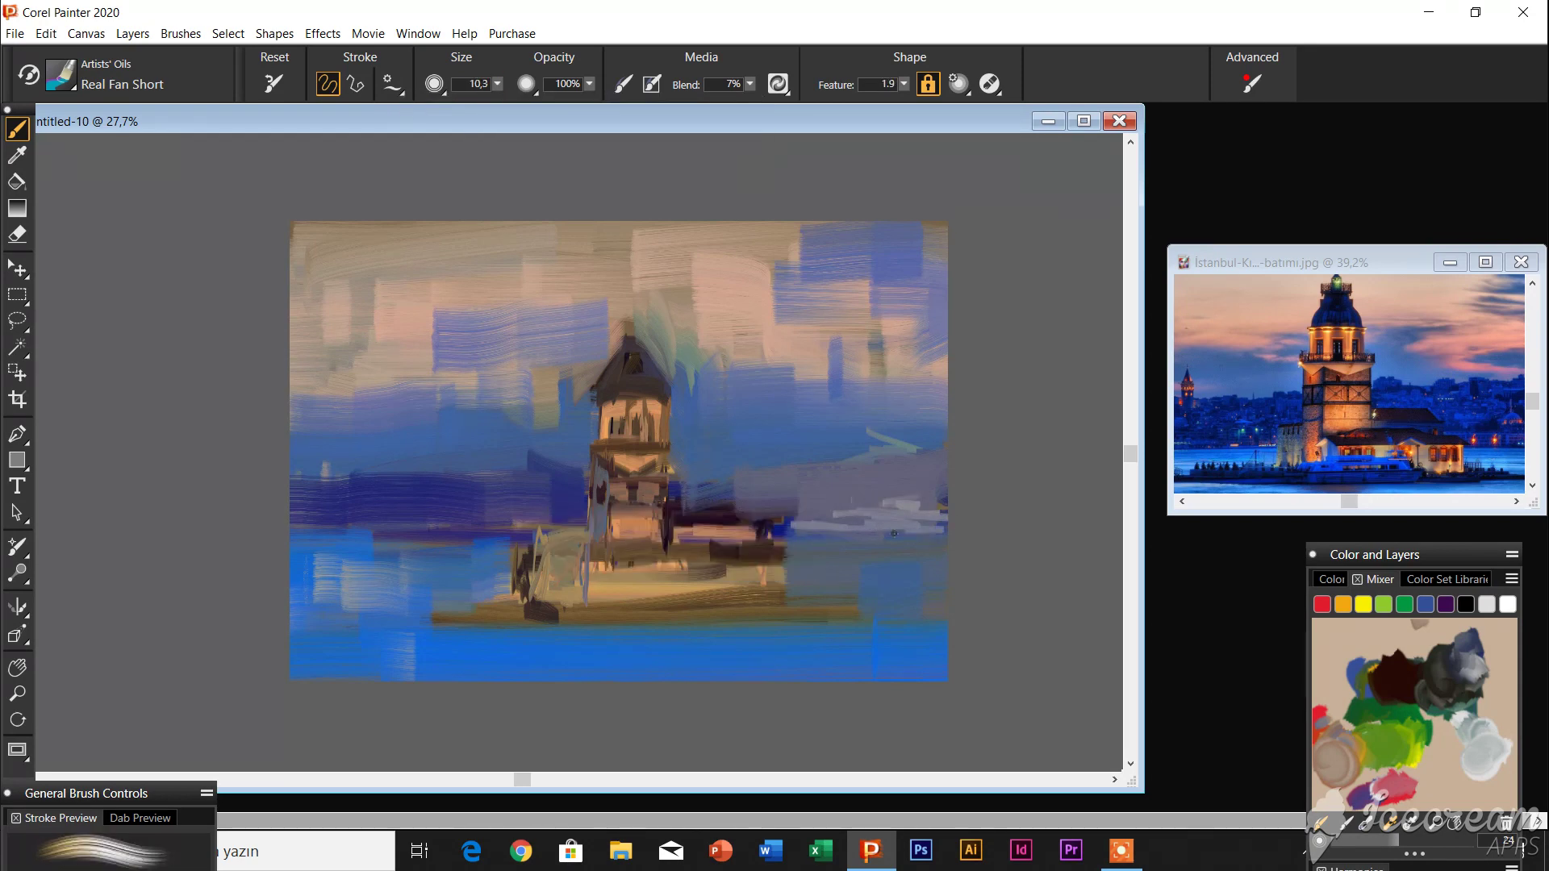
drag(835, 518, 910, 525)
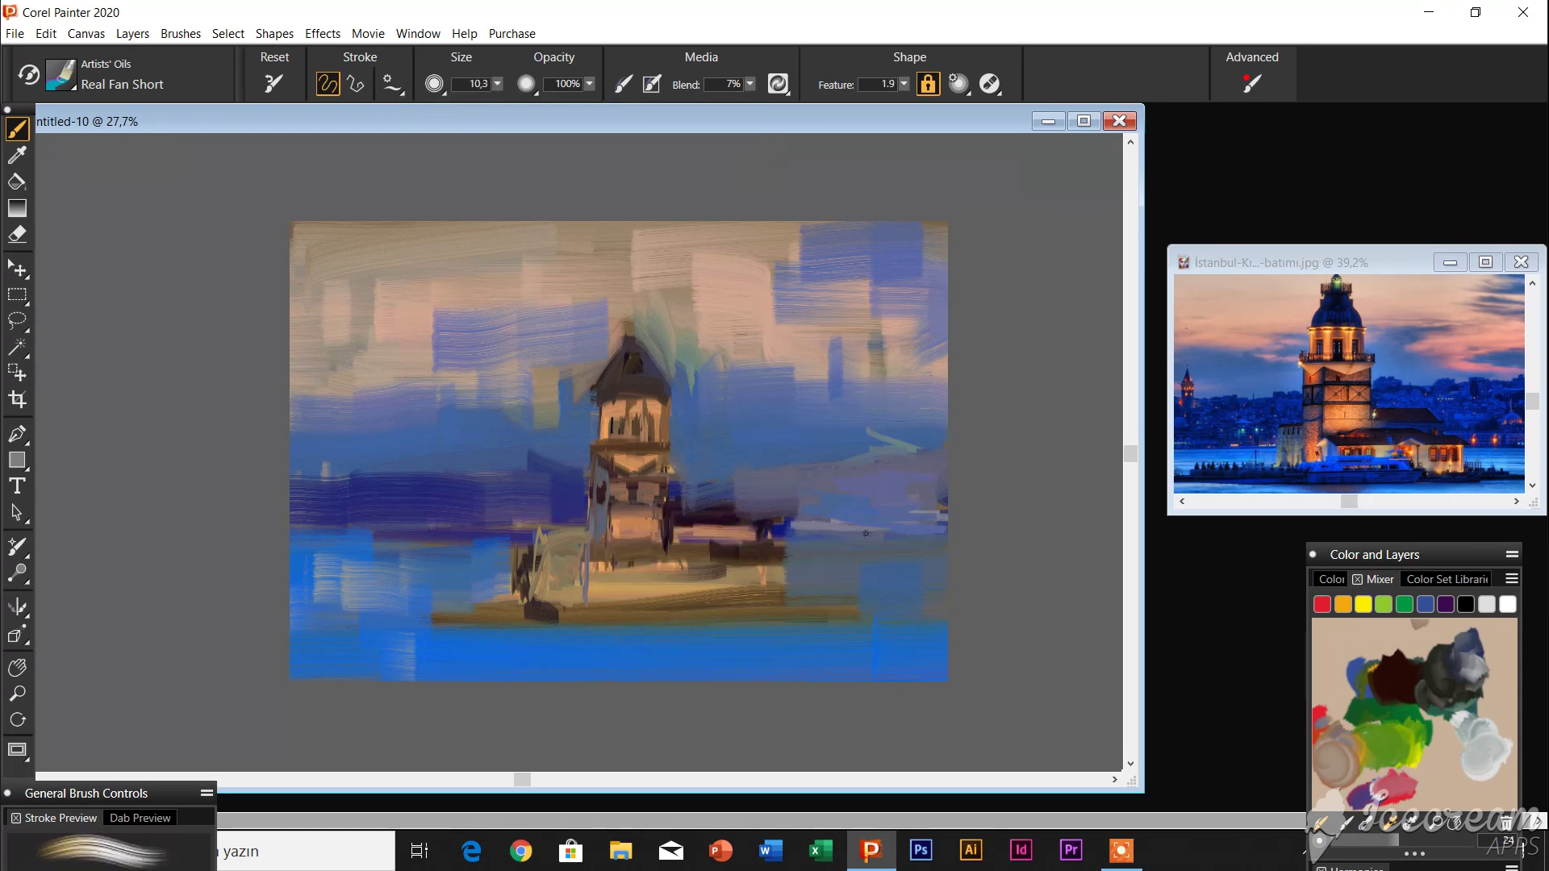
drag(765, 521, 704, 516)
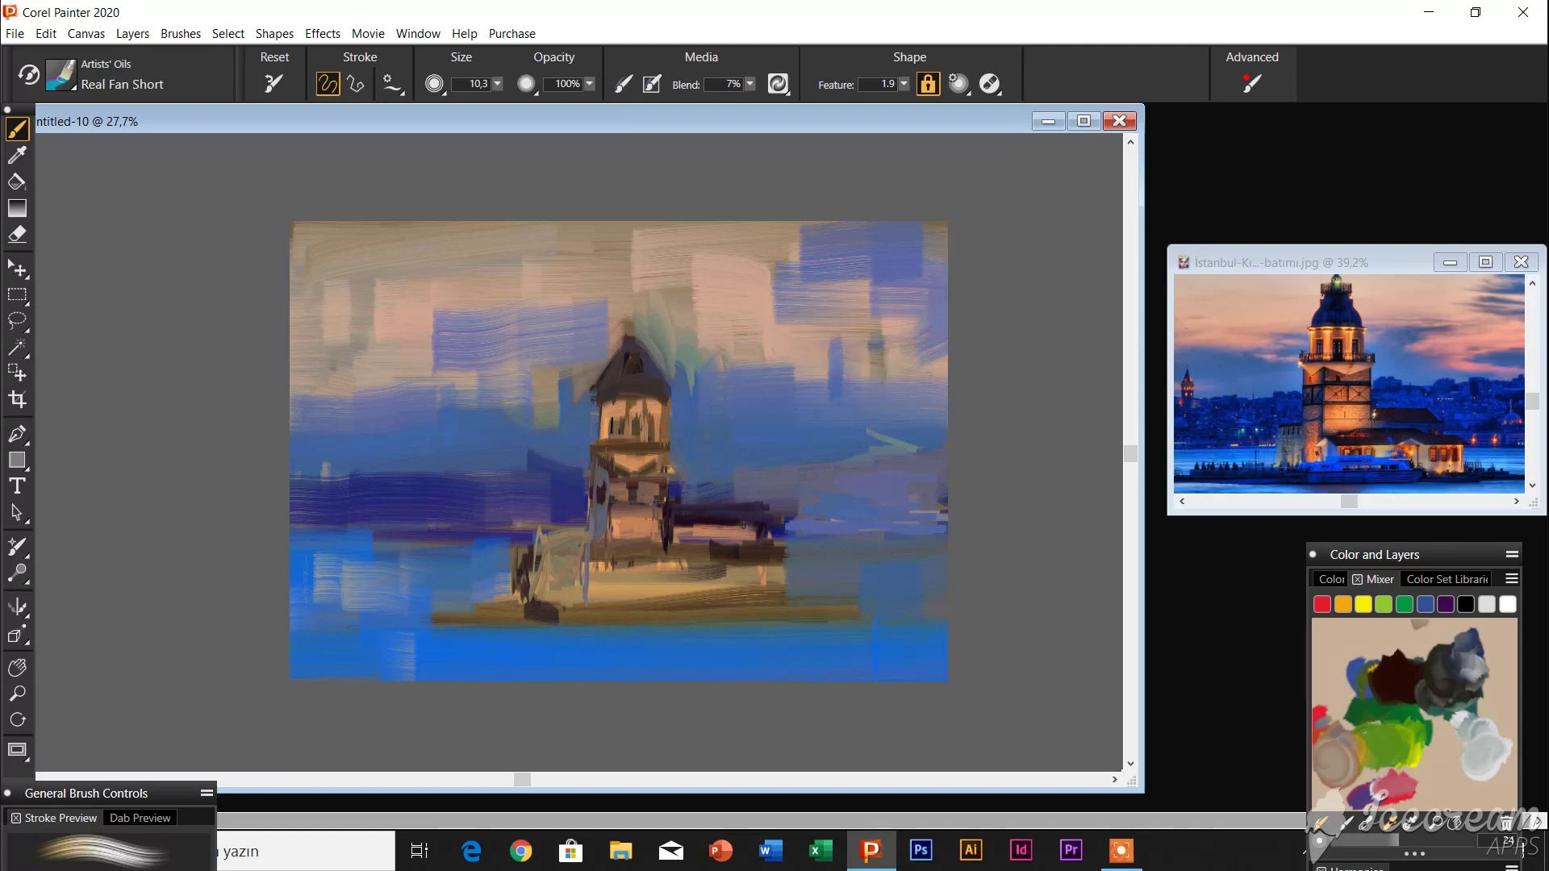
drag(757, 526, 650, 522)
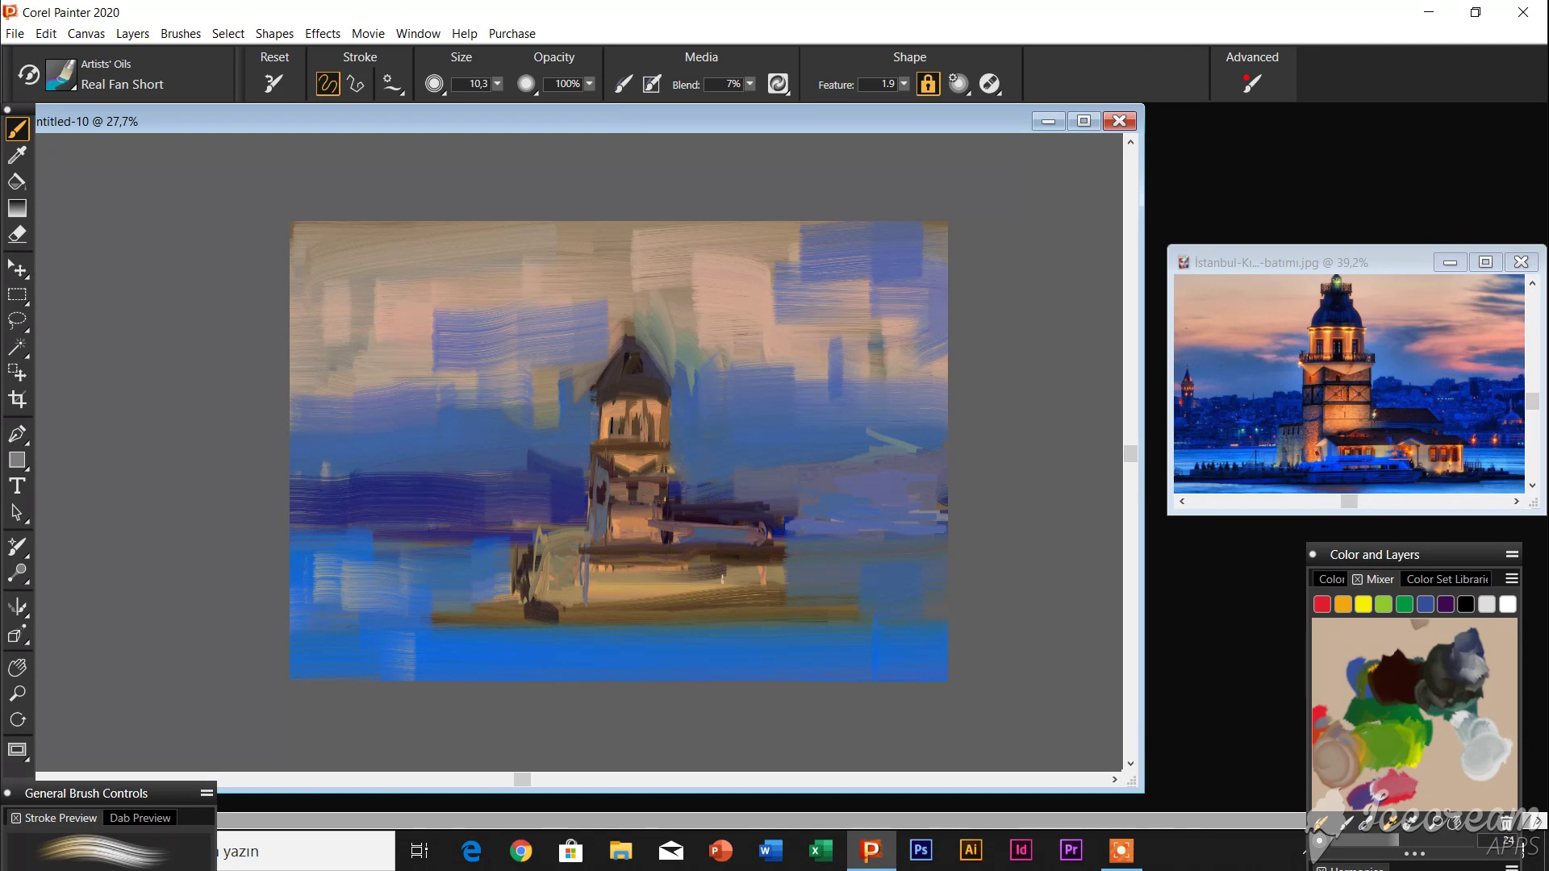
mouse_move(787, 614)
mouse_down()
mouse_move(414, 618)
mouse_move(433, 621)
mouse_up()
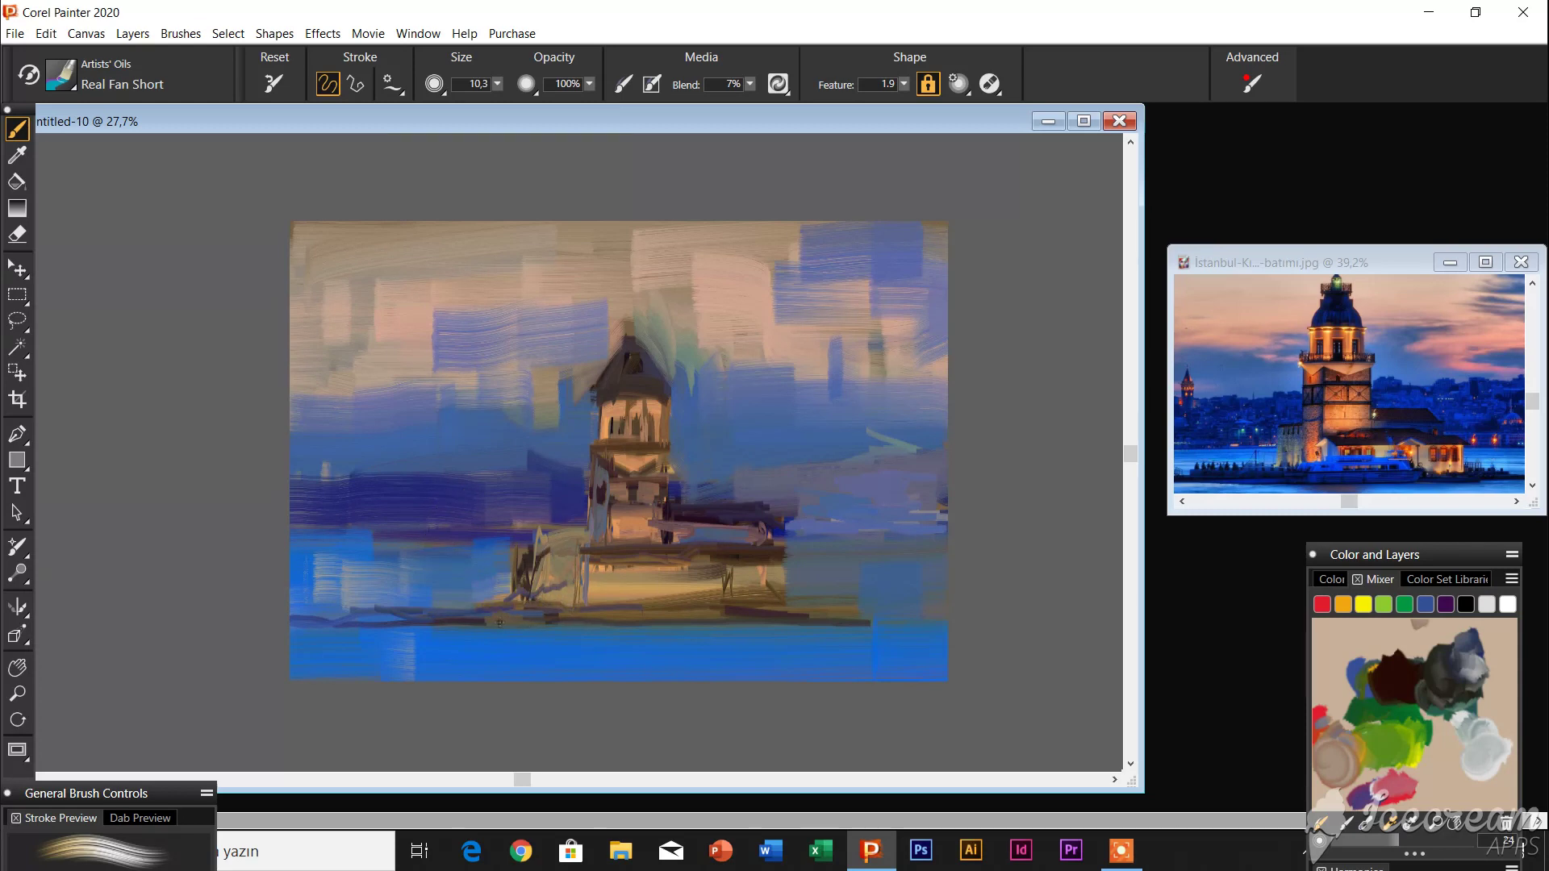
click(1295, 479)
drag(682, 594, 557, 597)
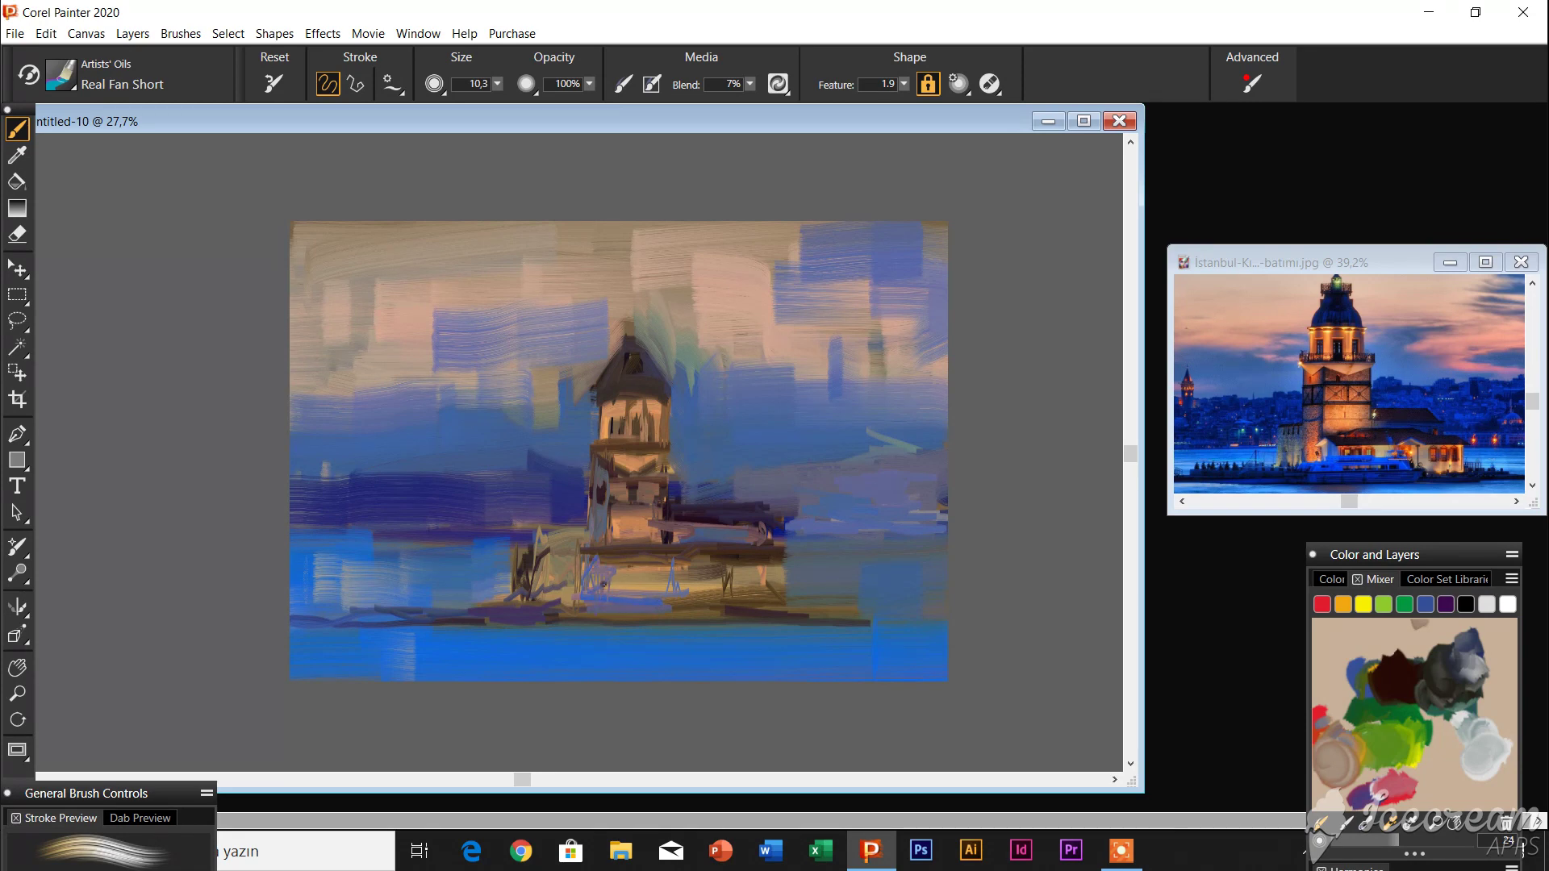
key(alt)
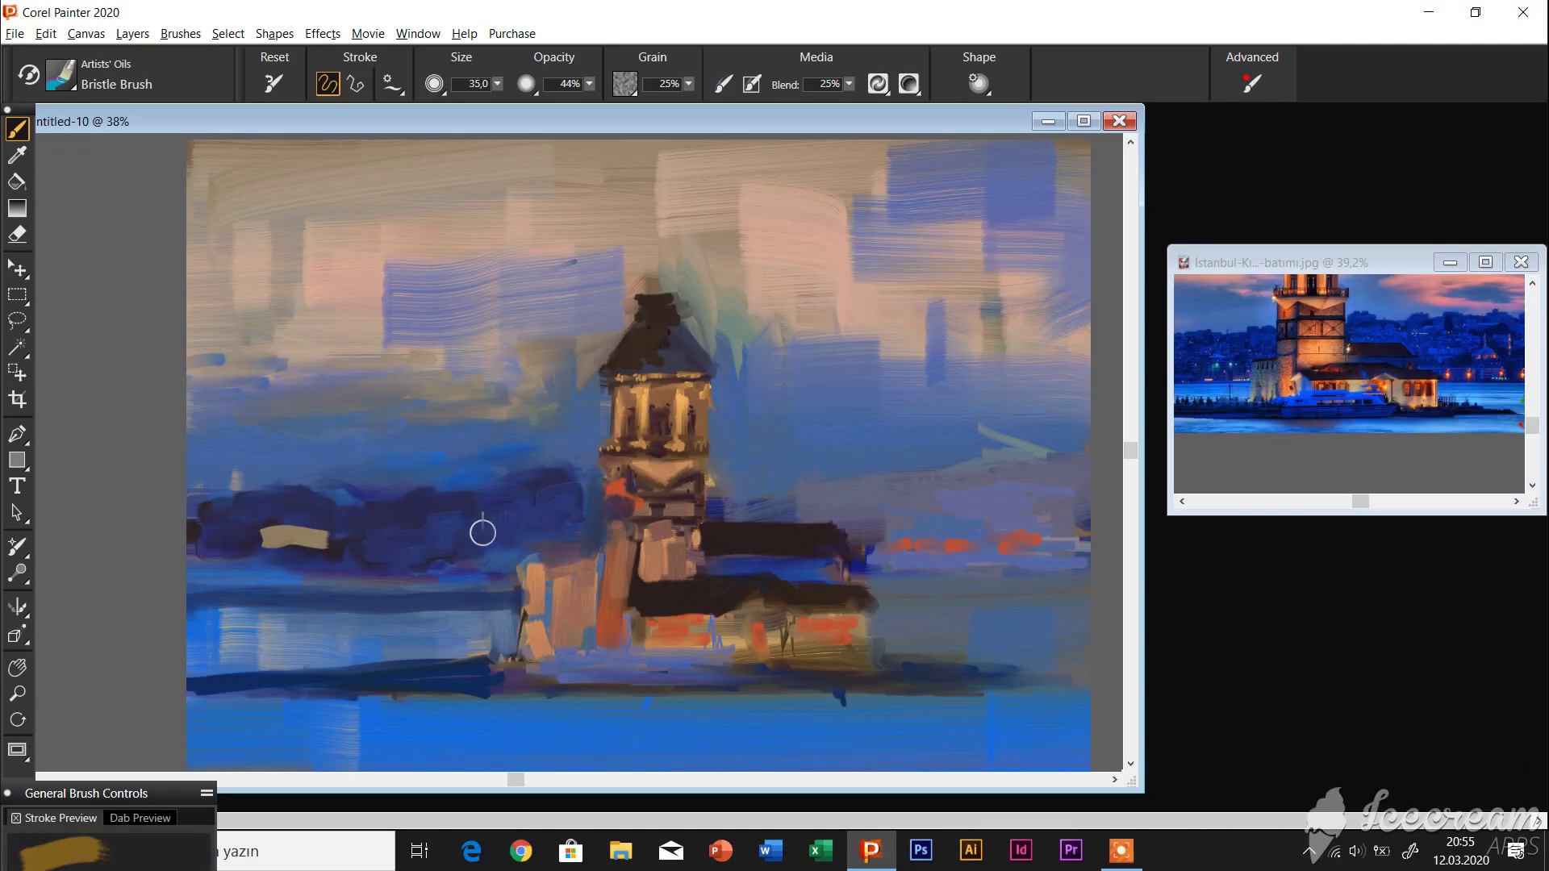
Deepen the left water and extend a dark blue shoreline right, behind the island buildings
mouse_move(246, 575)
mouse_down()
mouse_move(511, 593)
mouse_move(393, 601)
mouse_up()
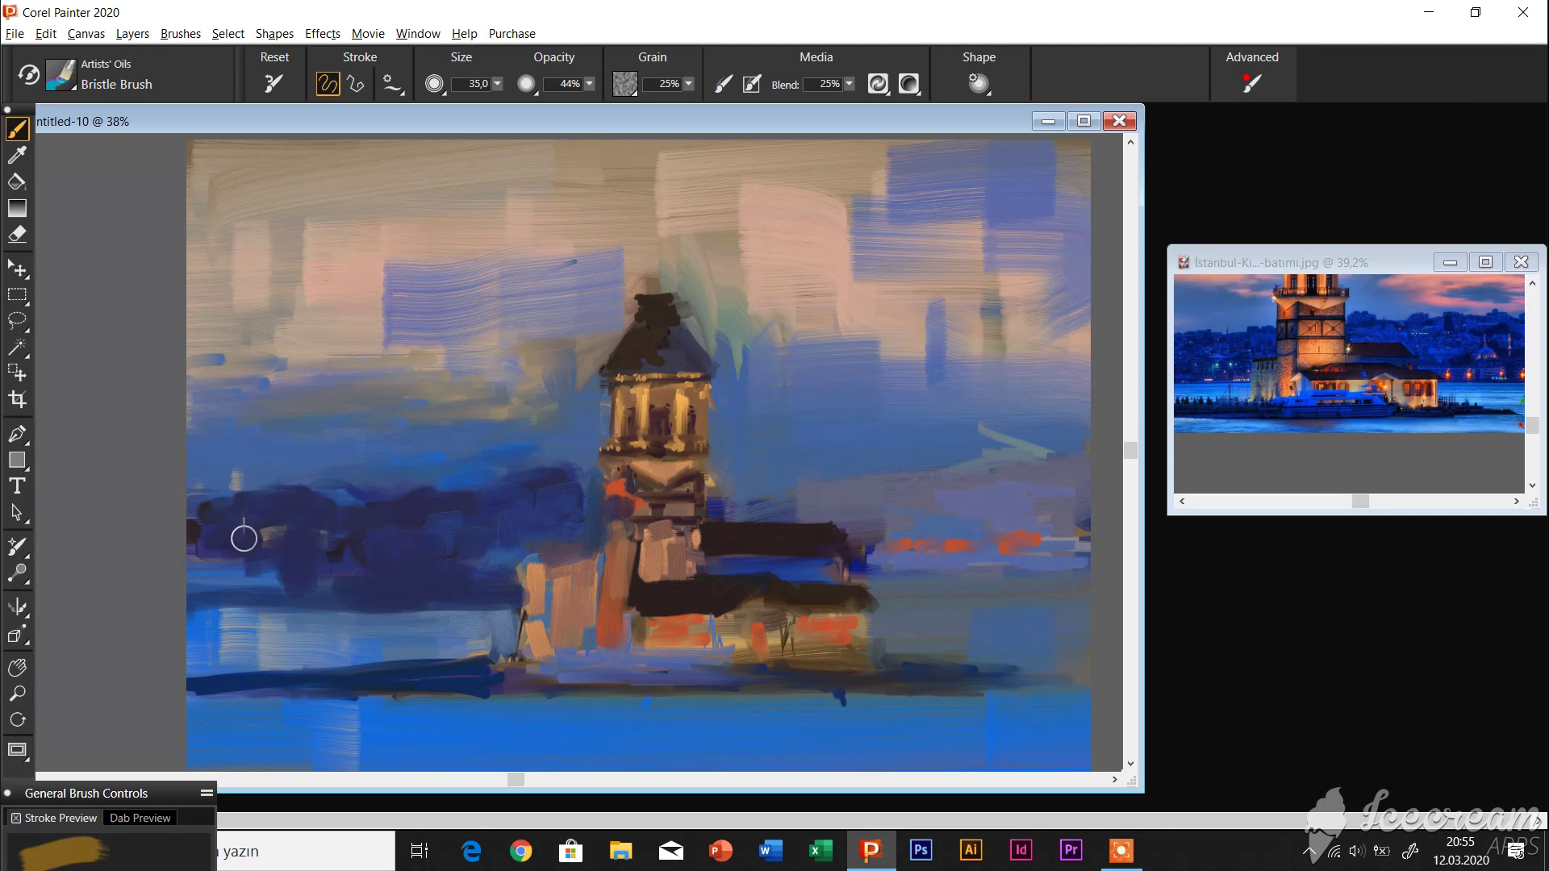
drag(243, 538, 217, 573)
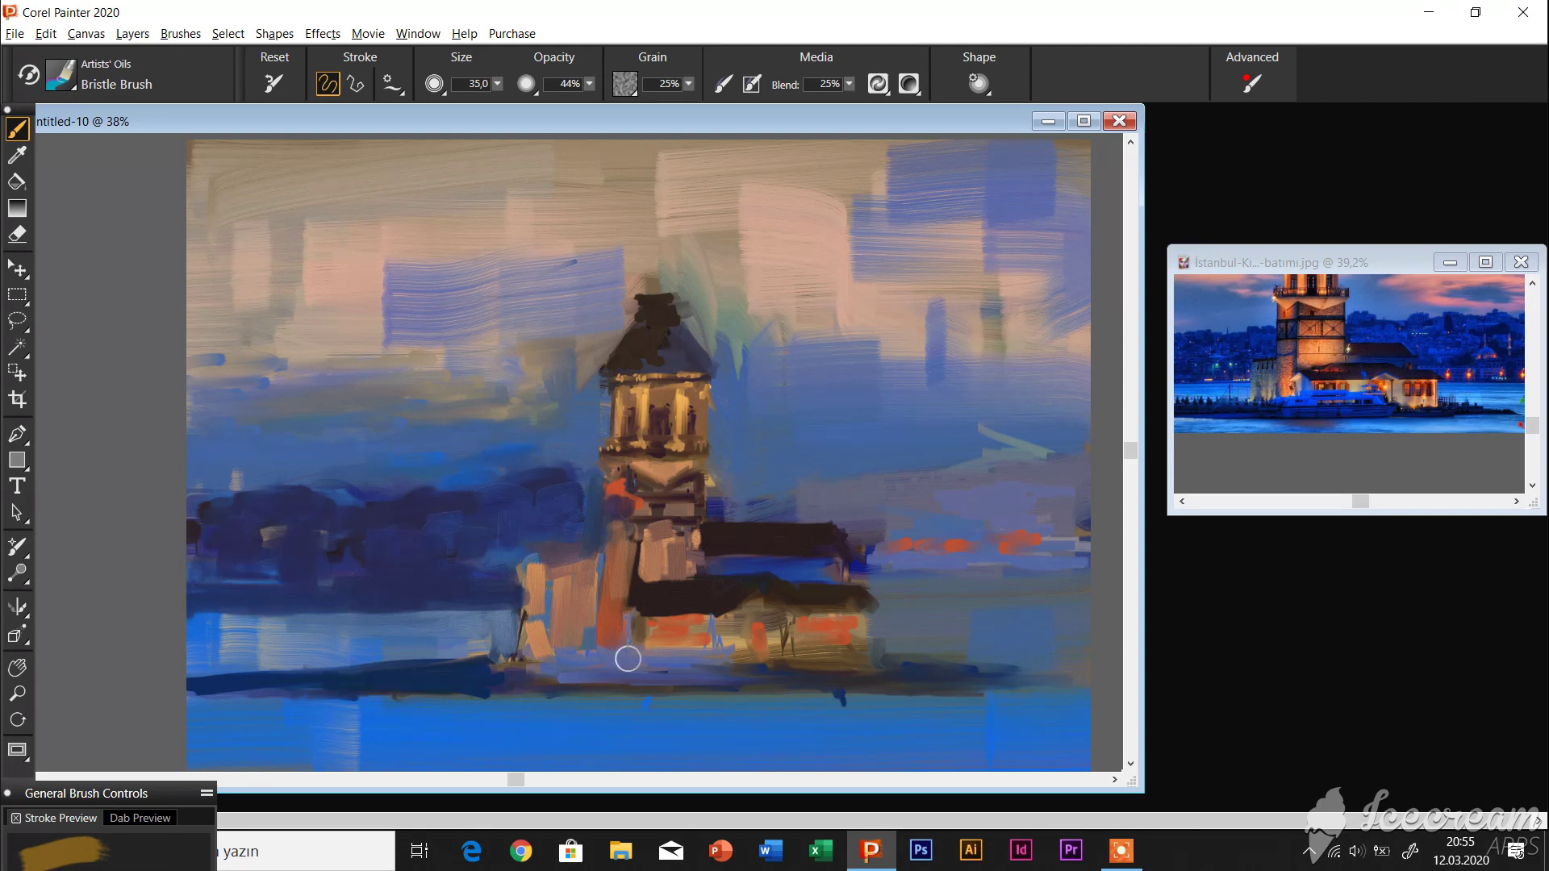
drag(628, 659, 557, 676)
drag(781, 687, 1077, 681)
mouse_move(896, 597)
mouse_down()
mouse_move(1097, 606)
mouse_move(960, 565)
mouse_up()
Mark the distant dark blue shore band behind the island and add pinkish-grey water highlights
mouse_move(742, 484)
mouse_down()
mouse_move(798, 476)
mouse_move(1048, 508)
mouse_move(1001, 497)
mouse_move(944, 556)
mouse_move(1041, 532)
mouse_move(954, 543)
mouse_move(1021, 495)
mouse_move(943, 565)
mouse_move(895, 543)
mouse_move(964, 509)
mouse_up()
mouse_move(884, 536)
mouse_down()
mouse_move(941, 561)
mouse_move(1017, 516)
mouse_move(871, 526)
mouse_move(1008, 585)
mouse_move(972, 593)
mouse_move(864, 560)
mouse_up()
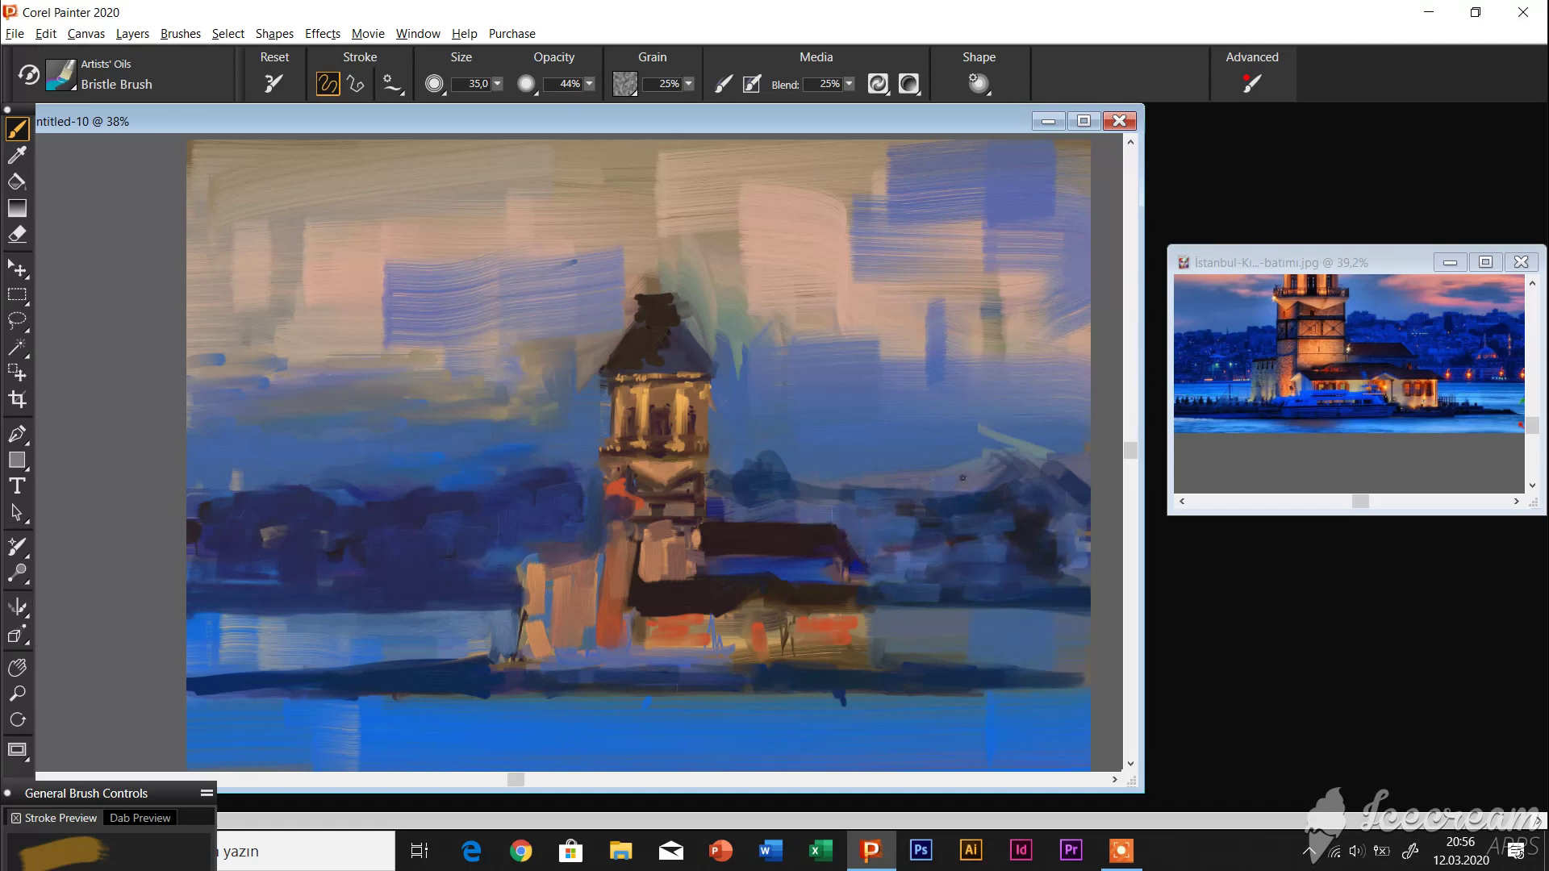
mouse_move(1030, 525)
mouse_down()
mouse_move(958, 547)
mouse_move(743, 517)
mouse_up()
drag(852, 485, 927, 476)
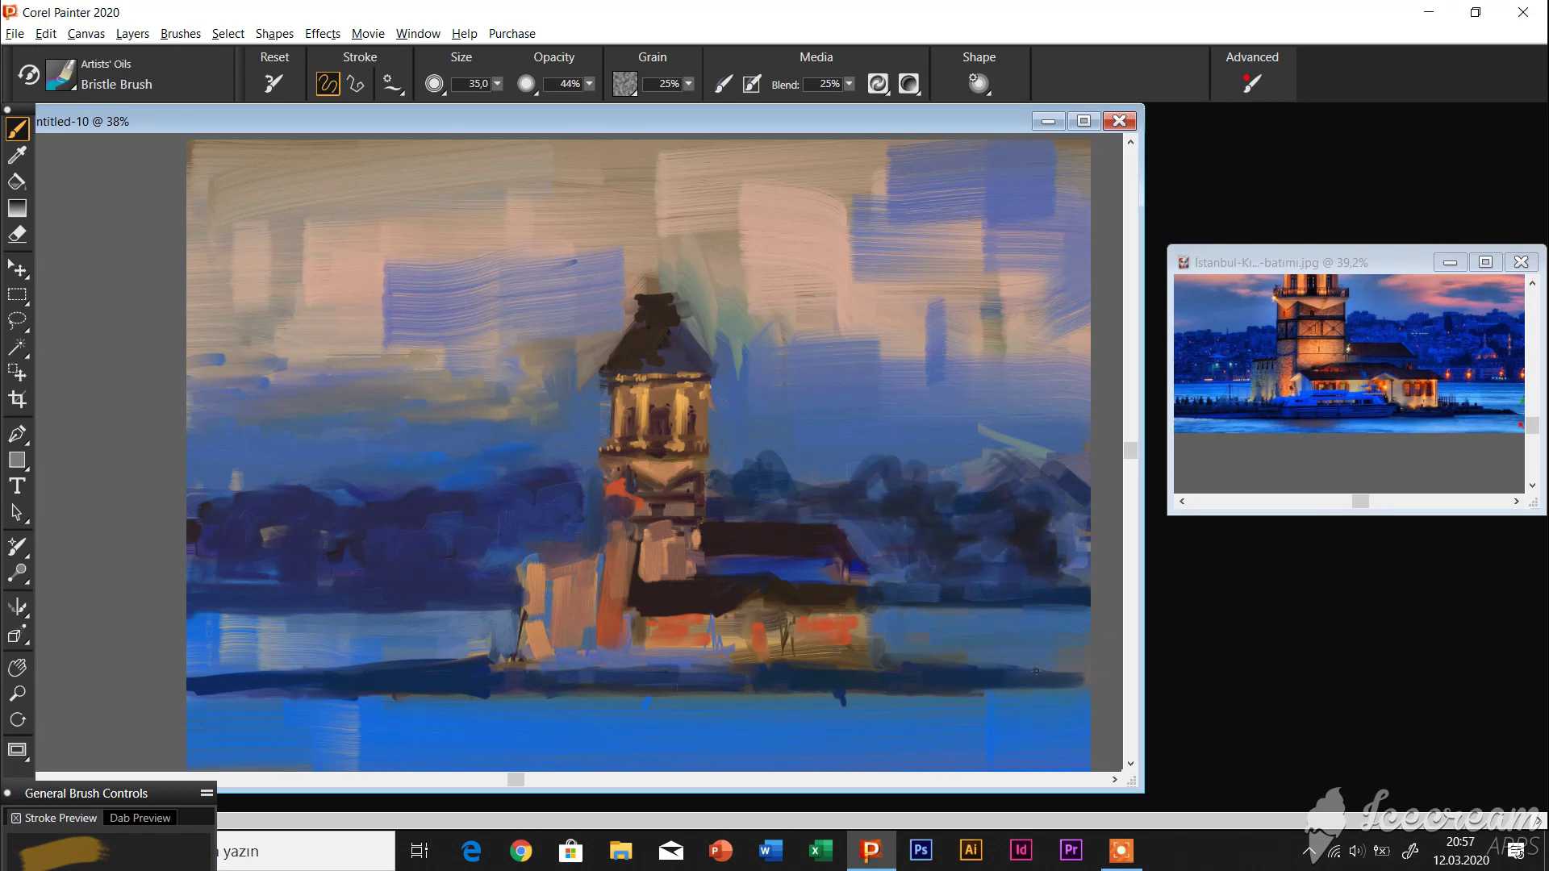
mouse_move(1065, 645)
mouse_down()
mouse_move(899, 626)
mouse_move(1090, 649)
mouse_move(912, 637)
mouse_move(1065, 629)
mouse_move(952, 636)
mouse_move(908, 661)
mouse_up()
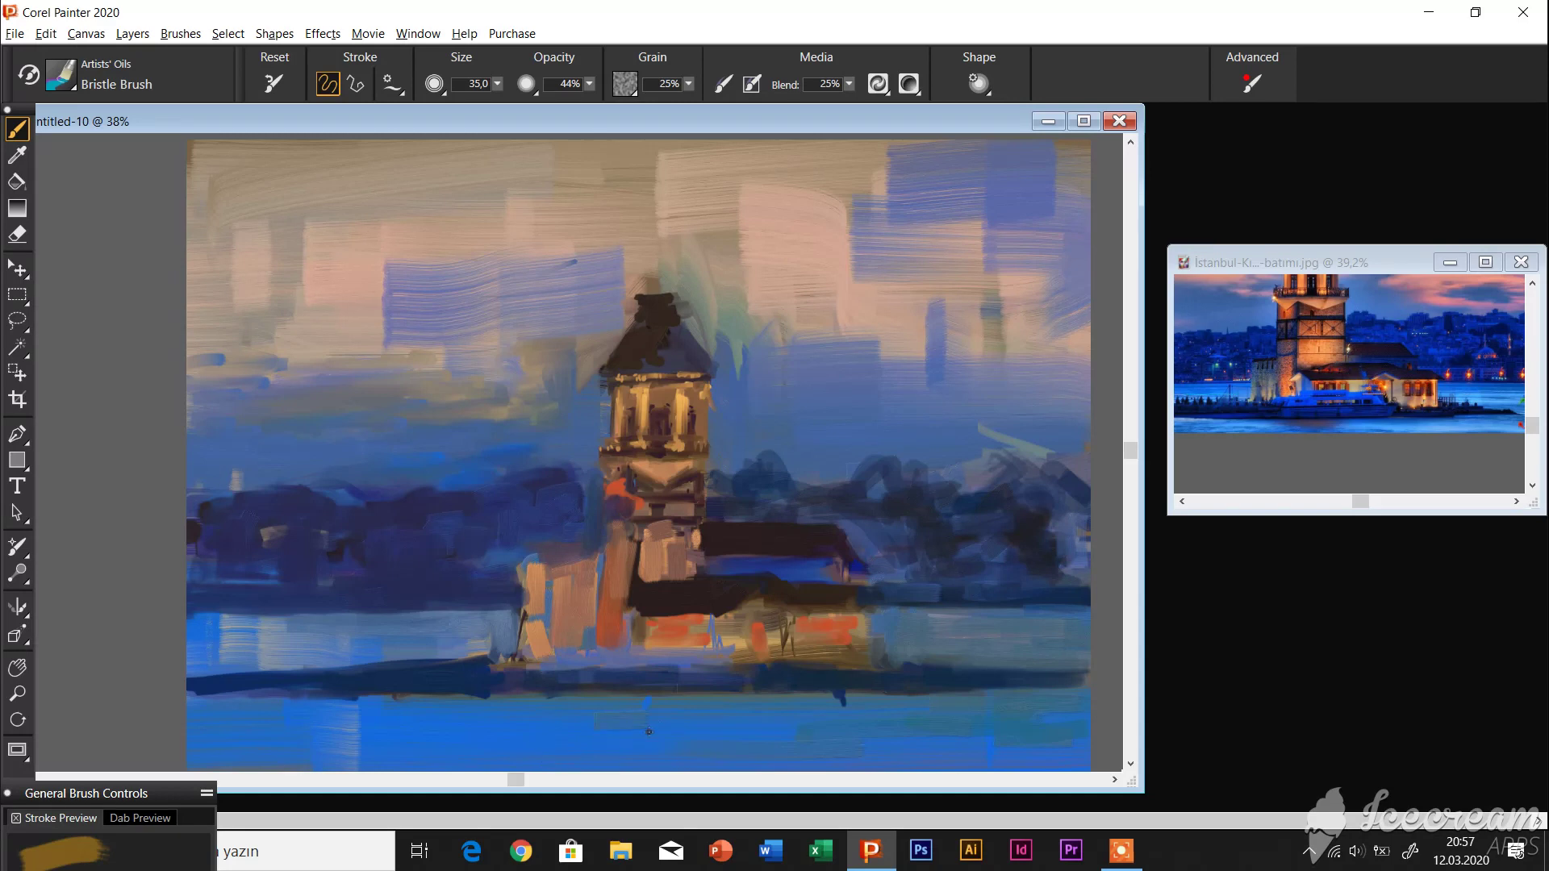
Rework the dark shoreline band at the lower right
scroll(658, 729, right, 5)
drag(893, 779, 539, 780)
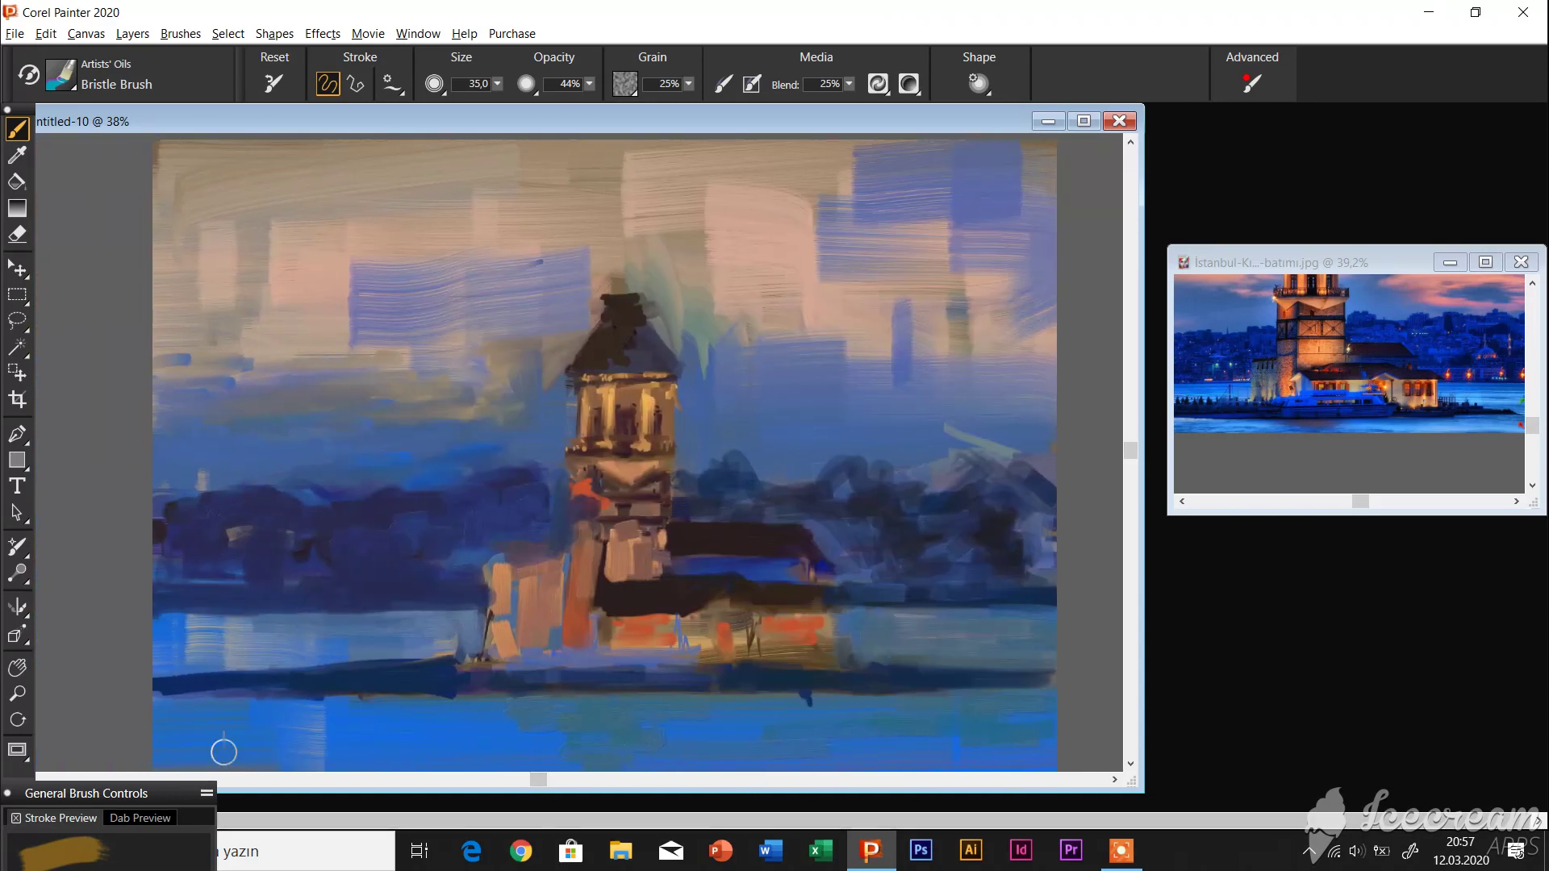
scroll(367, 764, left, 5)
scroll(380, 783, right, 3)
scroll(323, 750, right, 2)
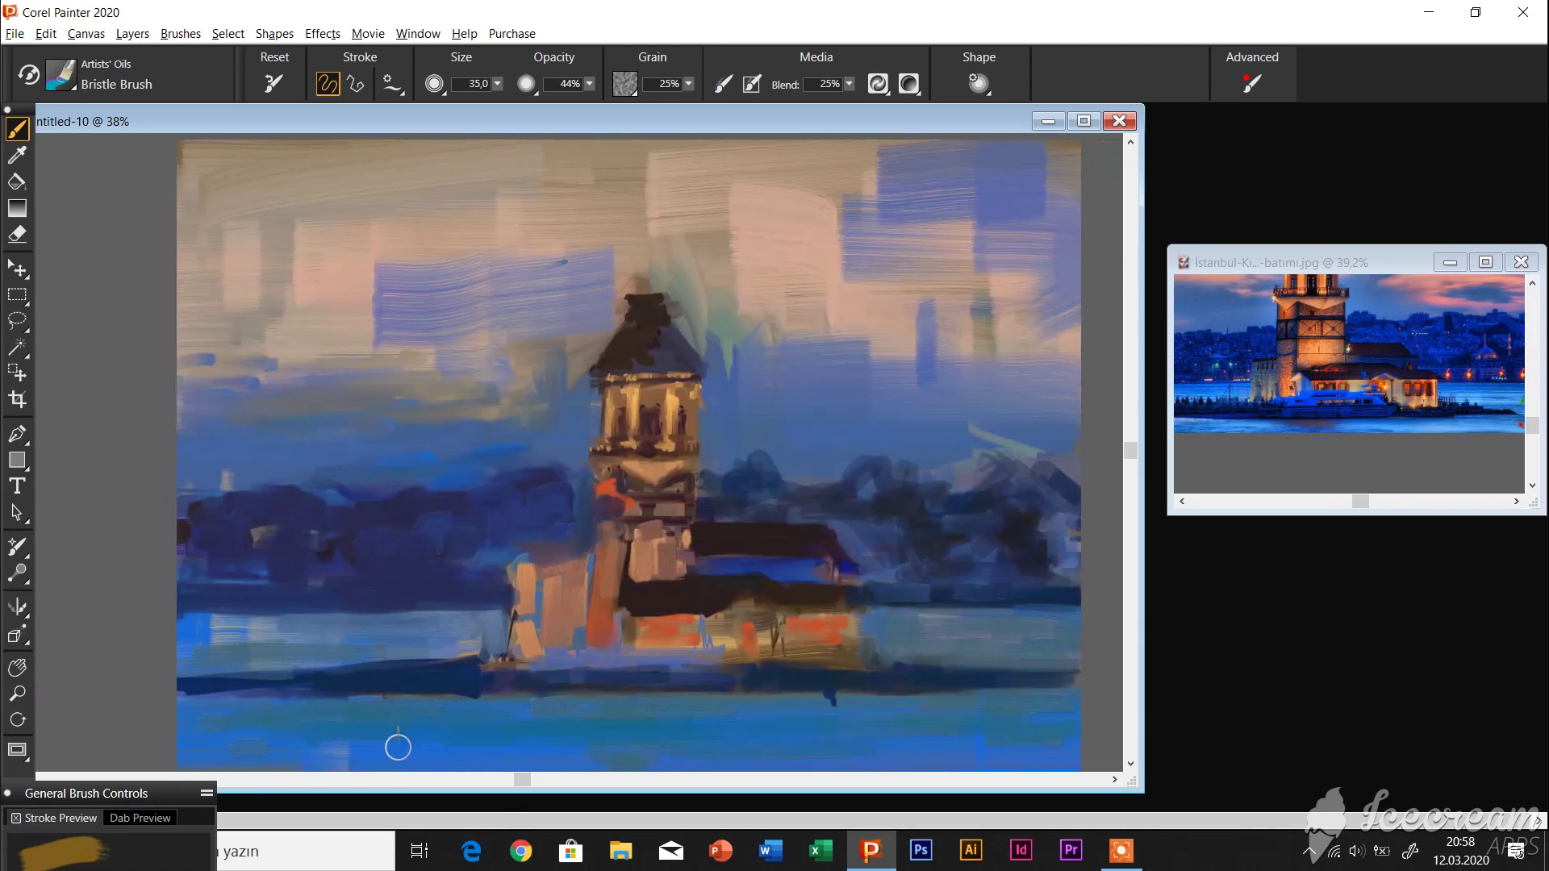
drag(880, 703, 894, 693)
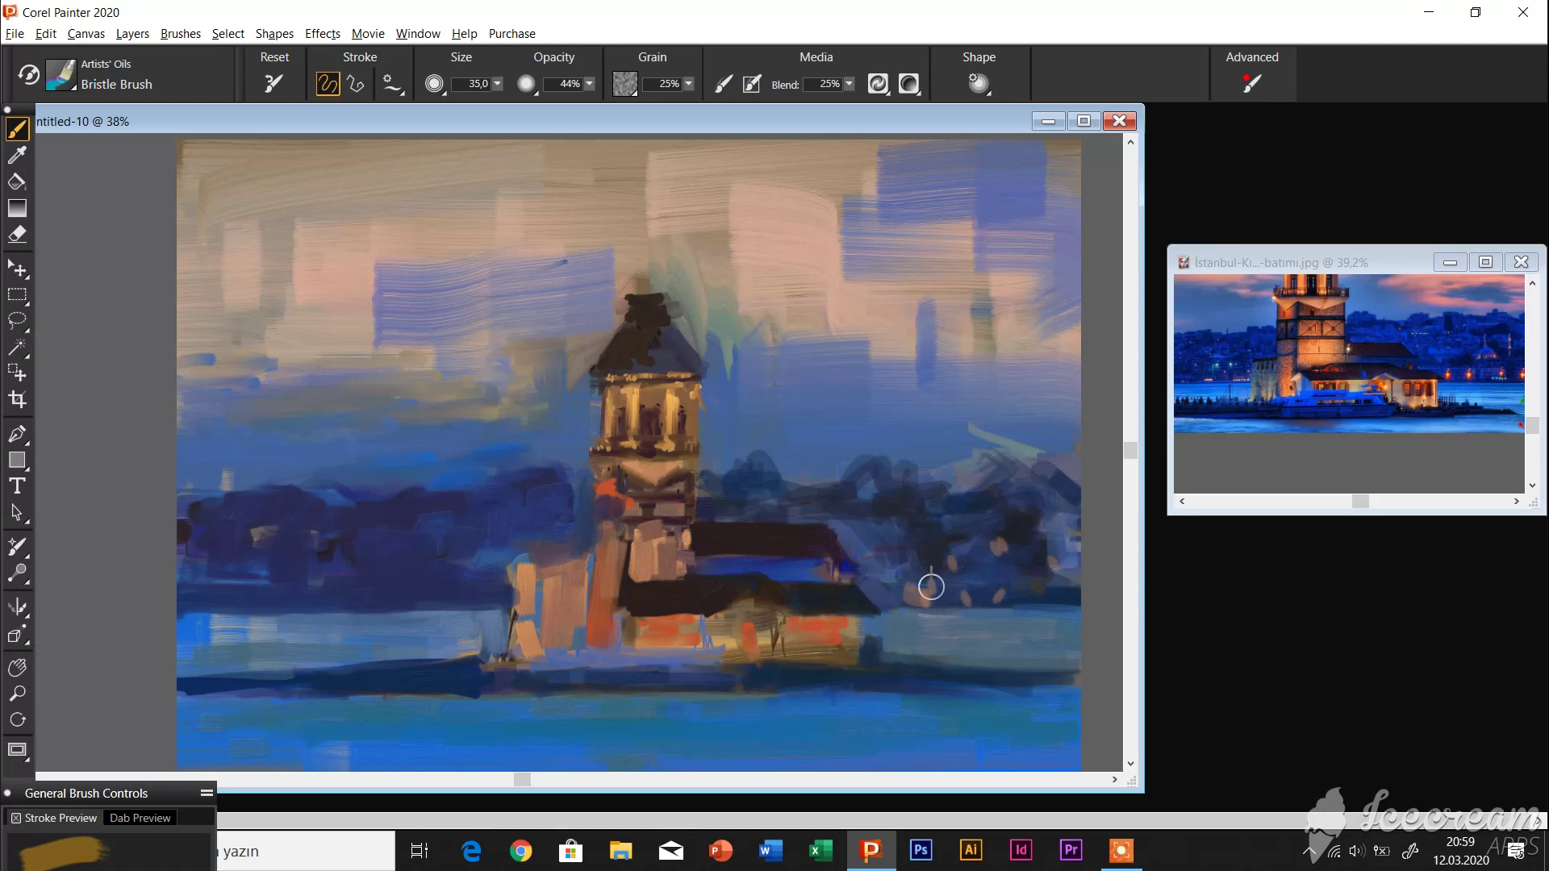
Dab peach lights on both sides of the tower, then undo the right-hand marks
click(934, 516)
click(897, 523)
drag(888, 521, 814, 509)
click(767, 513)
click(410, 582)
click(330, 594)
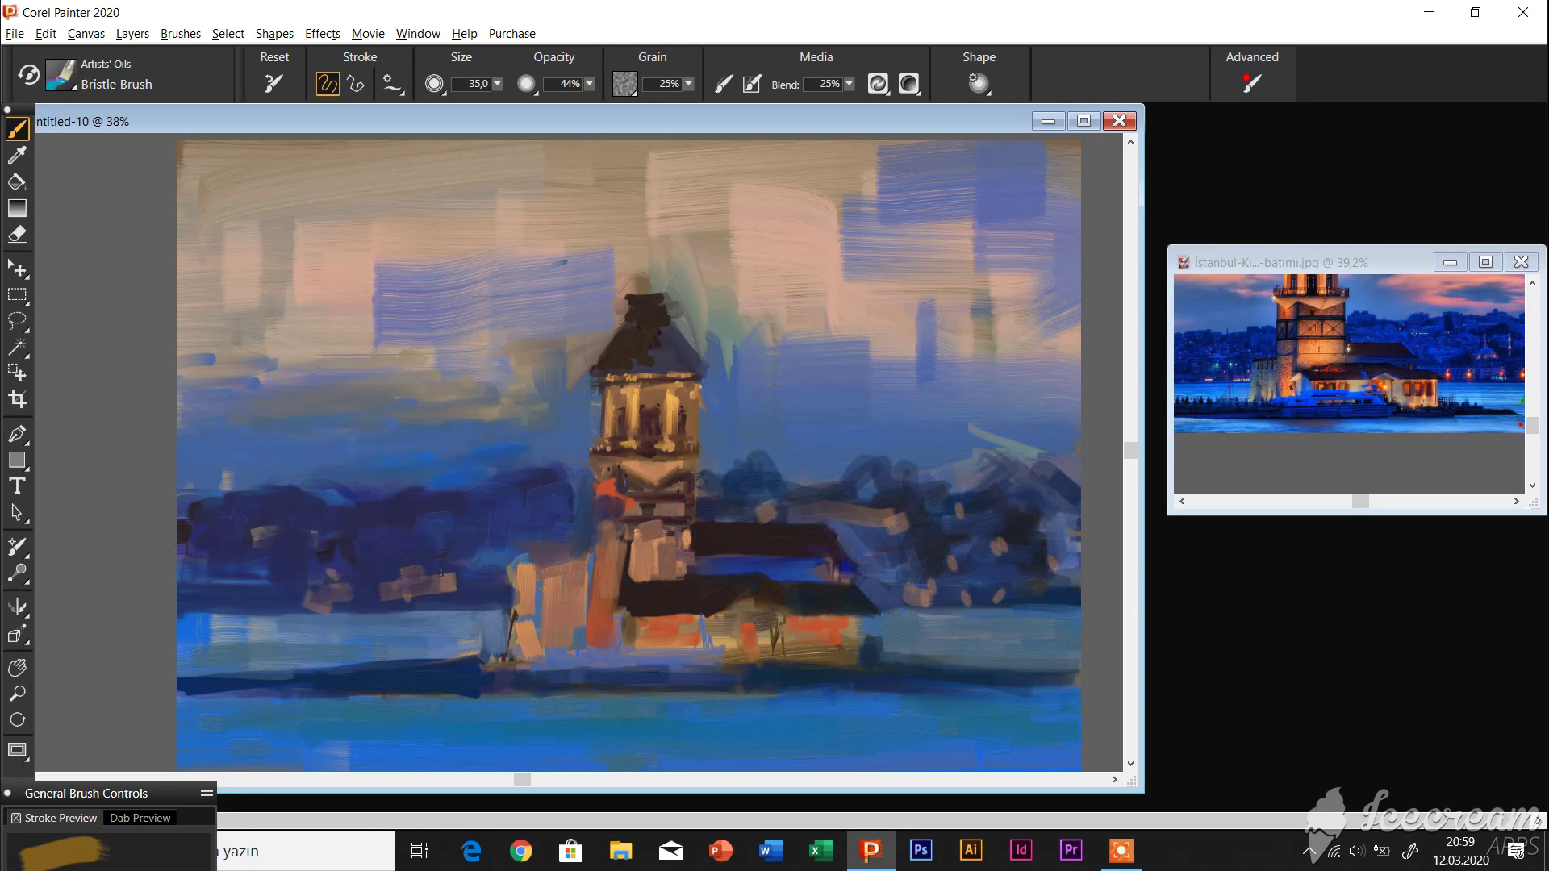
key(ctrl+z)
key(ctrl+z)
Cover the dark blobs right of the tower with blue-grey and lighten the top of the sky
drag(752, 518, 820, 518)
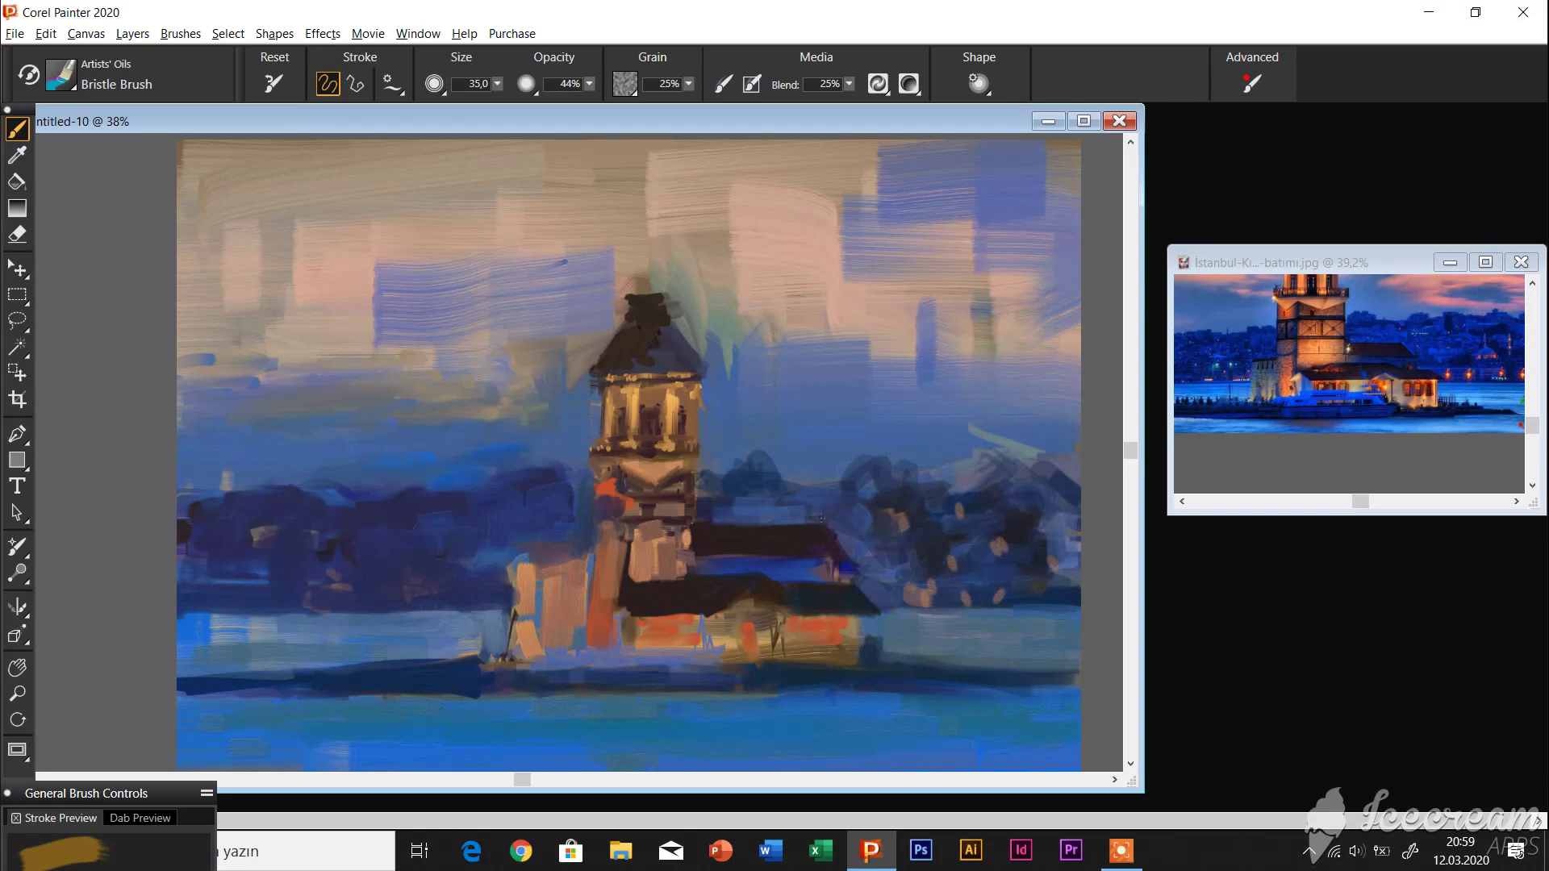
mouse_move(868, 545)
mouse_down()
mouse_move(988, 536)
mouse_move(944, 524)
mouse_move(1025, 480)
mouse_move(990, 525)
mouse_move(1027, 535)
mouse_move(1049, 589)
mouse_up()
mouse_move(896, 589)
mouse_down()
mouse_move(961, 546)
mouse_move(887, 512)
mouse_up()
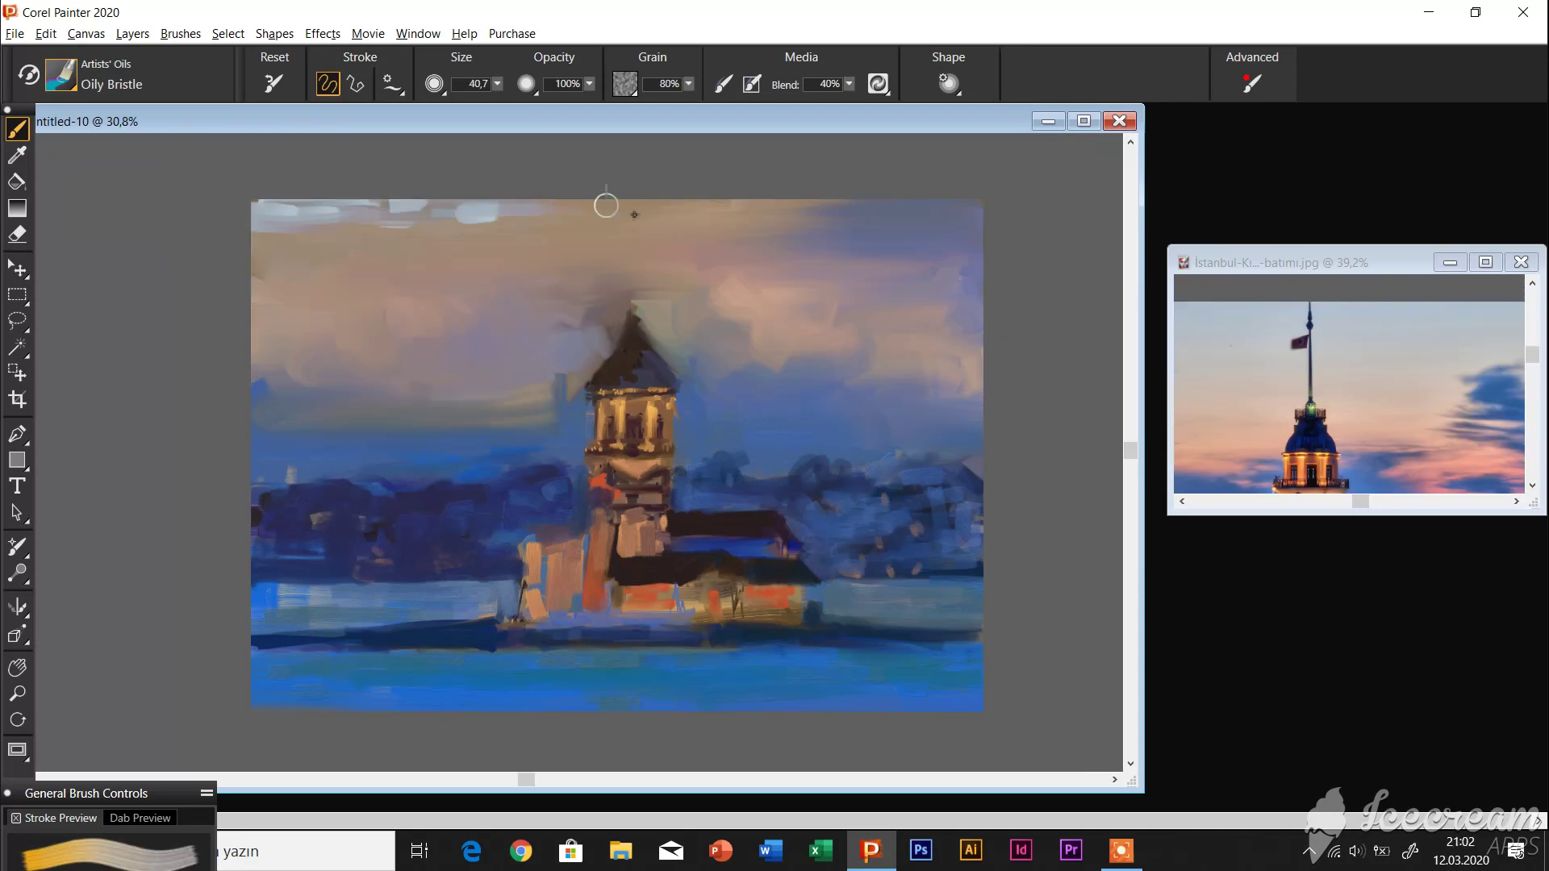
mouse_move(564, 202)
mouse_down()
mouse_move(950, 208)
mouse_move(959, 222)
mouse_up()
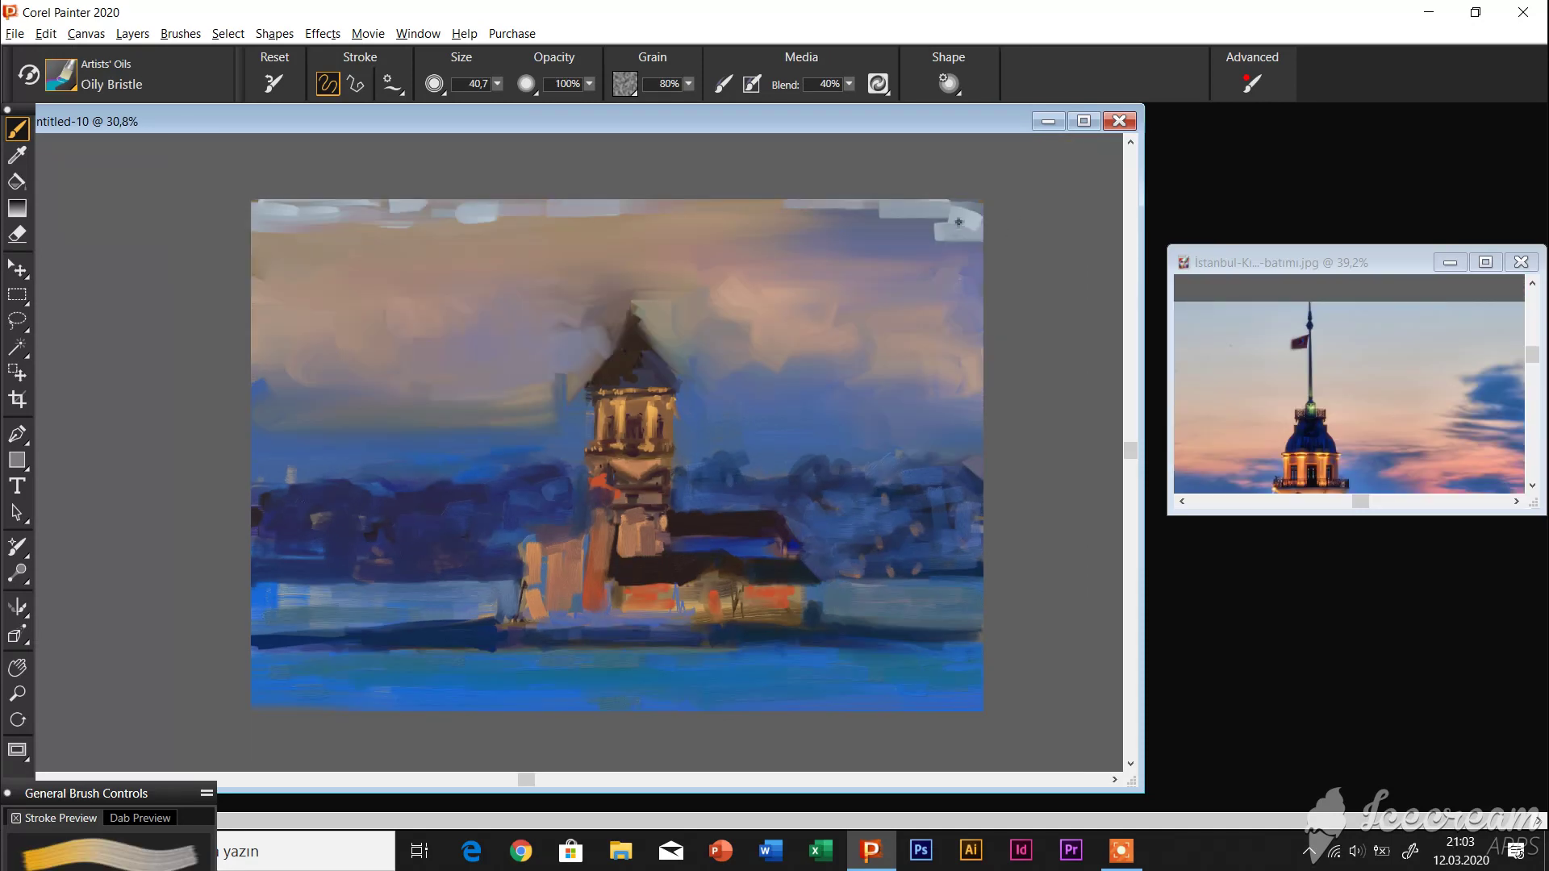
Paint light grey-blue sky strokes right of the tower and across the upper-left sky
drag(778, 311, 879, 307)
mouse_move(754, 267)
mouse_down()
mouse_move(855, 262)
mouse_move(847, 234)
mouse_up()
mouse_move(831, 226)
mouse_down()
mouse_move(726, 245)
mouse_move(614, 230)
mouse_up()
mouse_move(758, 213)
mouse_down()
mouse_move(380, 242)
mouse_move(293, 328)
mouse_up()
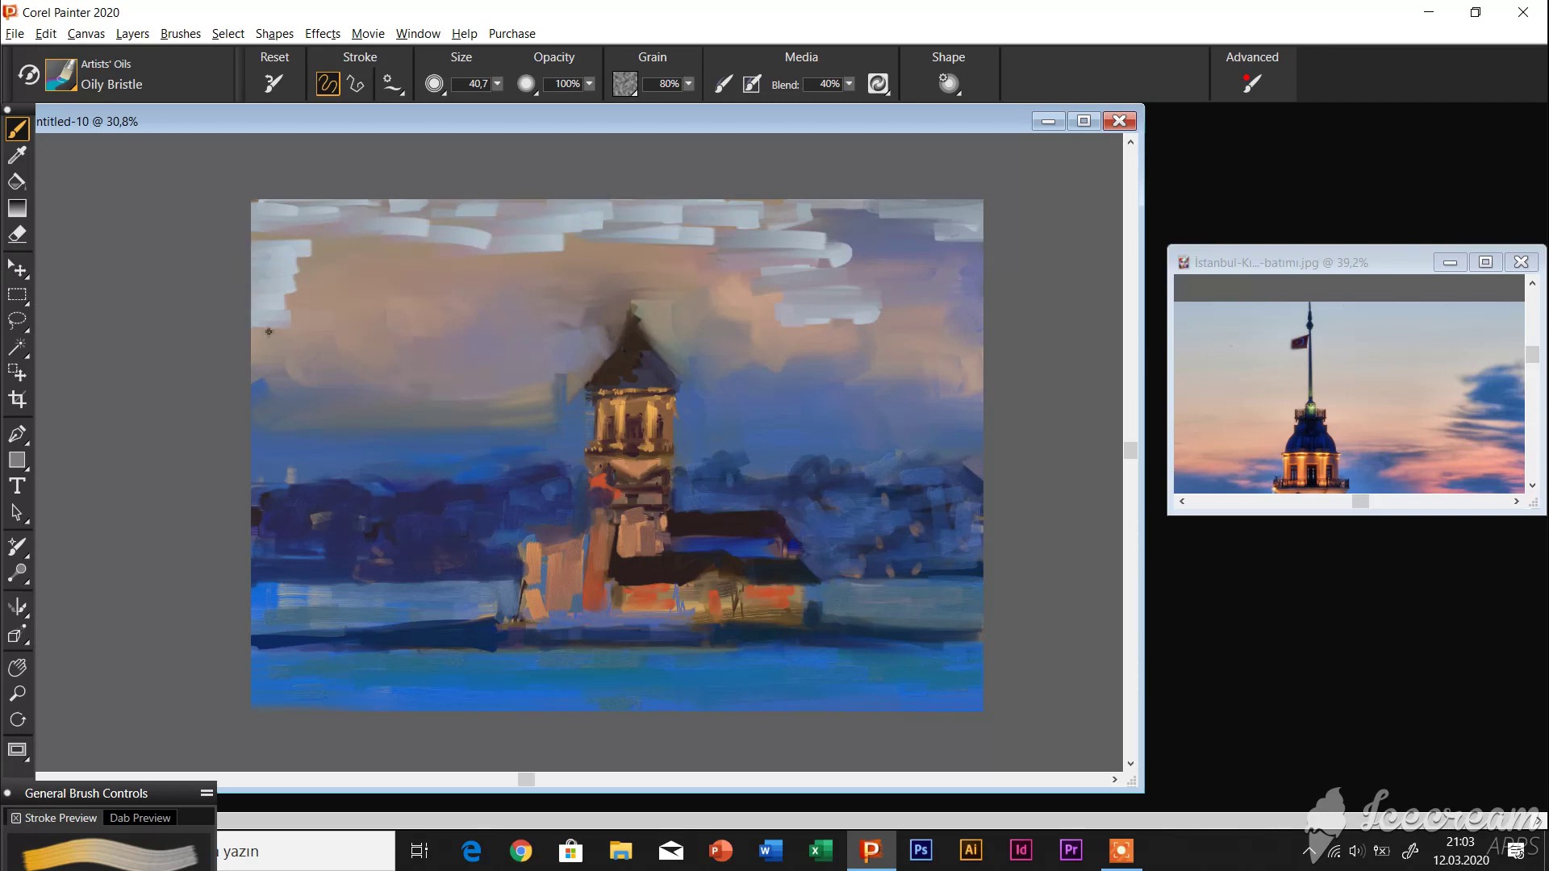
drag(378, 300, 262, 279)
drag(367, 234, 294, 246)
At brush size about 127, blend the upper sky into soft greys and lighten the smoke above the tower
drag(498, 83, 565, 105)
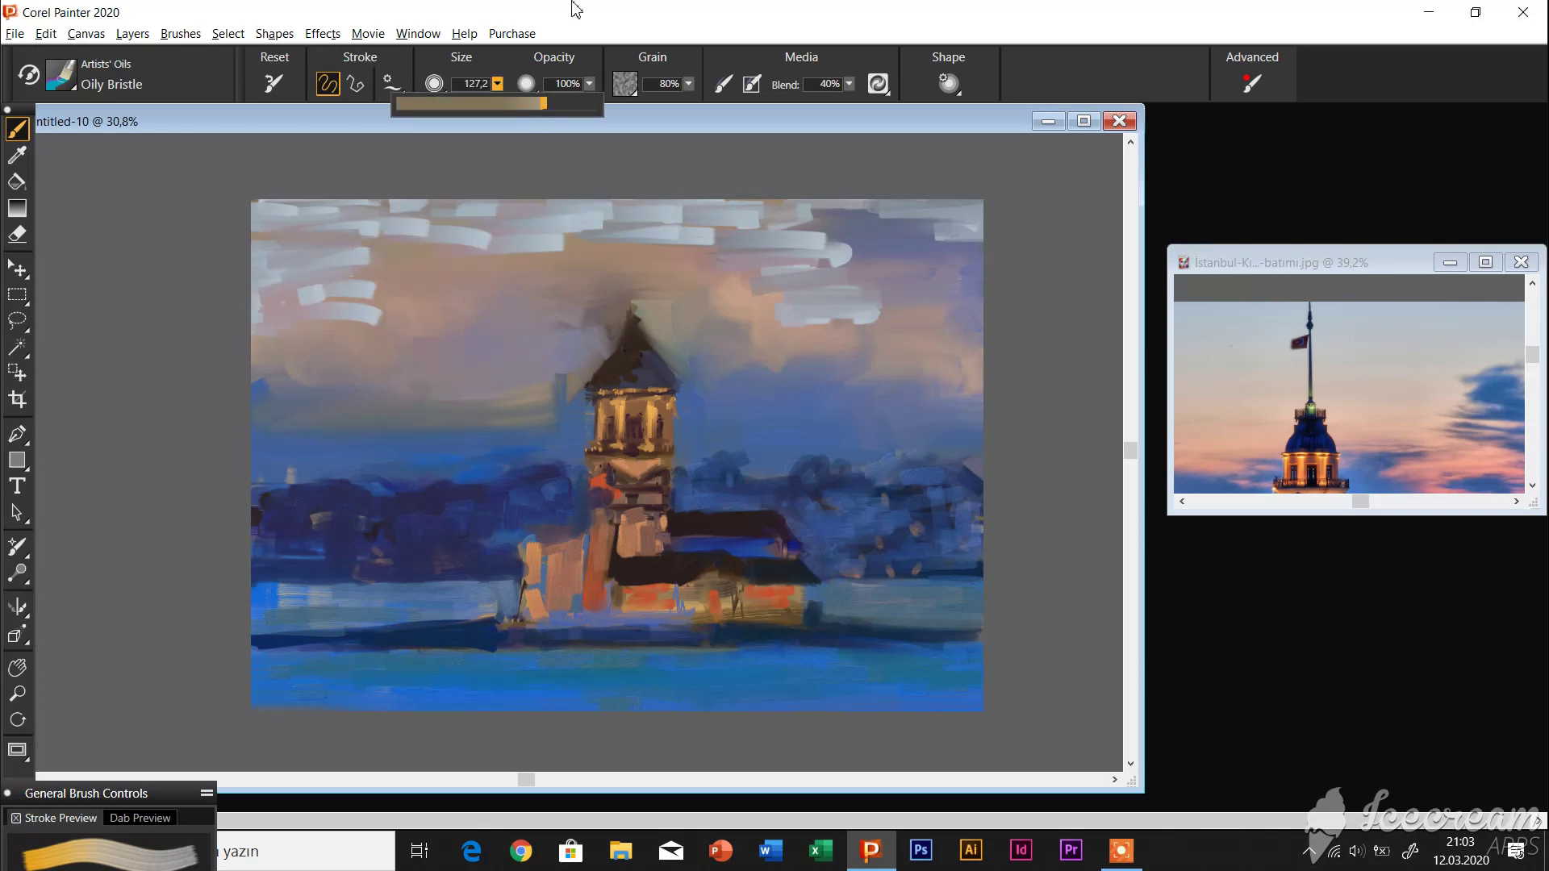
mouse_move(439, 259)
mouse_down()
mouse_move(273, 253)
mouse_move(532, 225)
mouse_move(637, 249)
mouse_move(919, 230)
mouse_move(792, 294)
mouse_move(619, 236)
mouse_move(452, 271)
mouse_move(307, 339)
mouse_up()
mouse_move(423, 372)
mouse_down()
mouse_move(452, 347)
mouse_move(339, 339)
mouse_move(535, 259)
mouse_move(339, 355)
mouse_move(403, 363)
mouse_move(452, 322)
mouse_up()
mouse_move(579, 314)
mouse_down()
mouse_move(820, 307)
mouse_move(928, 218)
mouse_move(887, 242)
mouse_move(856, 365)
mouse_move(819, 380)
mouse_move(750, 290)
mouse_move(624, 207)
mouse_up()
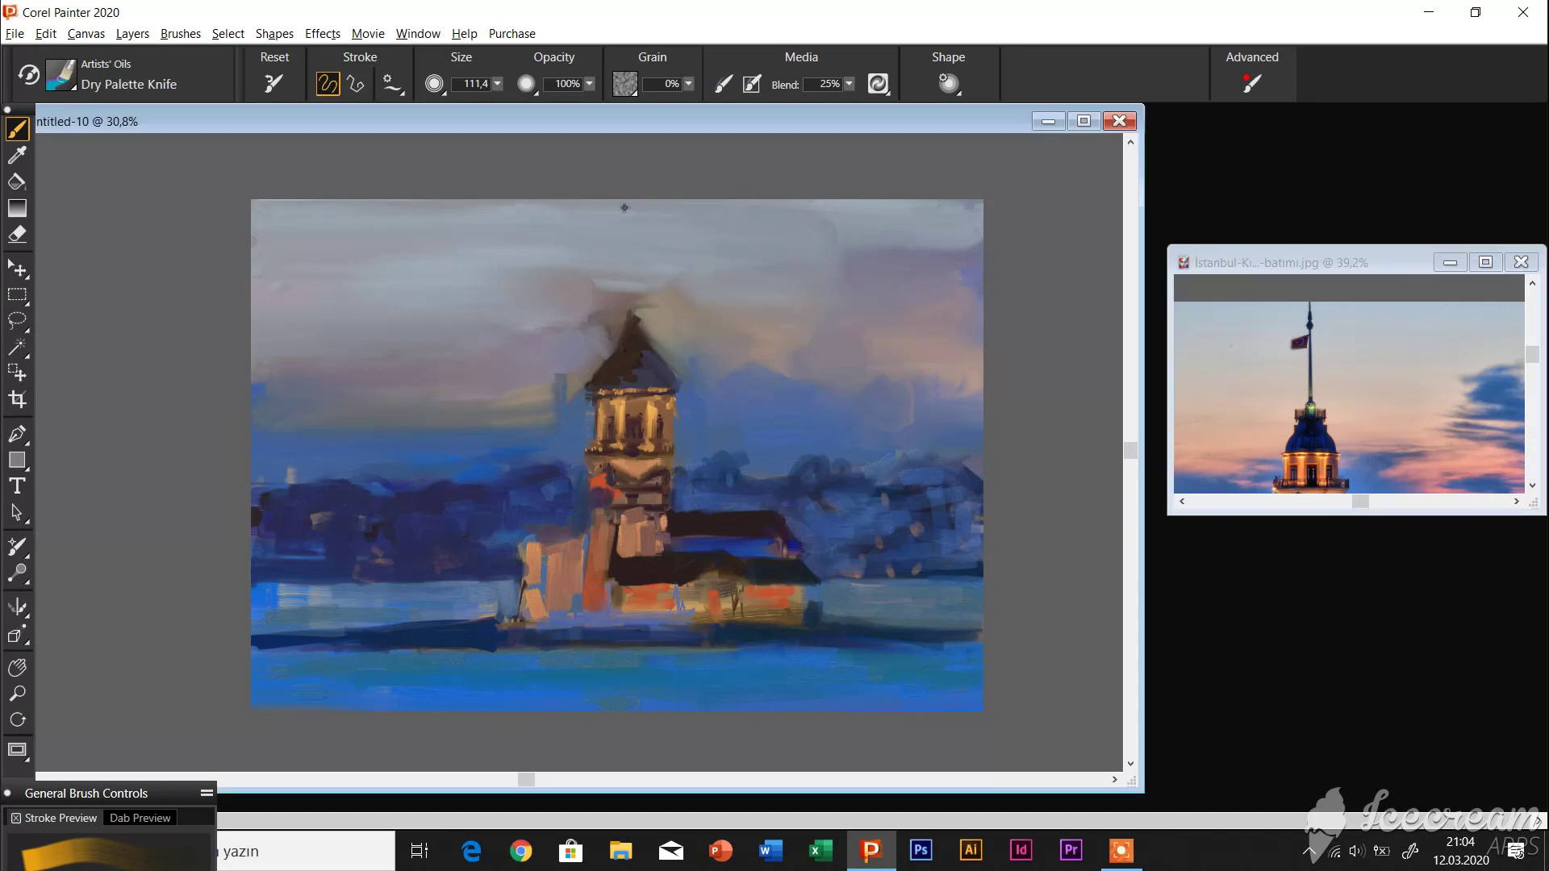
mouse_move(643, 280)
mouse_down()
mouse_move(516, 300)
mouse_move(484, 275)
mouse_up()
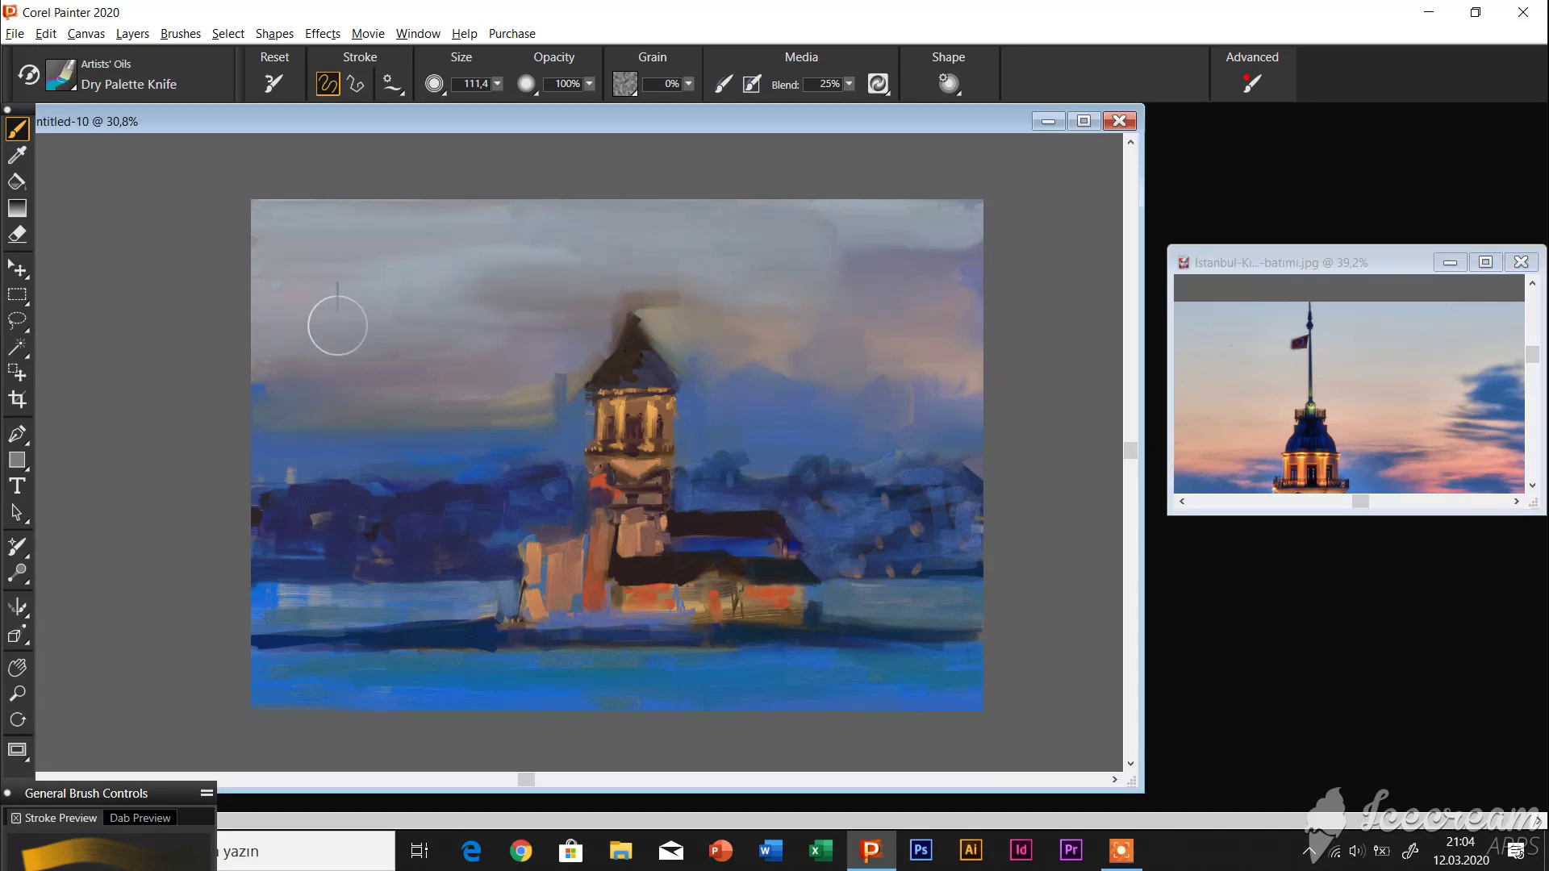
With Oily Bristle, paint pink and salmon-pink clouds across the right and left sky
key(ctrl+shift+b)
mouse_move(891, 373)
mouse_down()
mouse_move(856, 404)
mouse_move(752, 335)
mouse_move(692, 318)
mouse_move(565, 322)
mouse_up()
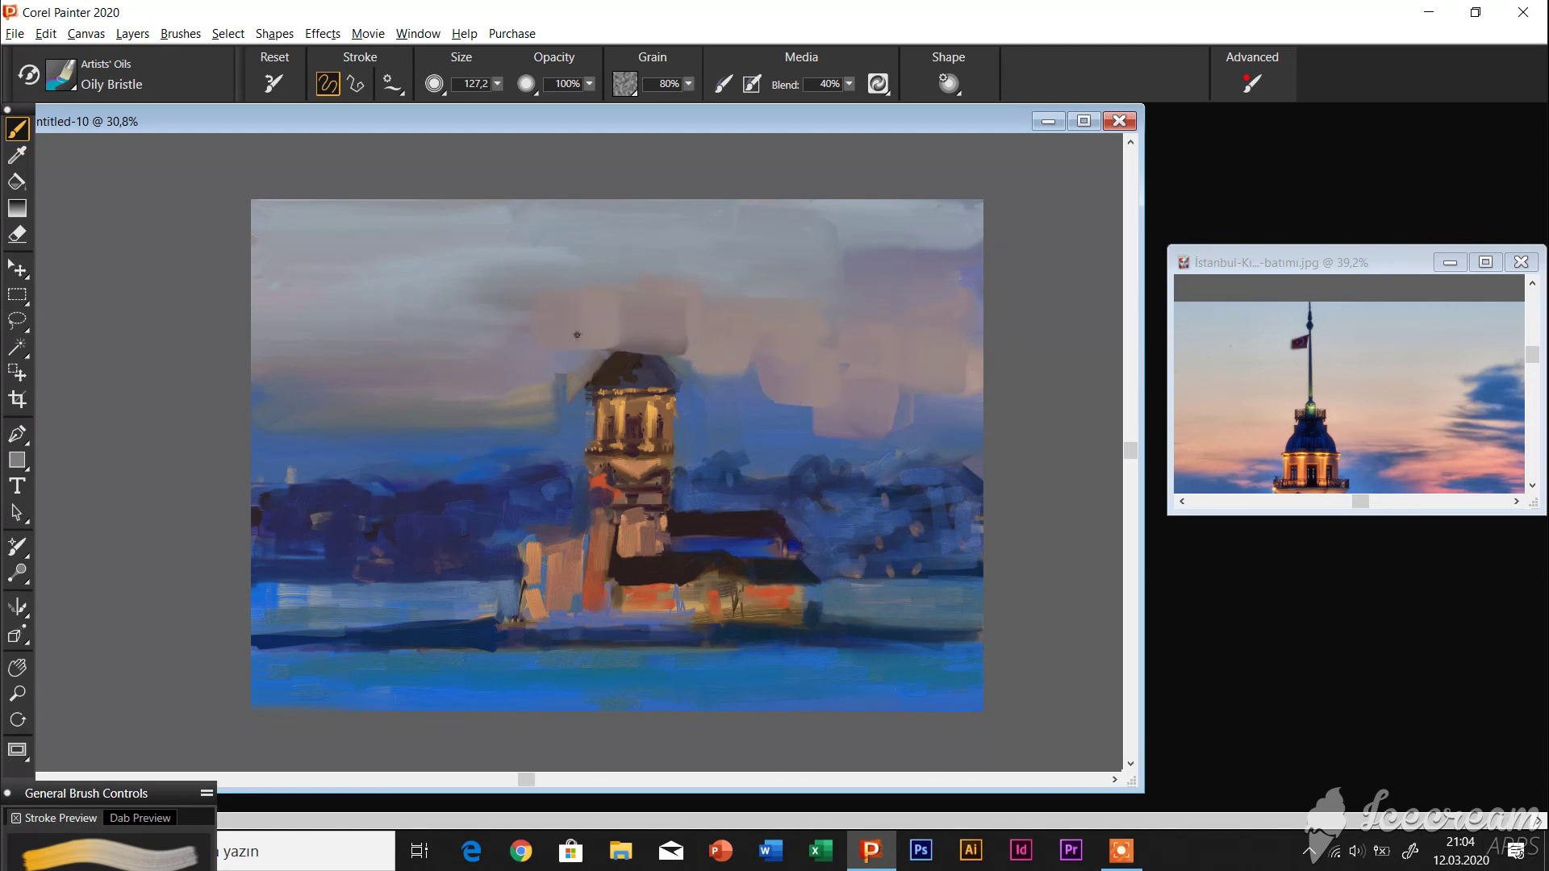
drag(403, 400, 501, 408)
alt+click(1186, 435)
drag(920, 379, 746, 363)
drag(496, 395, 367, 399)
mouse_move(266, 403)
mouse_down()
mouse_move(351, 410)
mouse_move(274, 395)
mouse_move(387, 367)
mouse_move(477, 427)
mouse_move(304, 360)
mouse_move(428, 367)
mouse_up()
With the palette knife, blend the left pink band into the grey-blue and shape the right pink clouds
key(ctrl+shift+b)
drag(468, 427, 275, 431)
mouse_move(525, 412)
mouse_down()
mouse_move(239, 423)
mouse_move(448, 420)
mouse_move(254, 387)
mouse_up()
drag(355, 376, 473, 322)
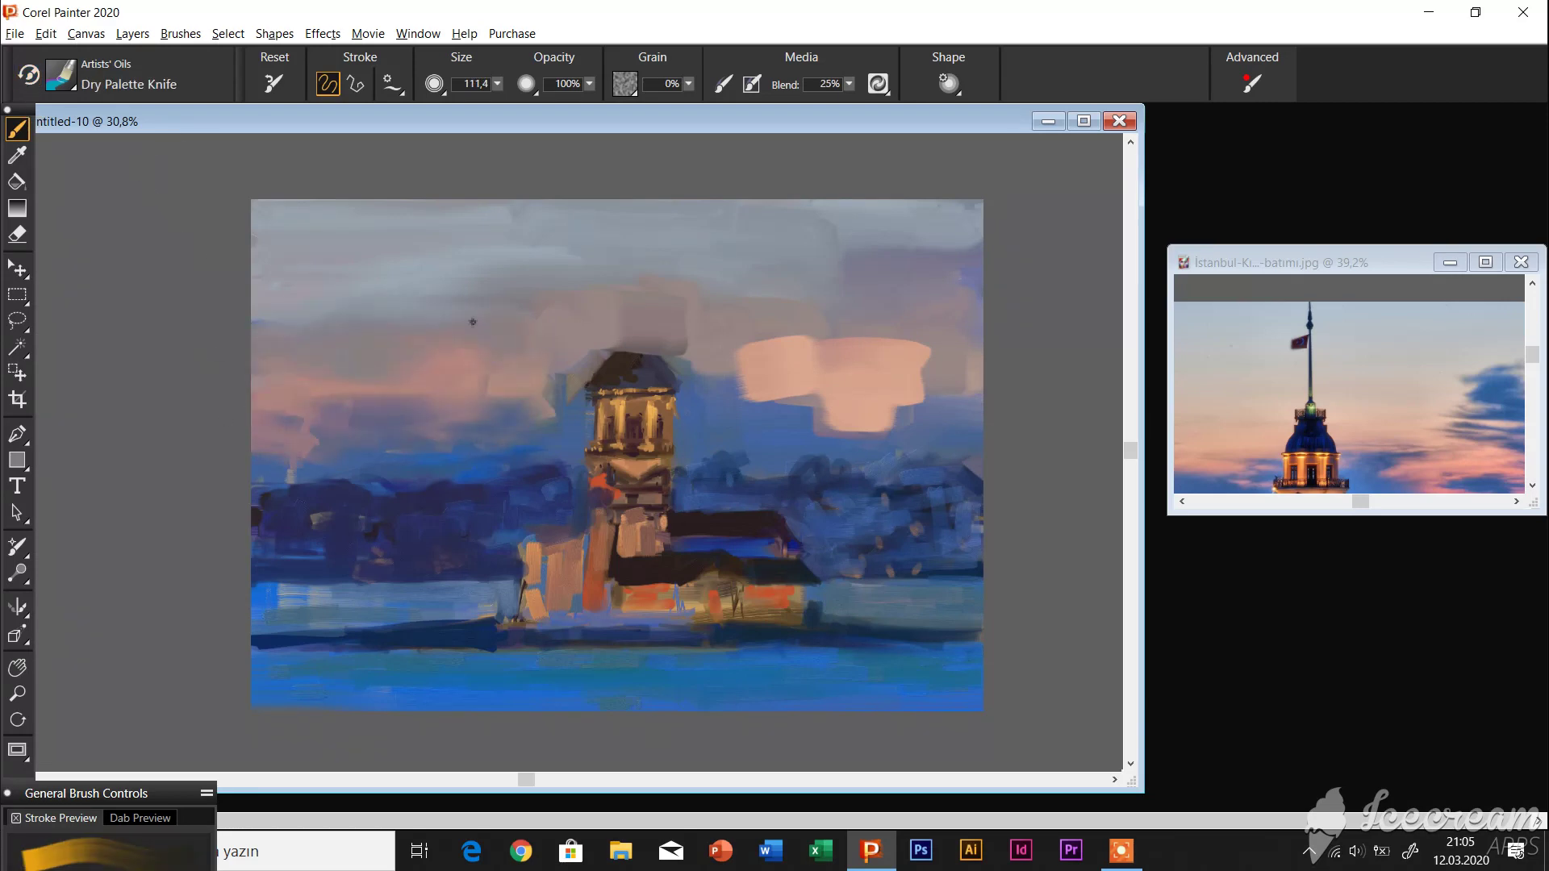
mouse_move(809, 373)
mouse_down()
mouse_move(927, 347)
mouse_move(734, 403)
mouse_move(678, 347)
mouse_move(848, 364)
mouse_up()
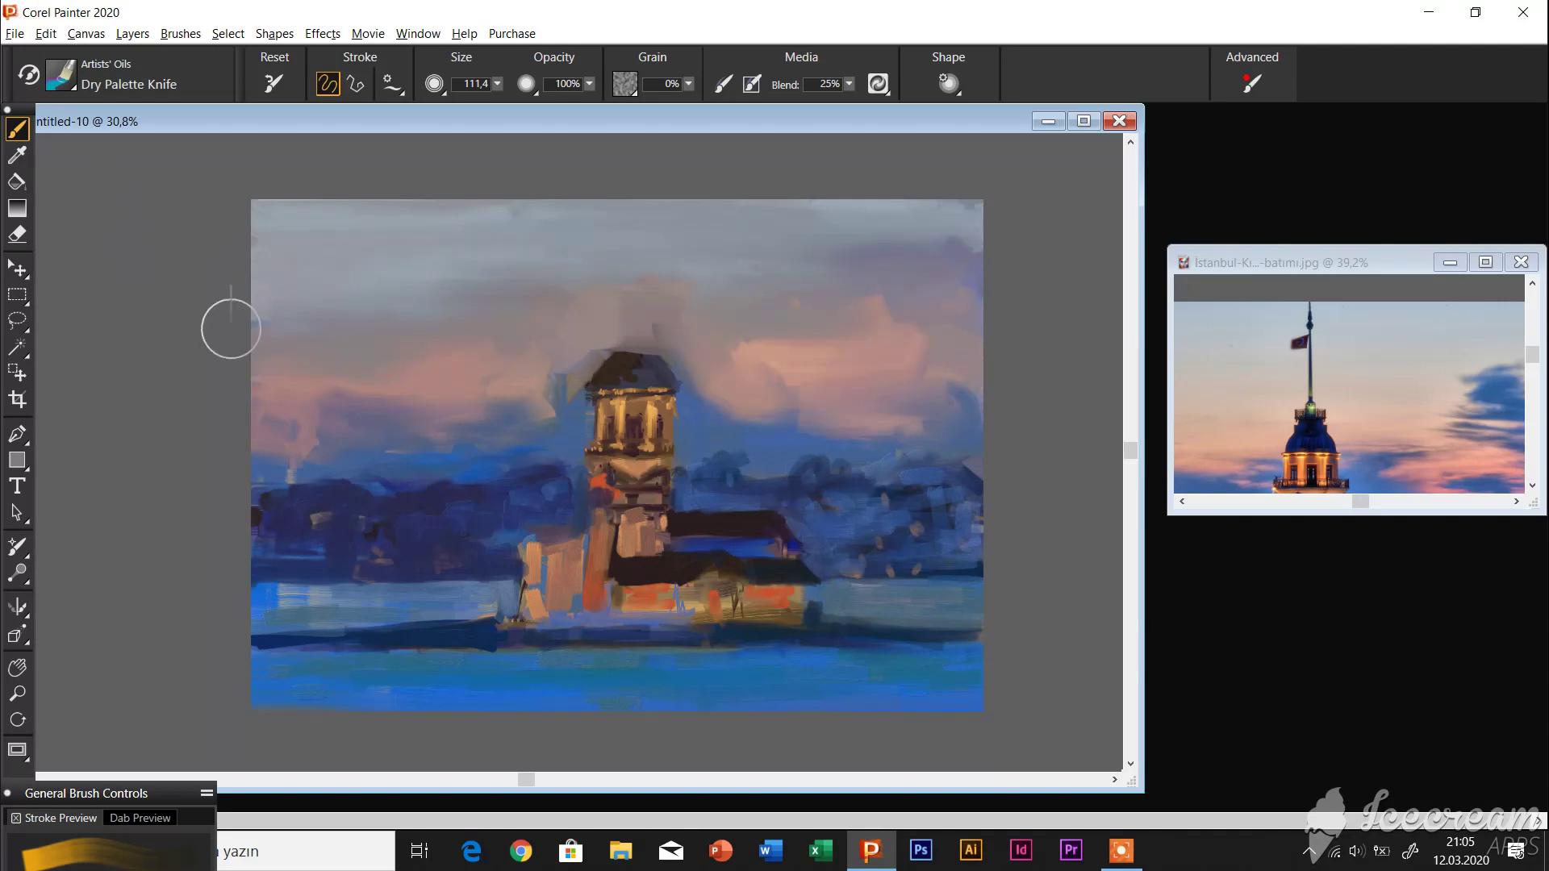
With Oily Bristle, add light pink strokes left of the tower, then pink and lavender clouds at size 56
key(b)
click(497, 83)
drag(564, 104, 452, 104)
mouse_move(355, 379)
mouse_down()
mouse_move(451, 363)
mouse_move(355, 348)
mouse_up()
alt+click(380, 278)
drag(497, 83, 710, 149)
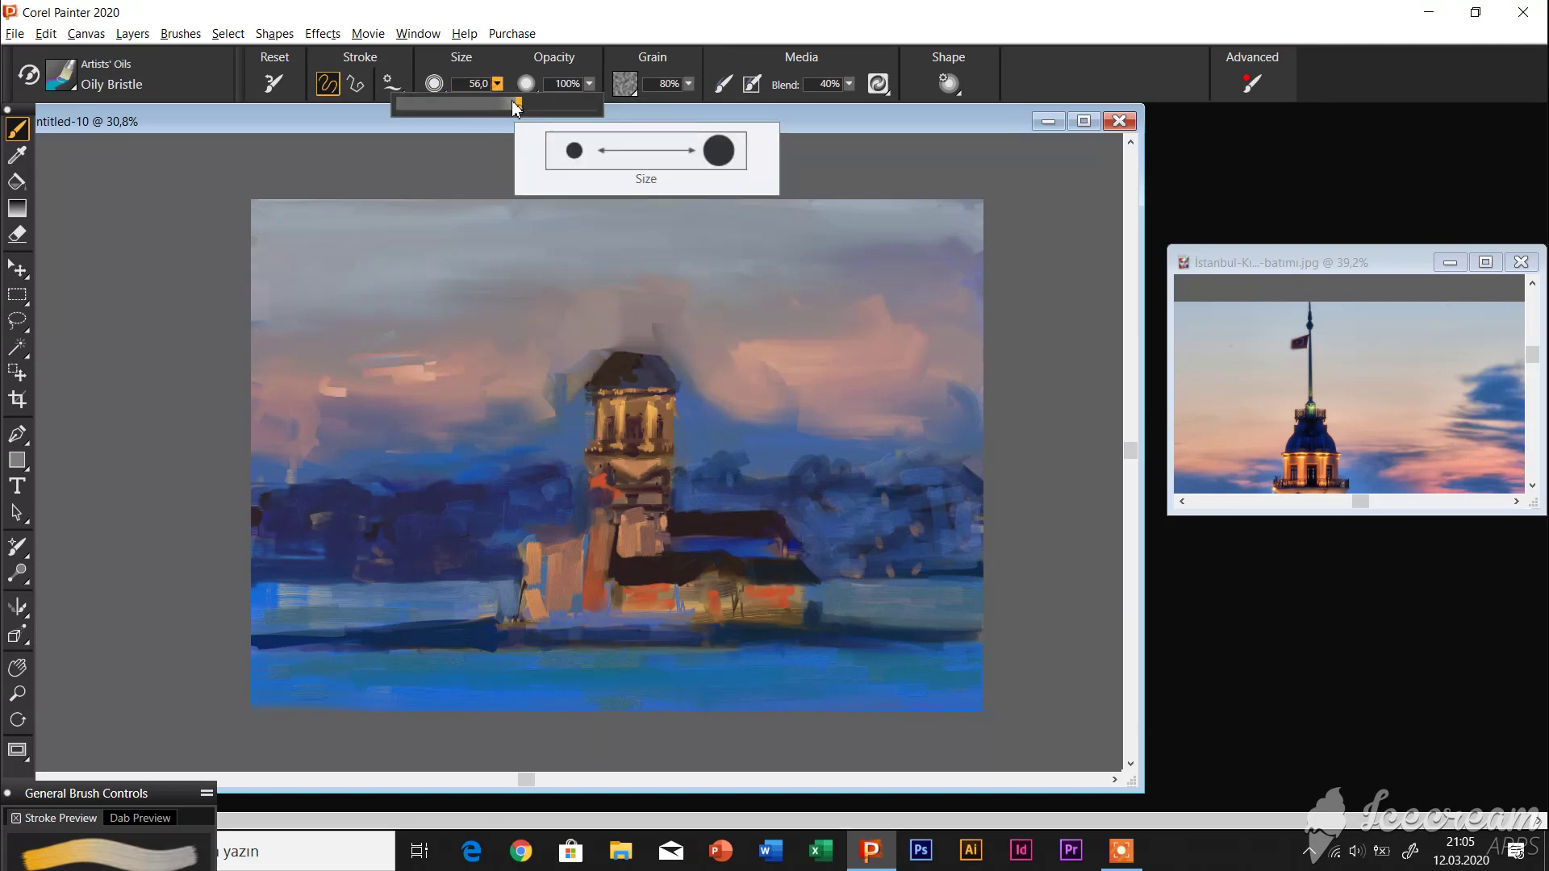
mouse_move(304, 353)
mouse_down()
mouse_move(436, 387)
mouse_move(322, 406)
mouse_move(403, 440)
mouse_move(239, 333)
mouse_up()
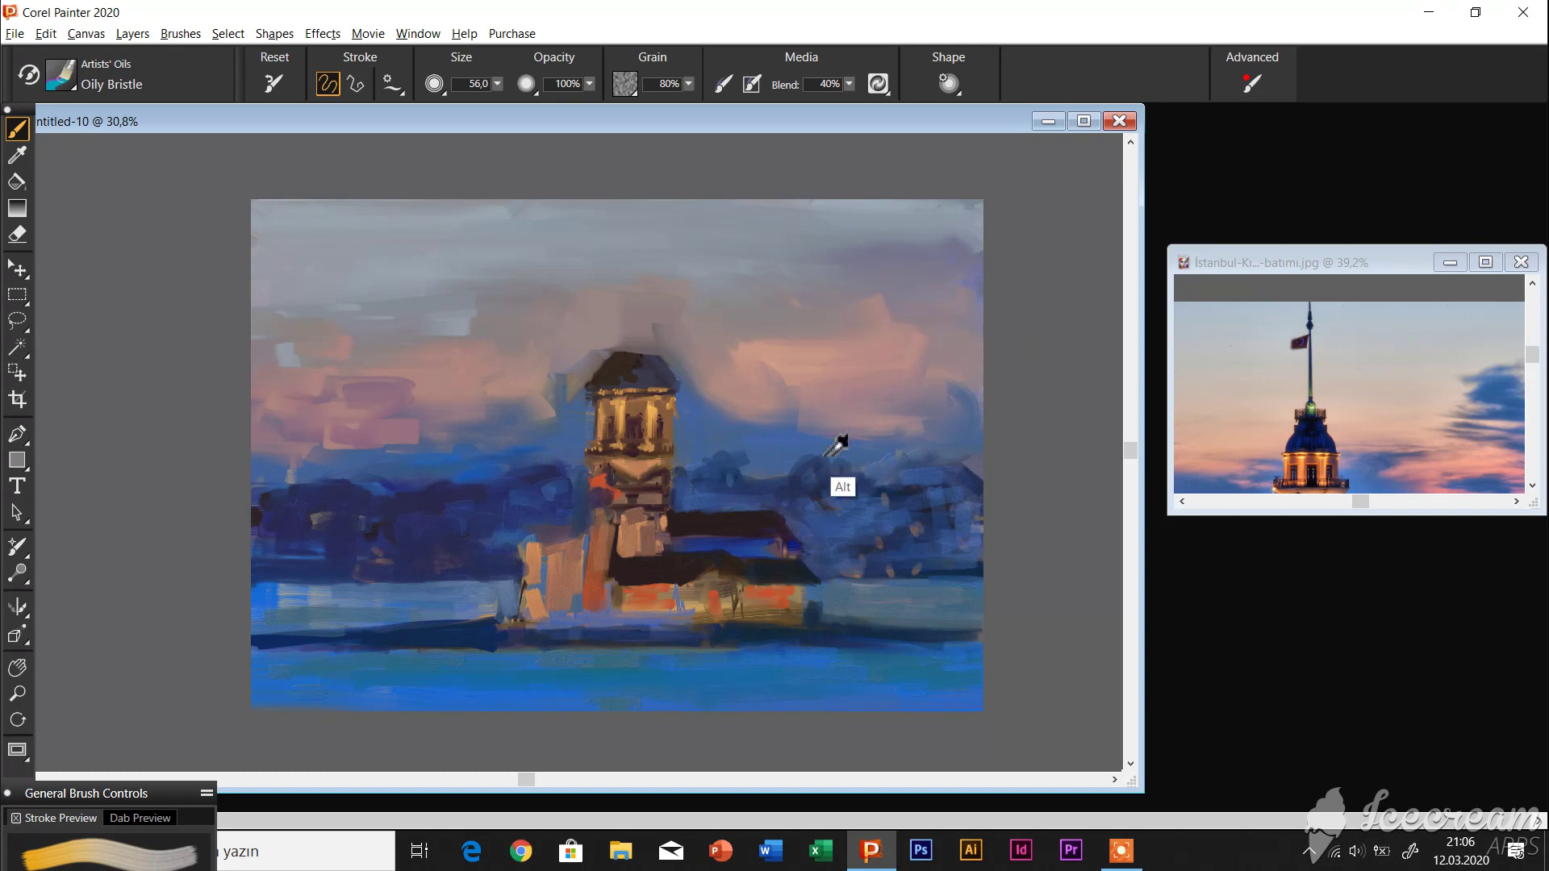
Sample dark navy and paint navy and bluish-grey cloud bands into the right sky
alt+click(864, 563)
drag(904, 310, 972, 318)
drag(972, 347, 899, 368)
mouse_move(888, 428)
mouse_down()
mouse_move(730, 419)
mouse_move(952, 427)
mouse_up()
drag(904, 380, 976, 355)
mouse_move(831, 323)
mouse_down()
mouse_move(968, 286)
mouse_move(980, 379)
mouse_up()
drag(912, 339, 803, 339)
mouse_move(888, 415)
mouse_down()
mouse_move(839, 416)
mouse_move(911, 436)
mouse_up()
Add navy to the mid-right sky, grey over the blue tops, and pink and peach strokes
alt+click(356, 585)
drag(714, 410, 763, 409)
alt+click(474, 268)
mouse_move(839, 290)
mouse_down()
mouse_move(960, 258)
mouse_move(981, 210)
mouse_move(831, 238)
mouse_move(969, 238)
mouse_up()
mouse_move(863, 262)
mouse_down()
mouse_move(795, 298)
mouse_move(797, 334)
mouse_move(839, 290)
mouse_up()
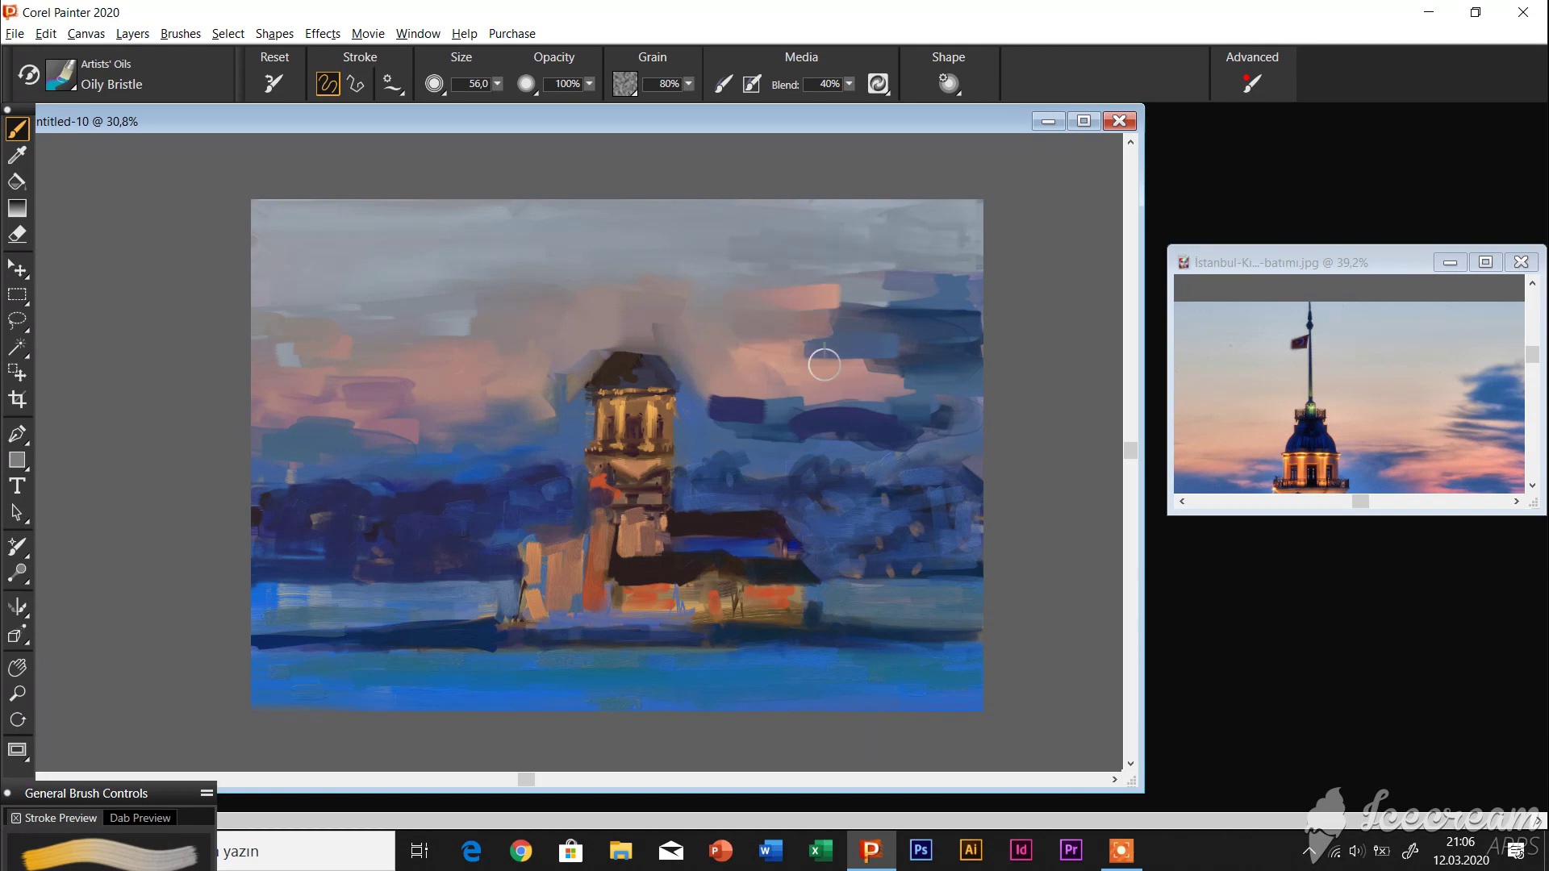
drag(778, 375, 855, 339)
drag(783, 298, 956, 274)
drag(787, 262, 714, 298)
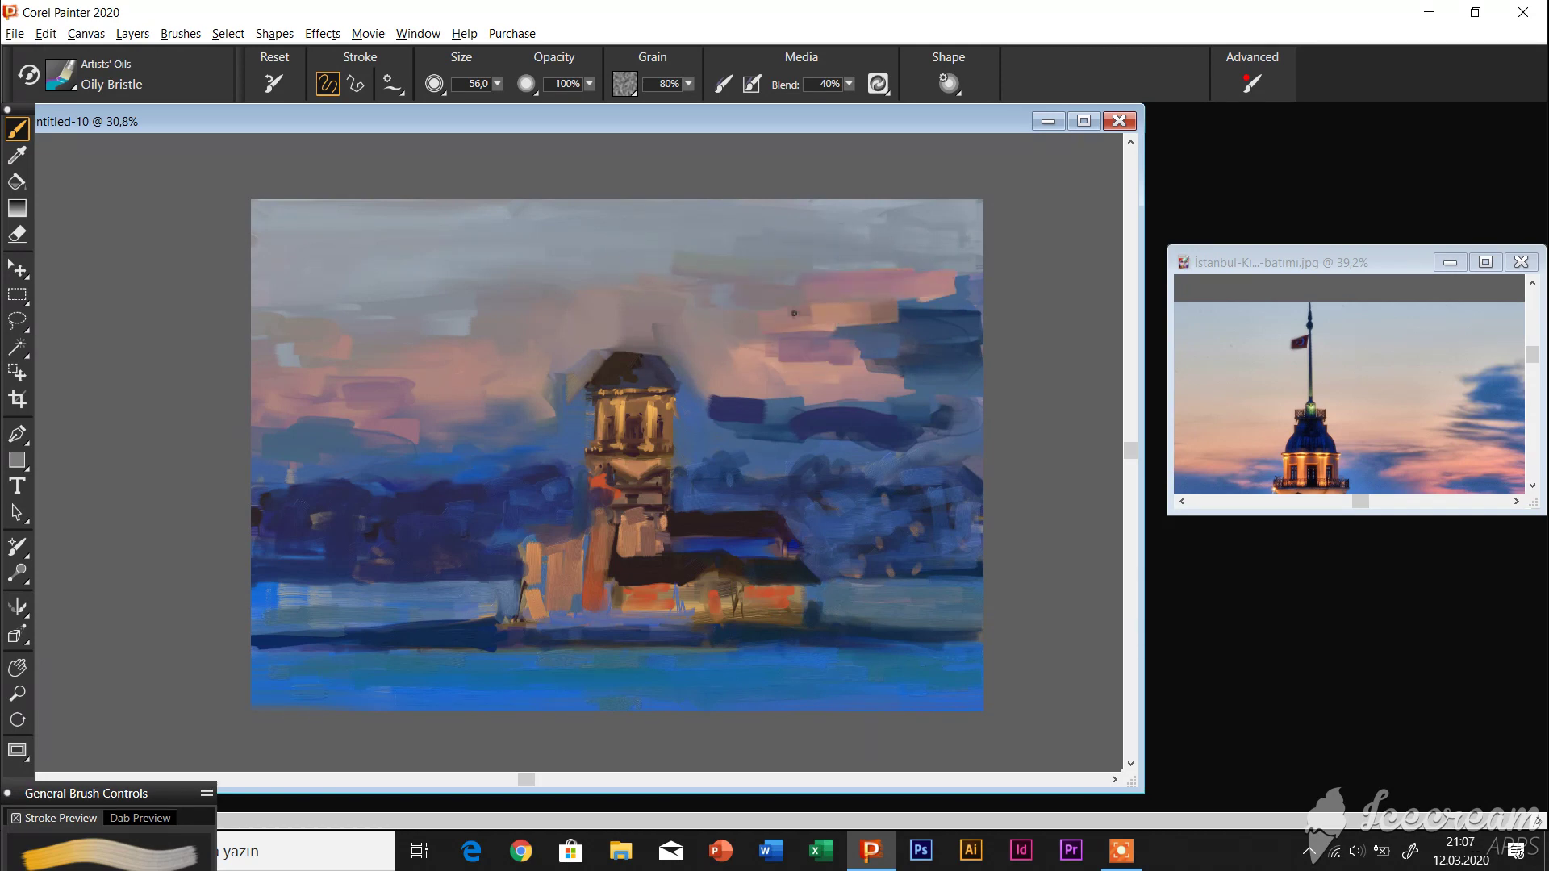
With the Dry Palette Knife, smear the right-hand clouds together and the pink through the left sky
key(b)
mouse_move(911, 291)
mouse_down()
mouse_move(815, 268)
mouse_move(806, 355)
mouse_up()
mouse_move(968, 274)
mouse_down()
mouse_move(807, 331)
mouse_move(856, 416)
mouse_move(952, 440)
mouse_move(737, 409)
mouse_move(855, 363)
mouse_up()
drag(1532, 355, 1546, 387)
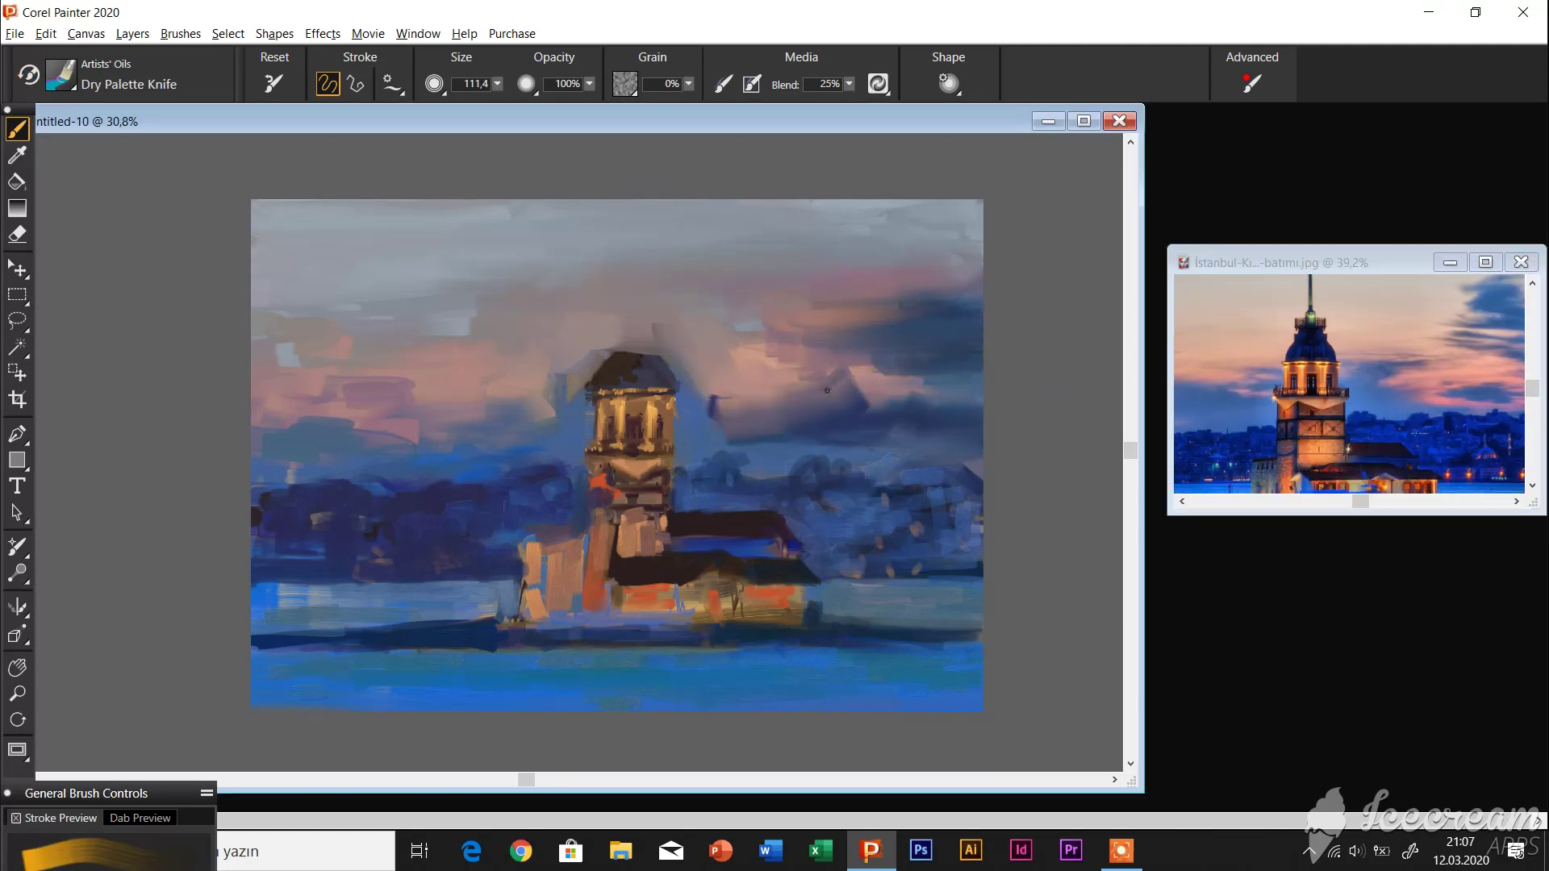
mouse_move(408, 380)
mouse_down()
mouse_move(339, 395)
mouse_move(313, 423)
mouse_up()
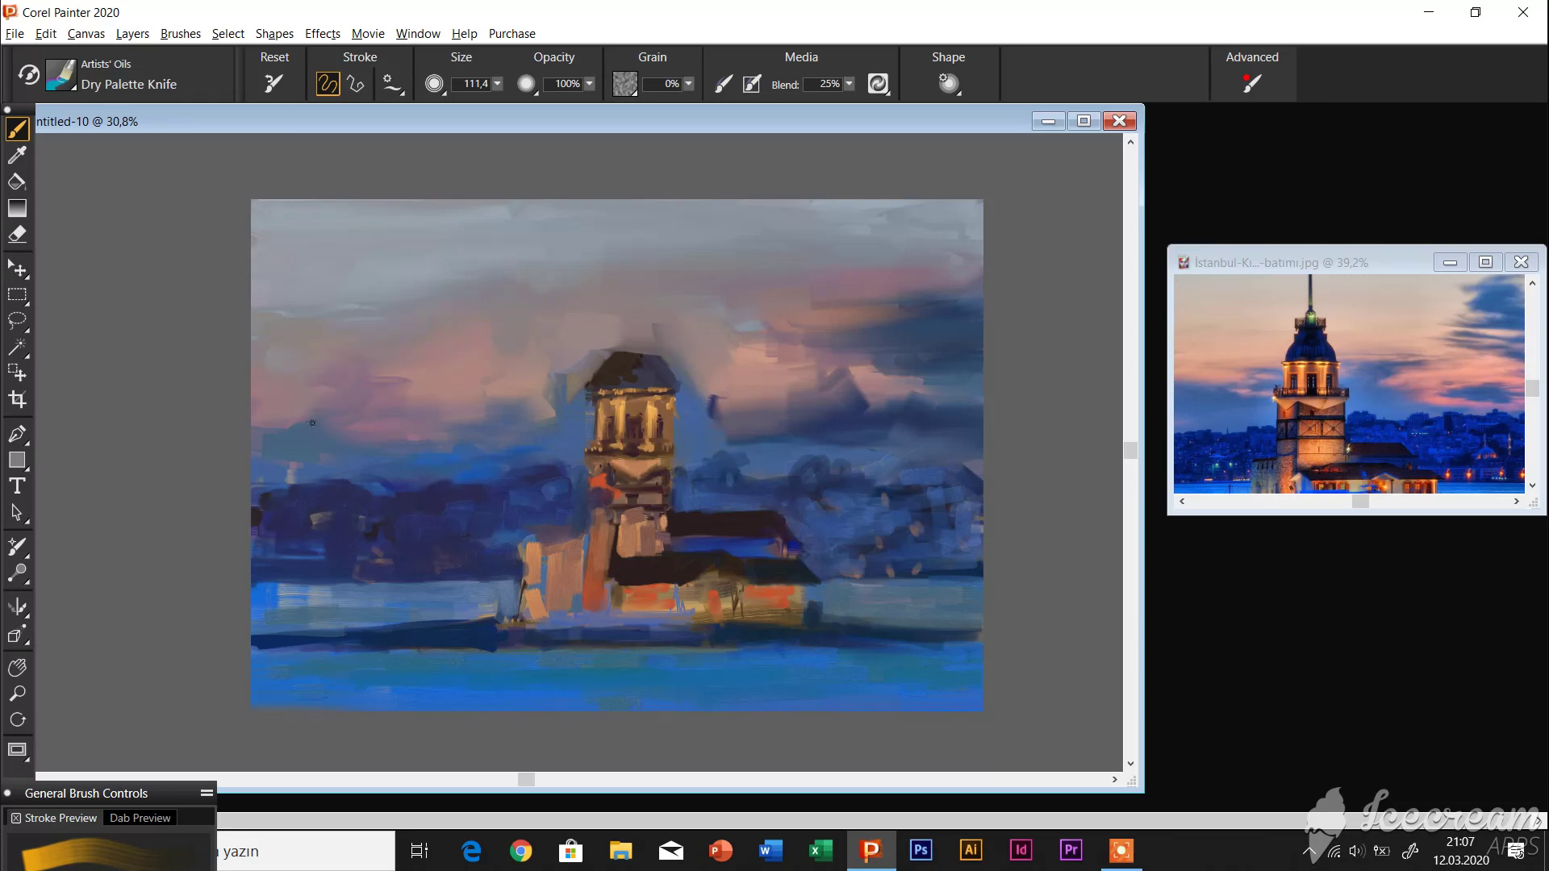
Return to Oily Bristle, add light strokes to the right sky, and set opacity 100%, size 8.5
click(28, 75)
mouse_move(788, 374)
mouse_down()
mouse_move(865, 433)
mouse_move(802, 379)
mouse_move(928, 331)
mouse_move(888, 266)
mouse_move(791, 266)
mouse_up()
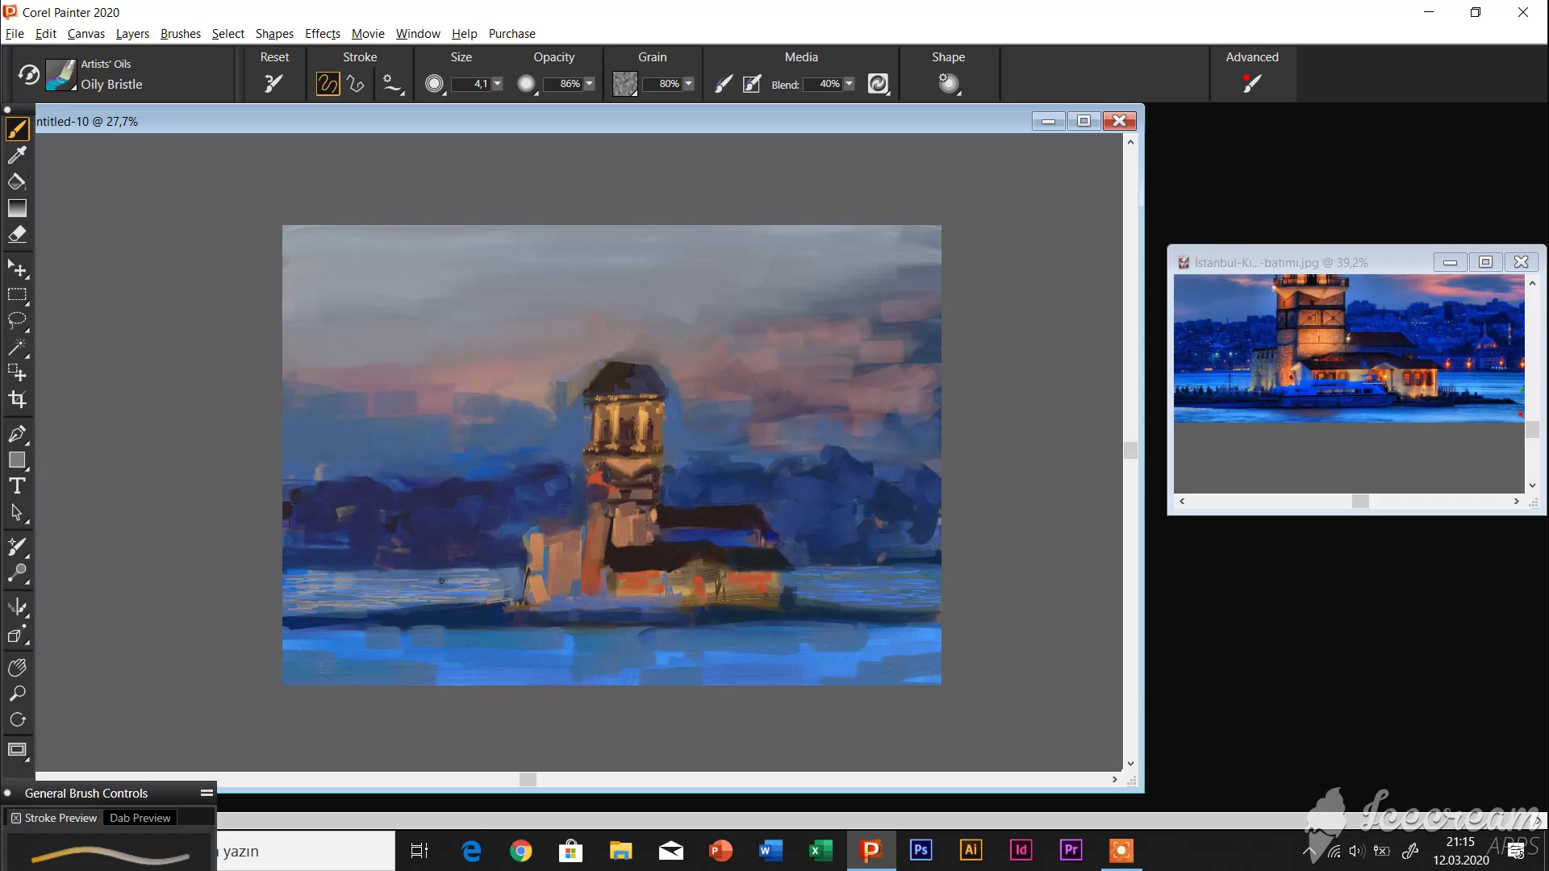
drag(589, 83, 669, 100)
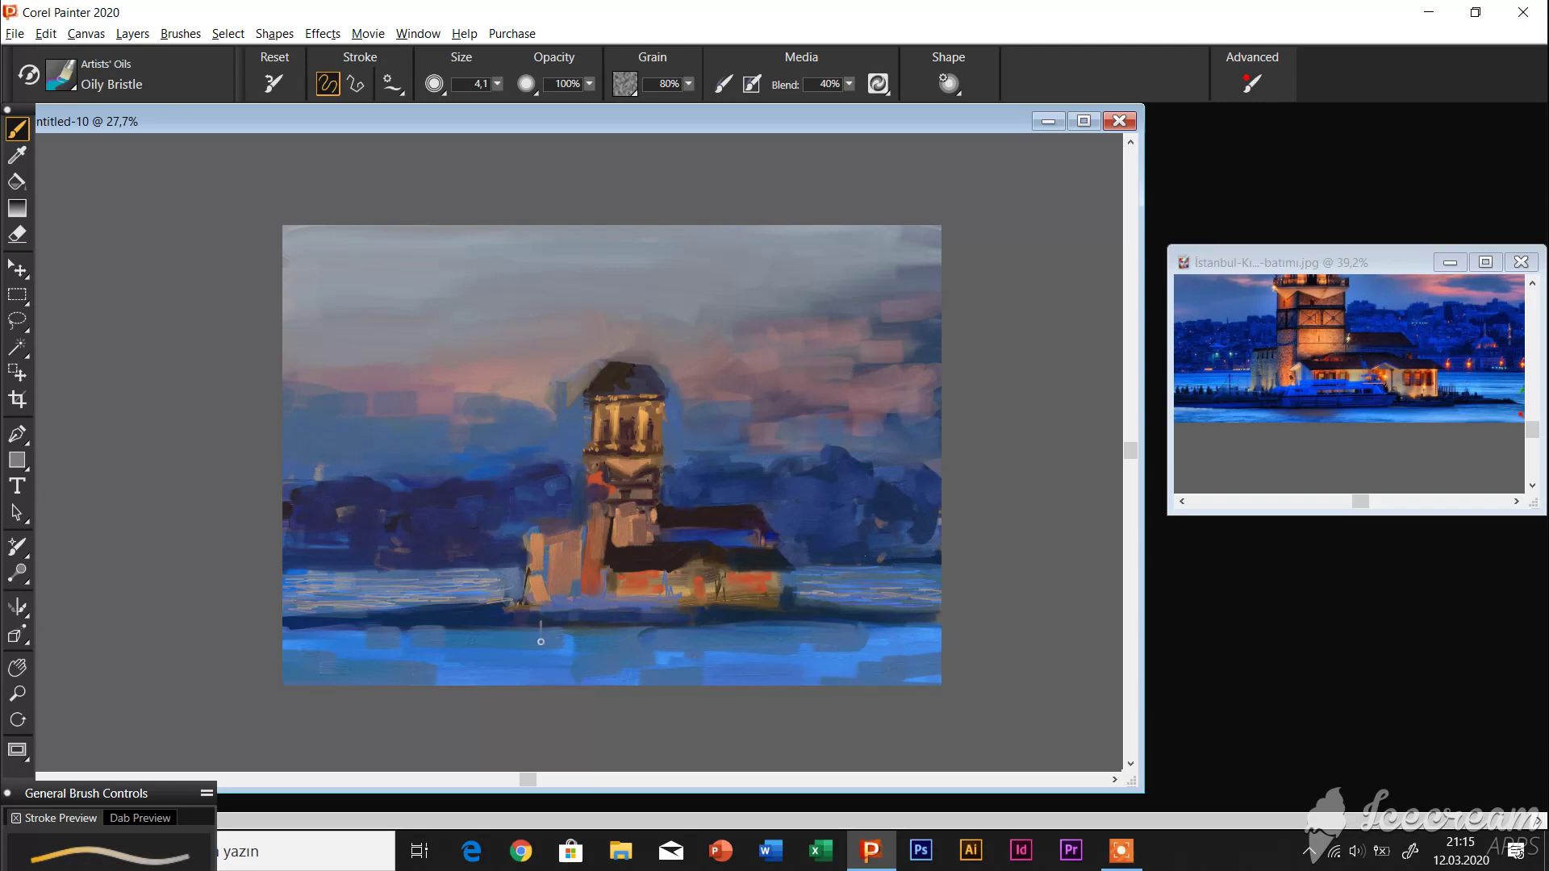
drag(498, 84, 516, 101)
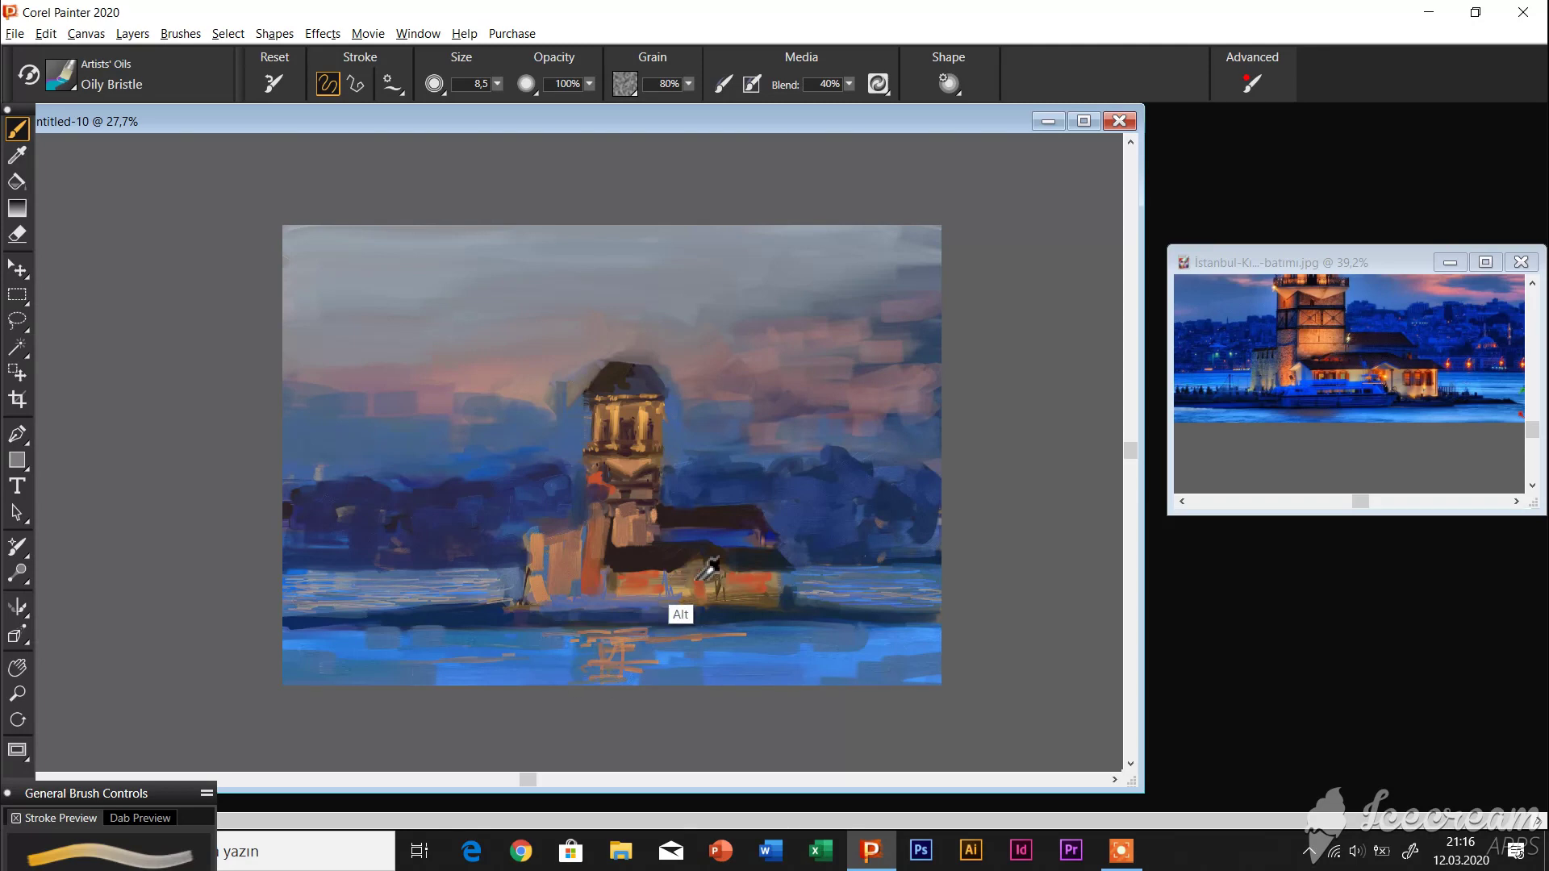
Paint the lights' orange reflection in the water and short blue-grey strokes on the building fronts
drag(649, 650, 583, 650)
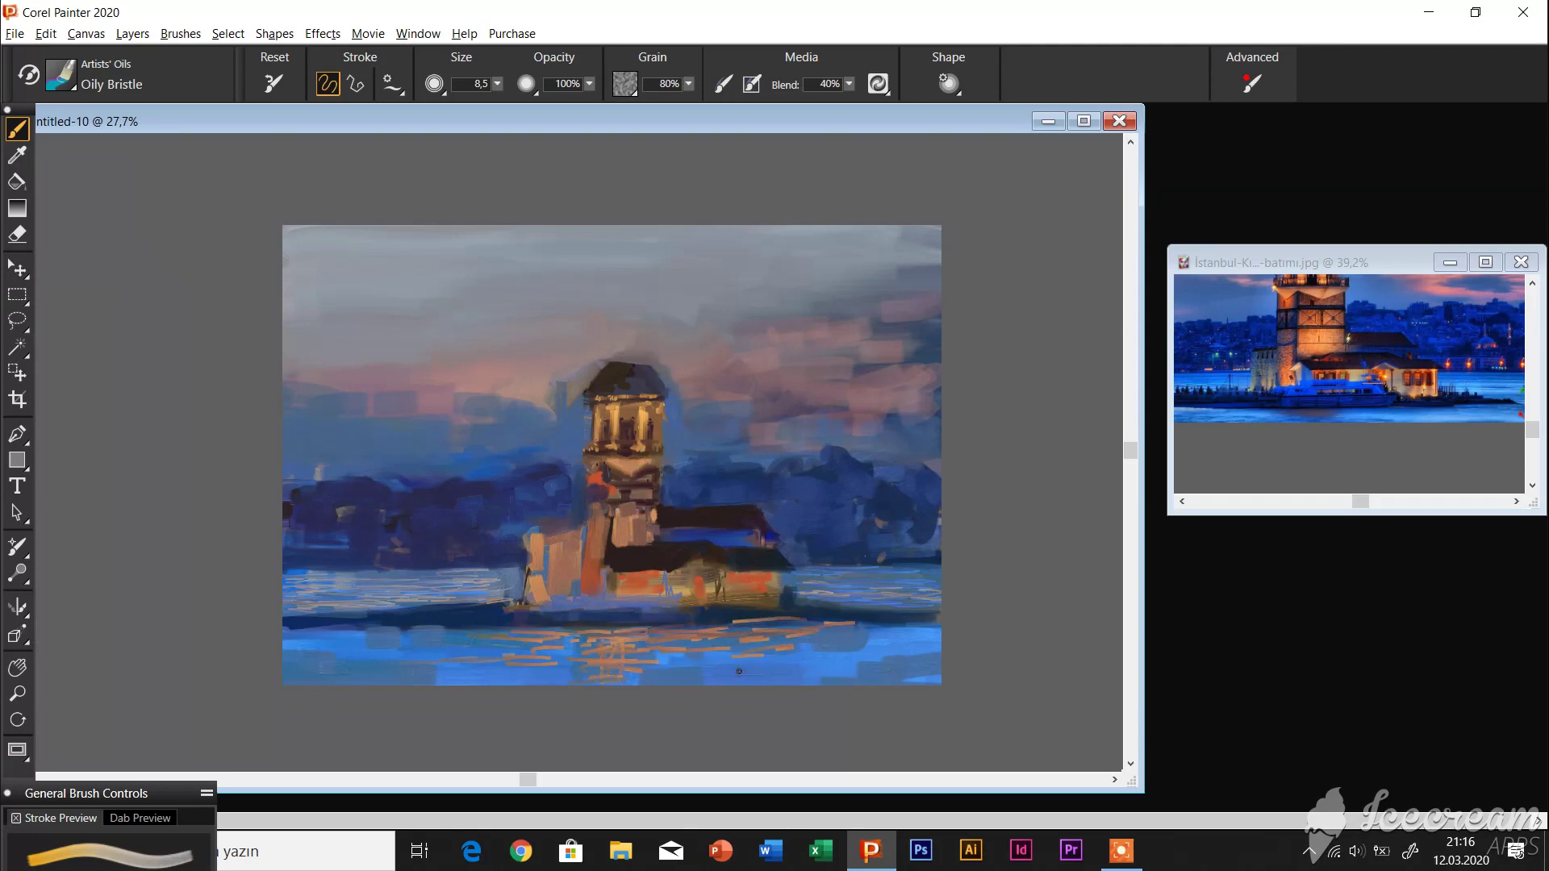
drag(610, 586, 610, 605)
drag(652, 555, 652, 577)
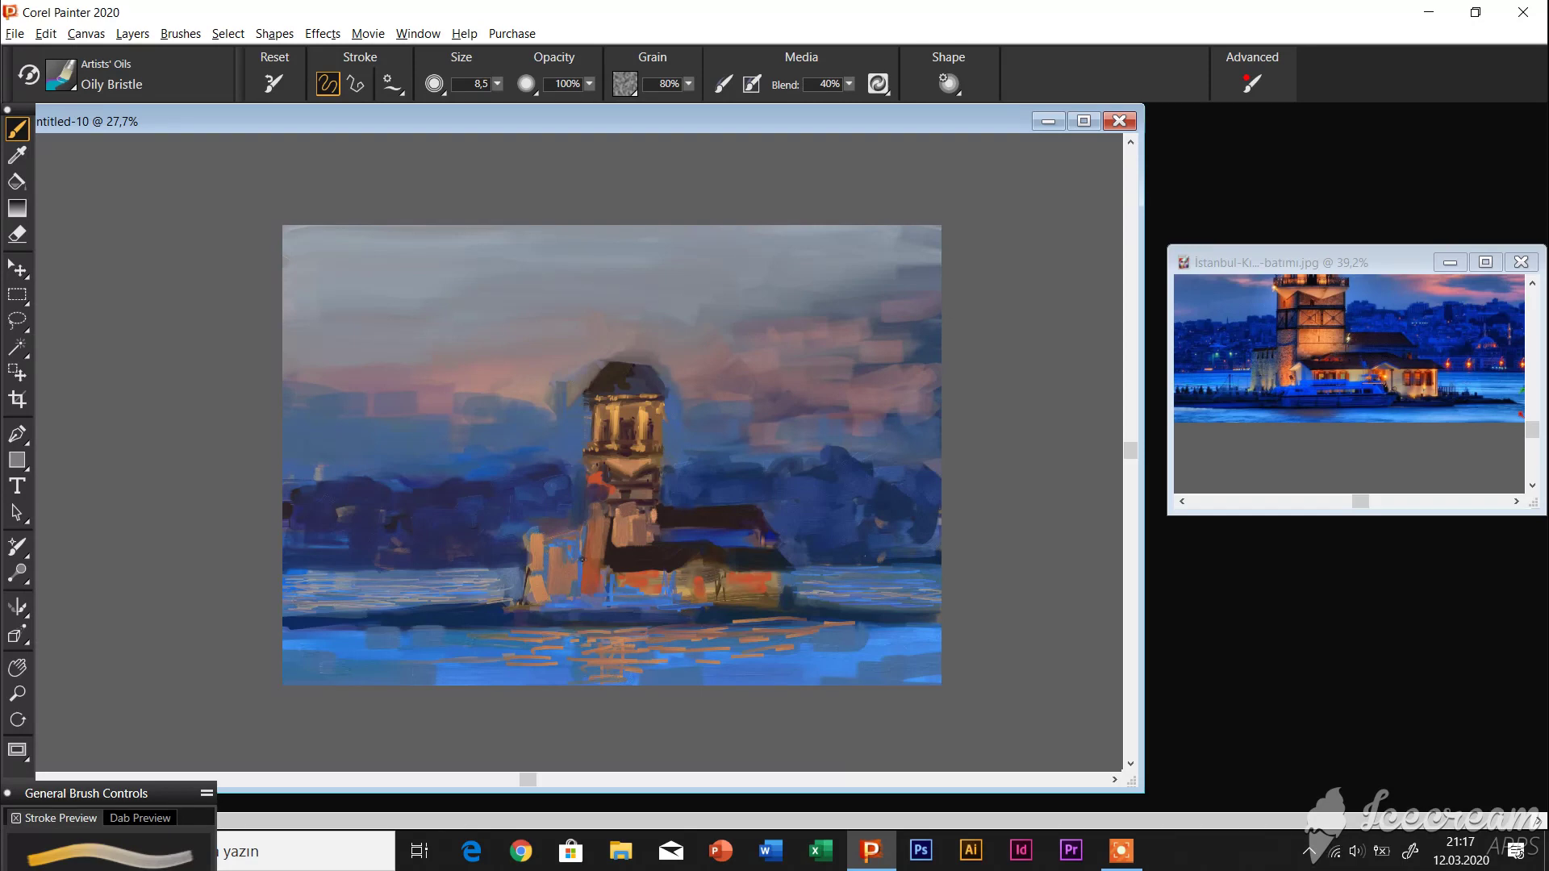
drag(587, 557, 555, 576)
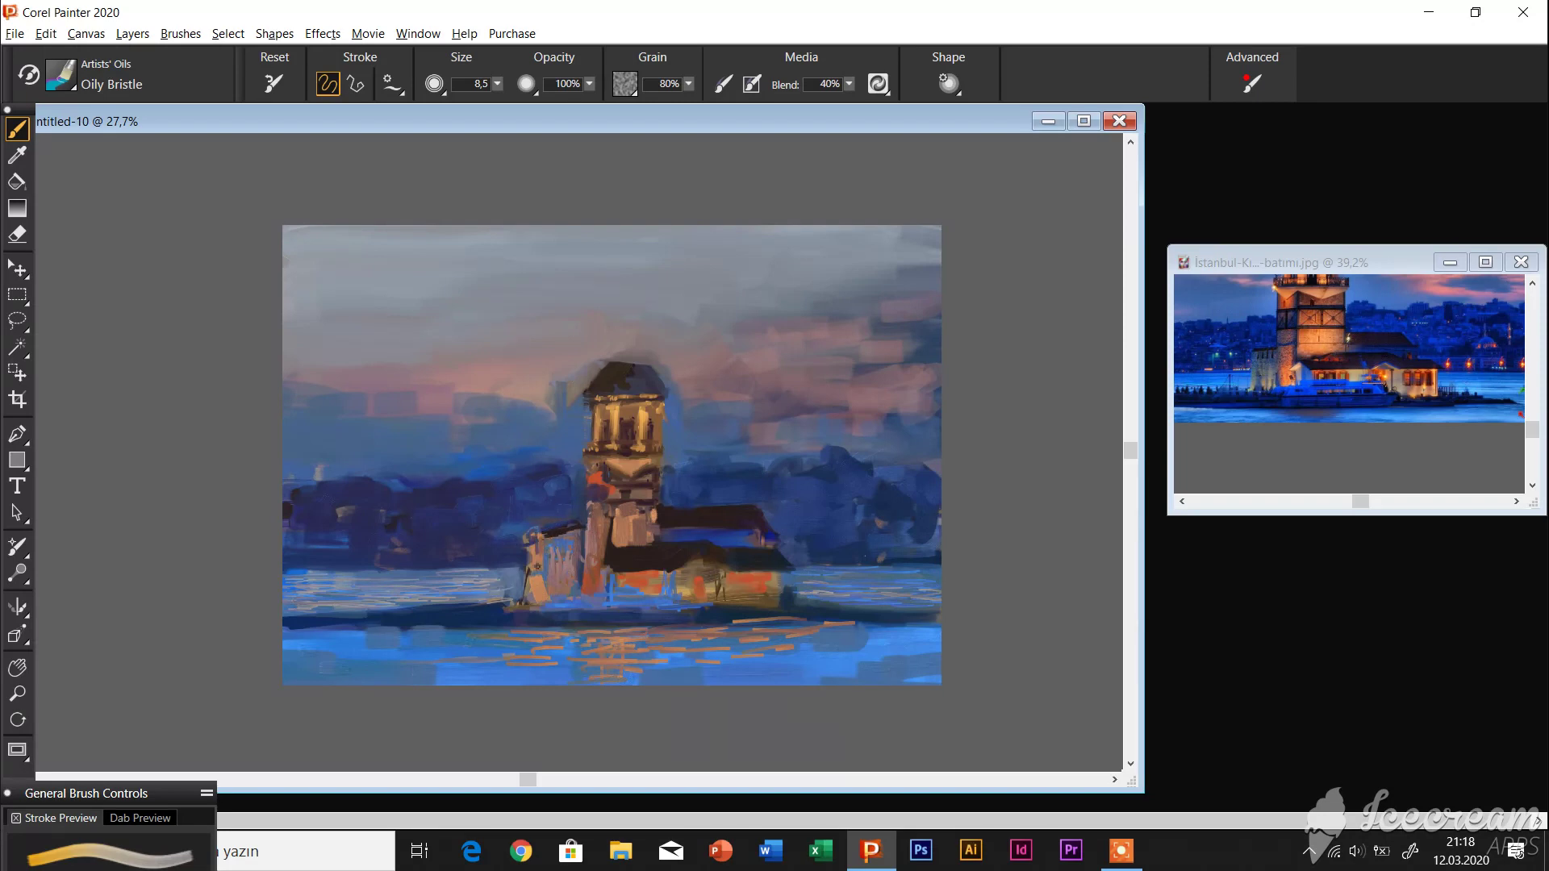
drag(497, 83, 498, 92)
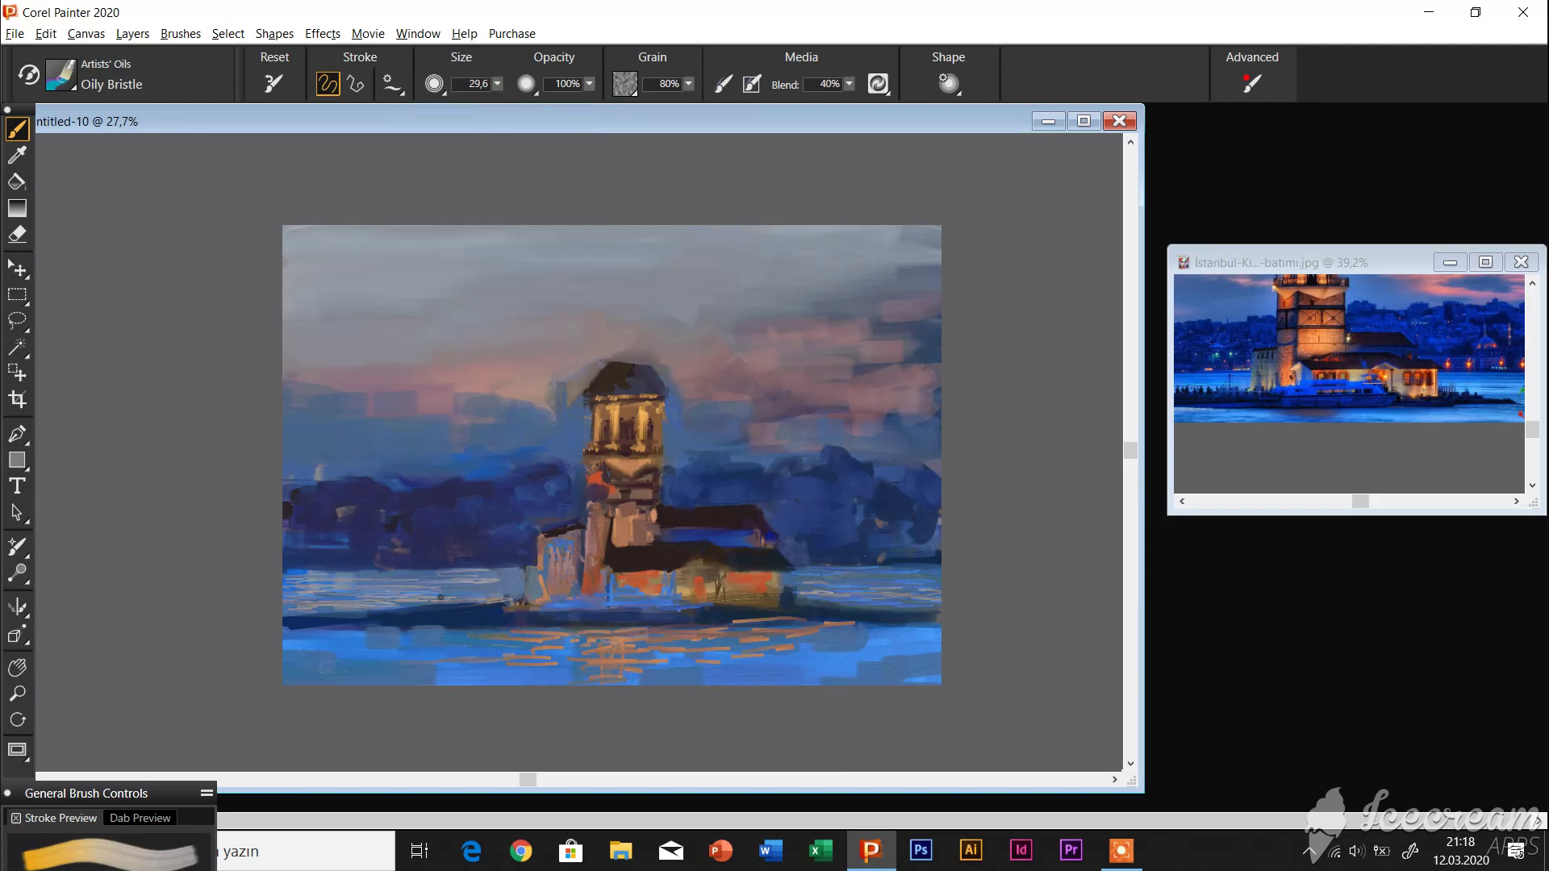
At a larger brush size, paint dark and blue-grey horizontal streaks across the lower water
drag(497, 83, 460, 592)
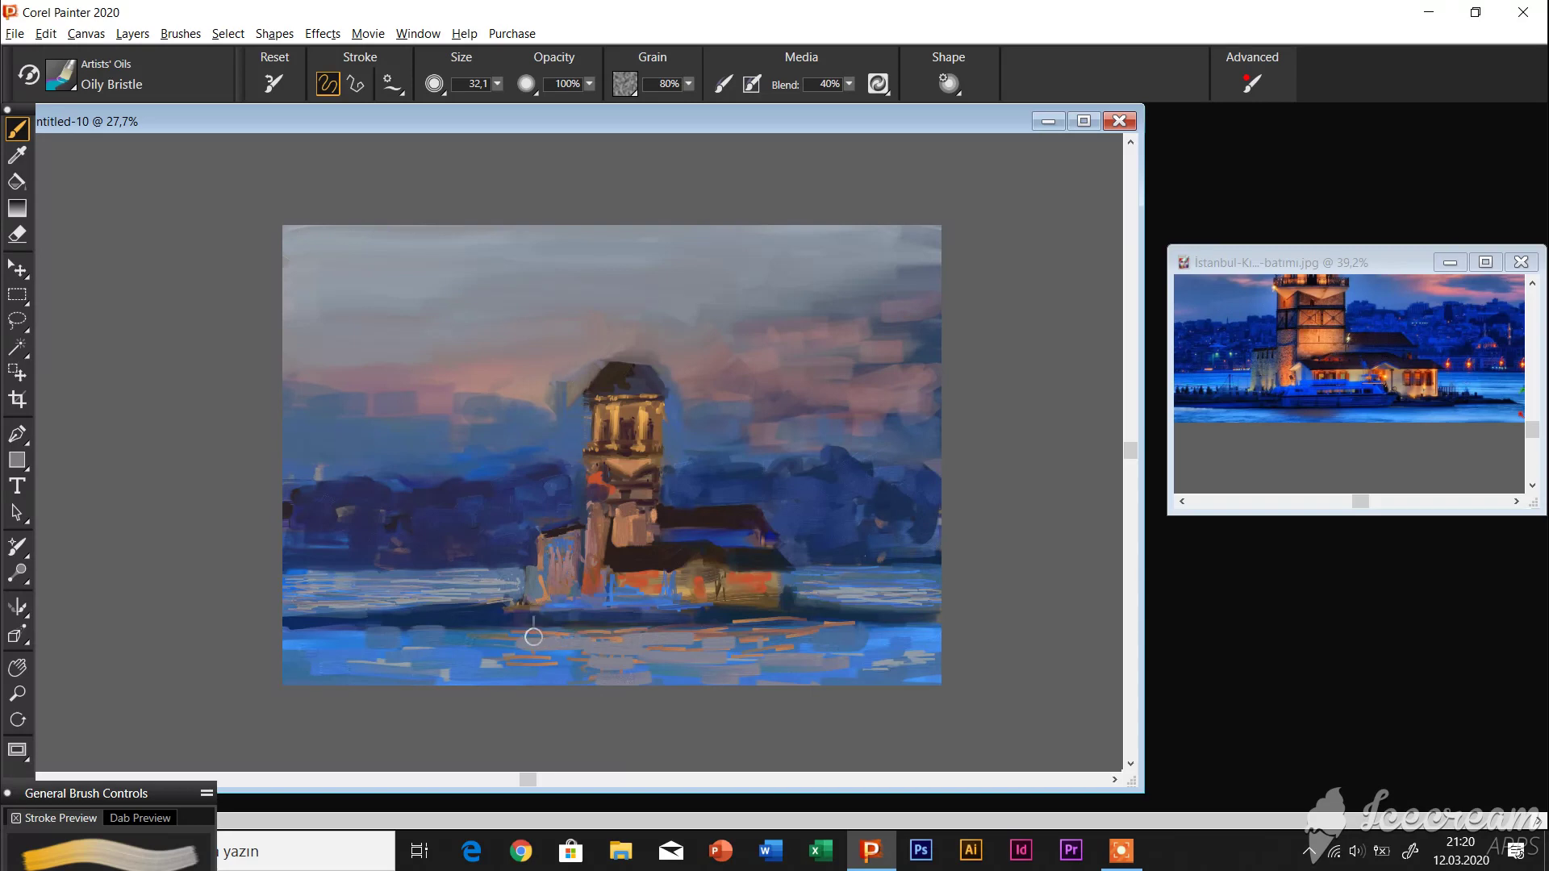
drag(481, 636, 293, 639)
drag(897, 632, 685, 639)
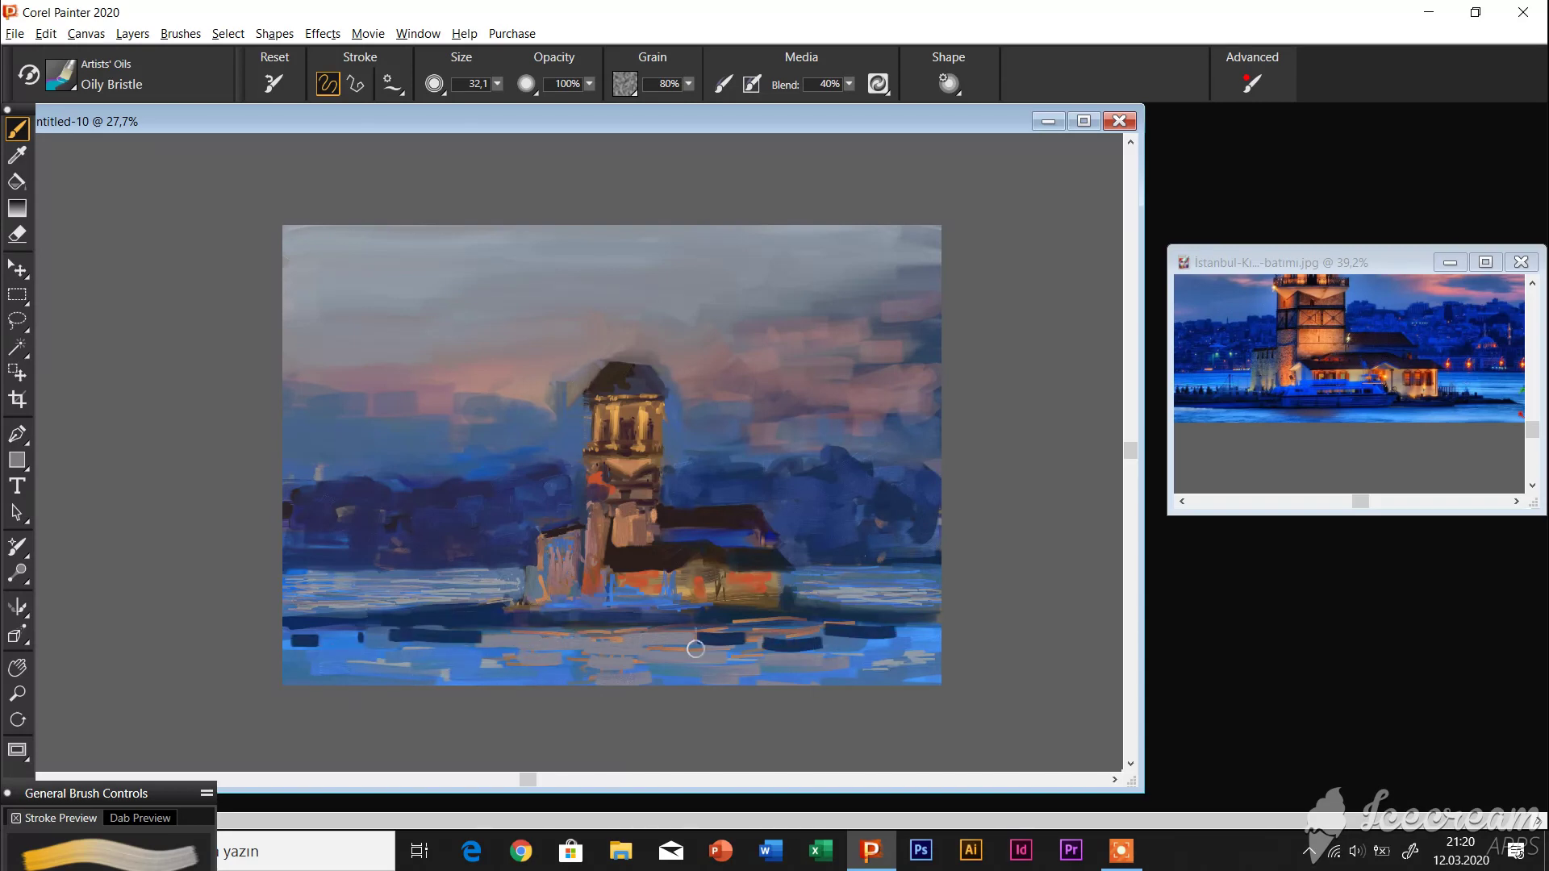
mouse_move(386, 643)
mouse_down()
mouse_move(277, 648)
mouse_move(543, 646)
mouse_move(569, 678)
mouse_up()
drag(902, 633, 693, 657)
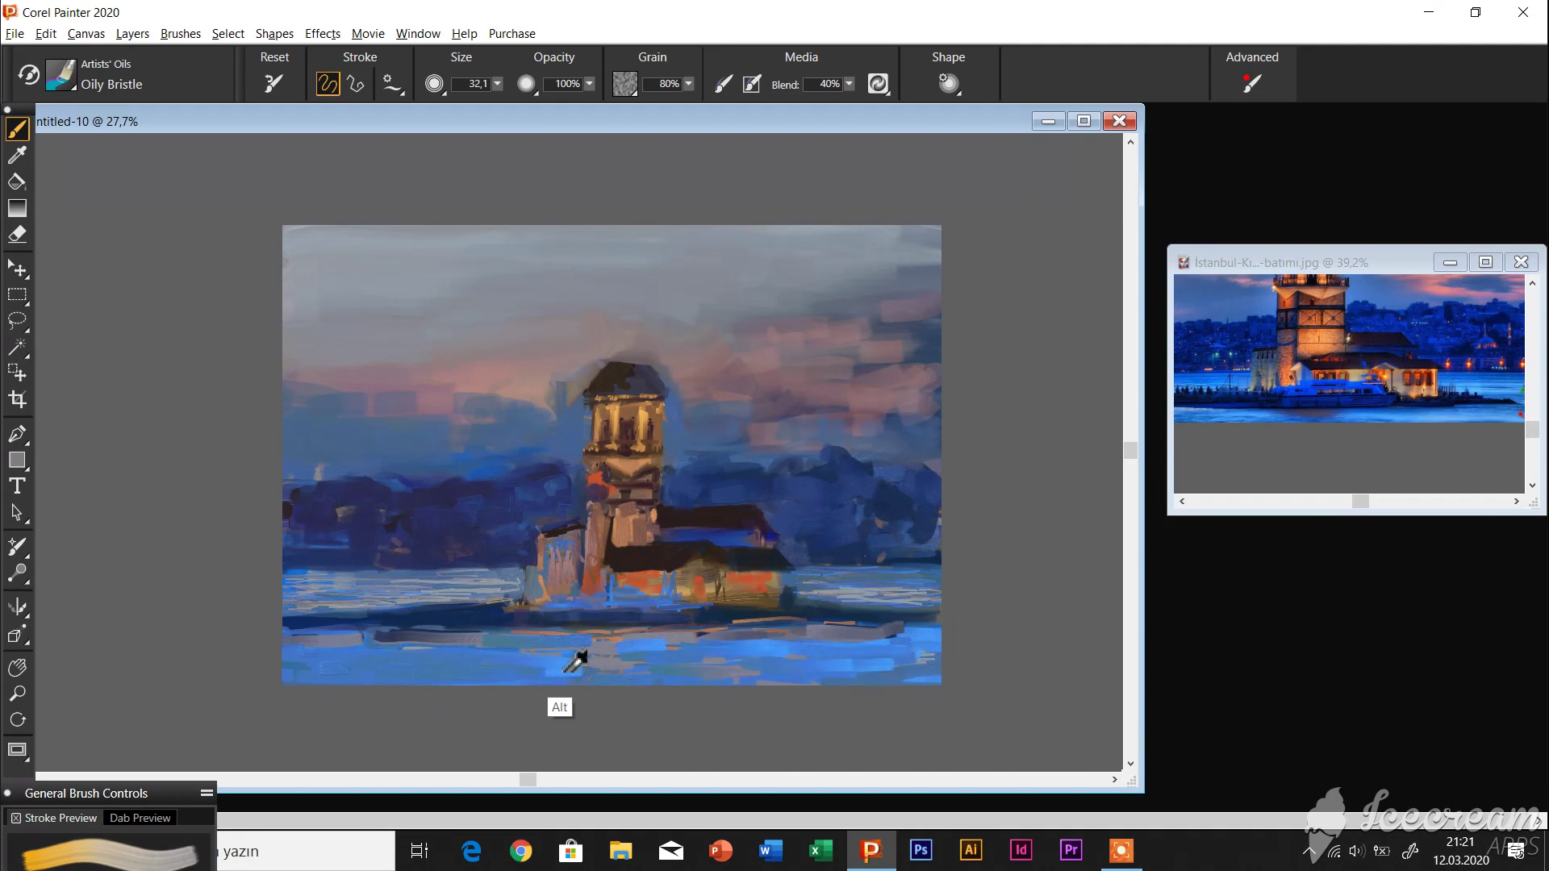
mouse_move(322, 674)
mouse_down()
mouse_move(416, 640)
mouse_move(314, 660)
mouse_move(920, 678)
mouse_move(940, 637)
mouse_move(677, 668)
mouse_up()
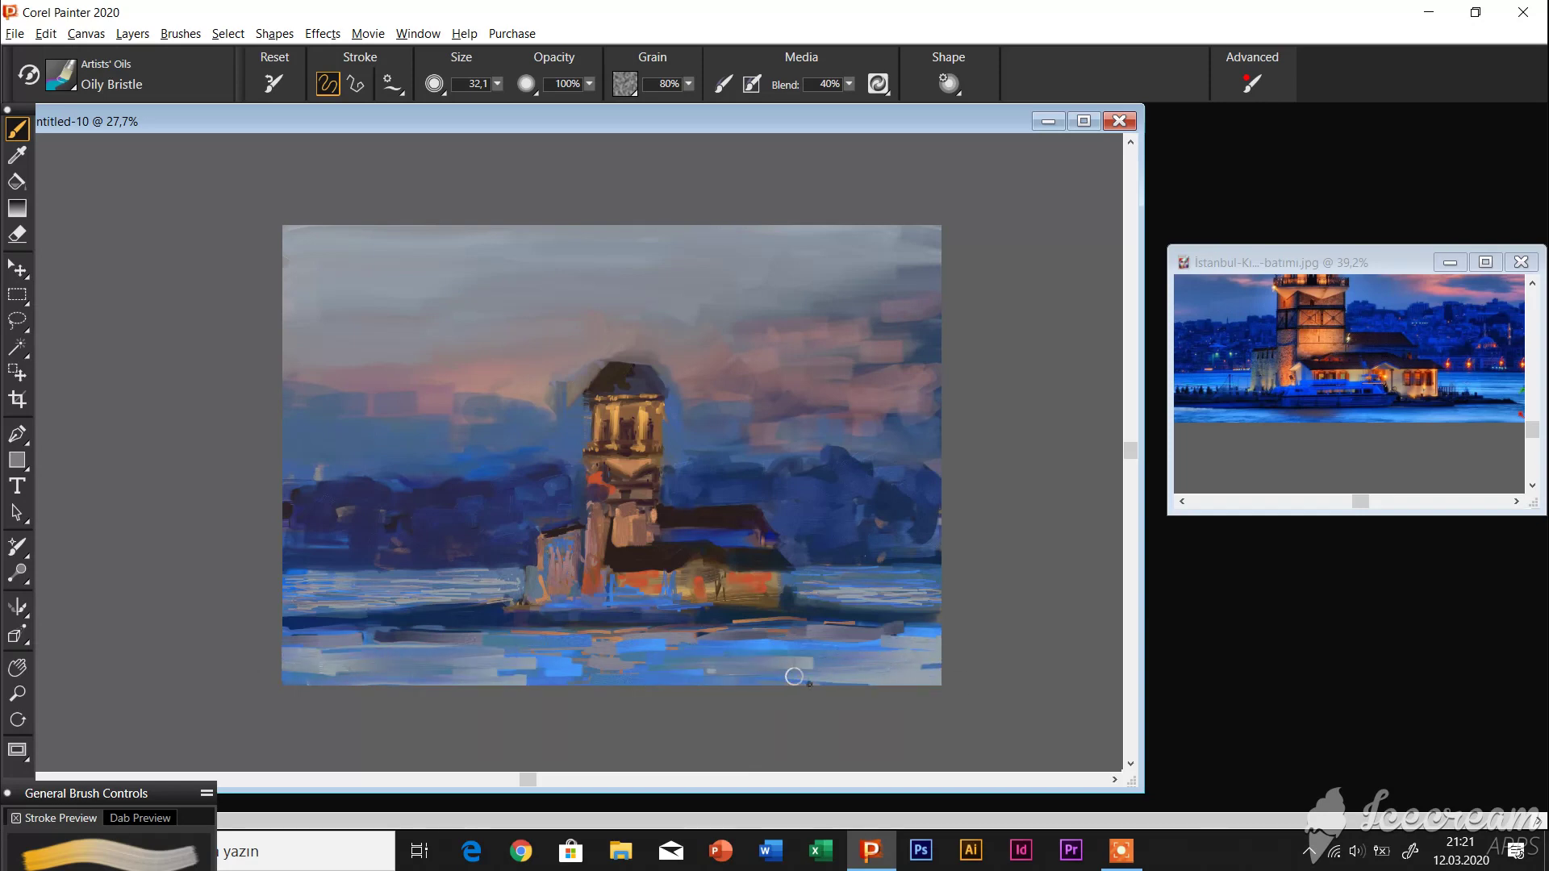
Darken the bottom-right water edge, repaint the bottom band blue, then add a thin light-blue line at size 4.8
drag(848, 678, 938, 692)
mouse_move(487, 672)
mouse_down()
mouse_move(339, 669)
mouse_move(829, 663)
mouse_up()
drag(616, 642, 789, 646)
drag(694, 649, 807, 641)
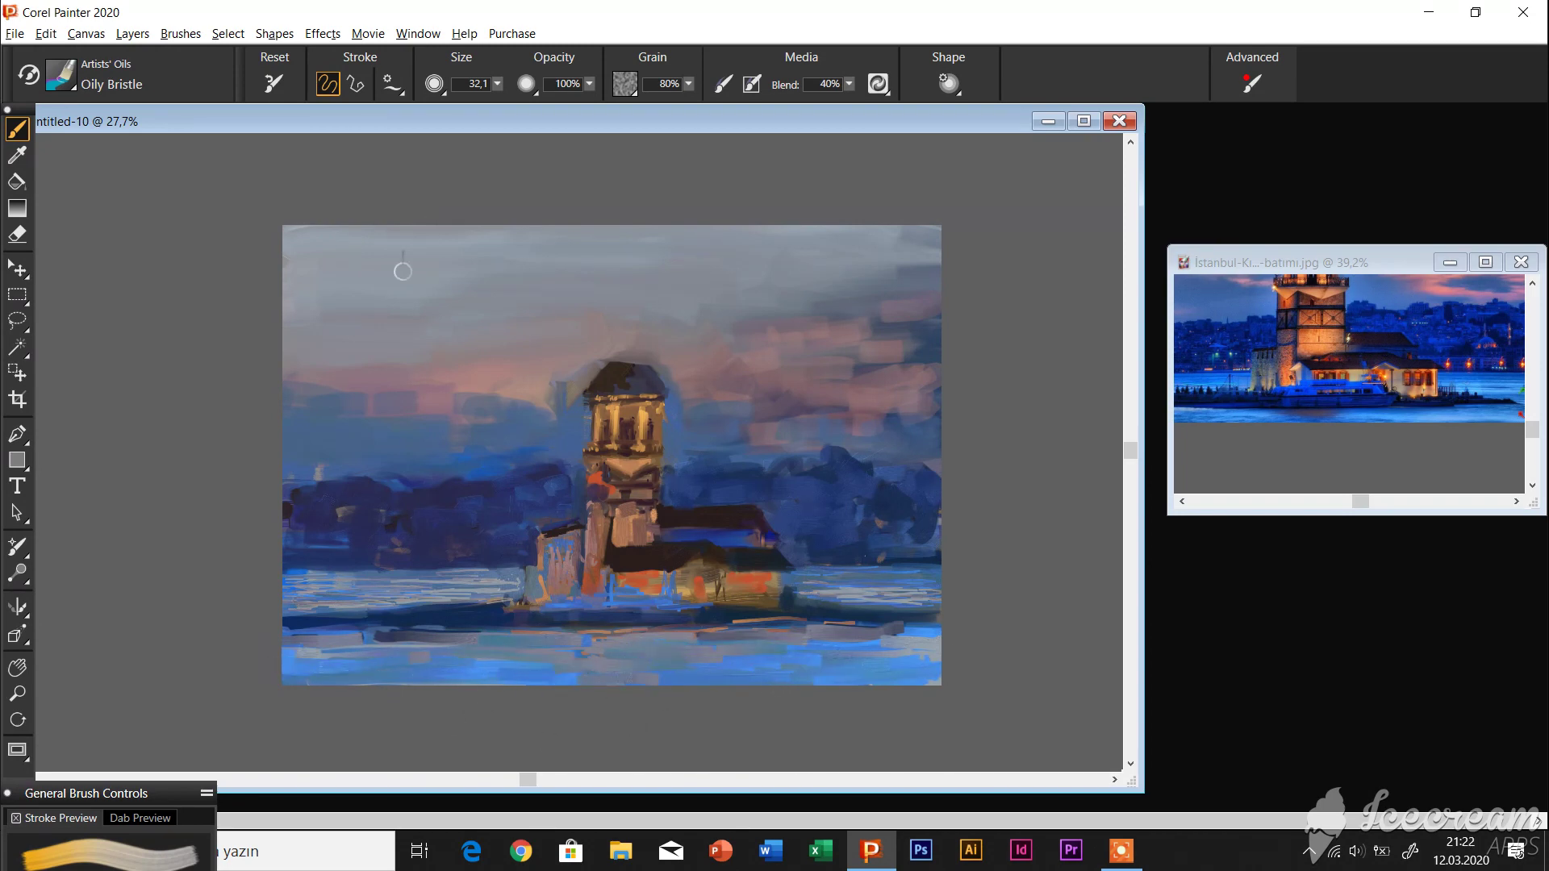
click(498, 84)
drag(484, 99, 436, 99)
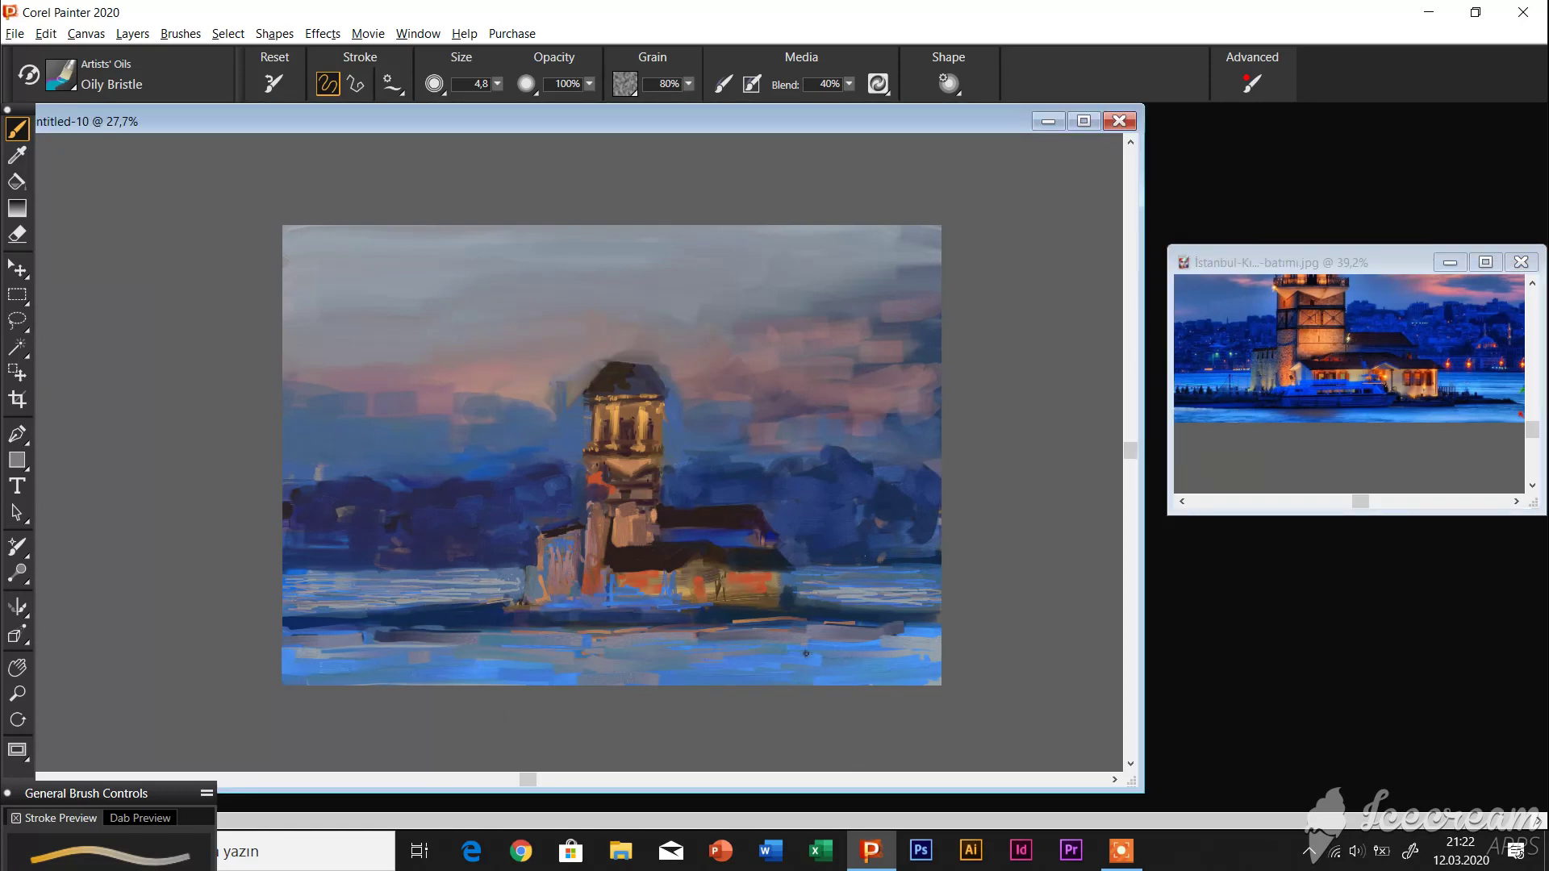
drag(782, 624, 661, 625)
At size 7.5, add thin dark lines and short dark strokes in the water, sampling colours
click(498, 83)
drag(452, 98, 464, 98)
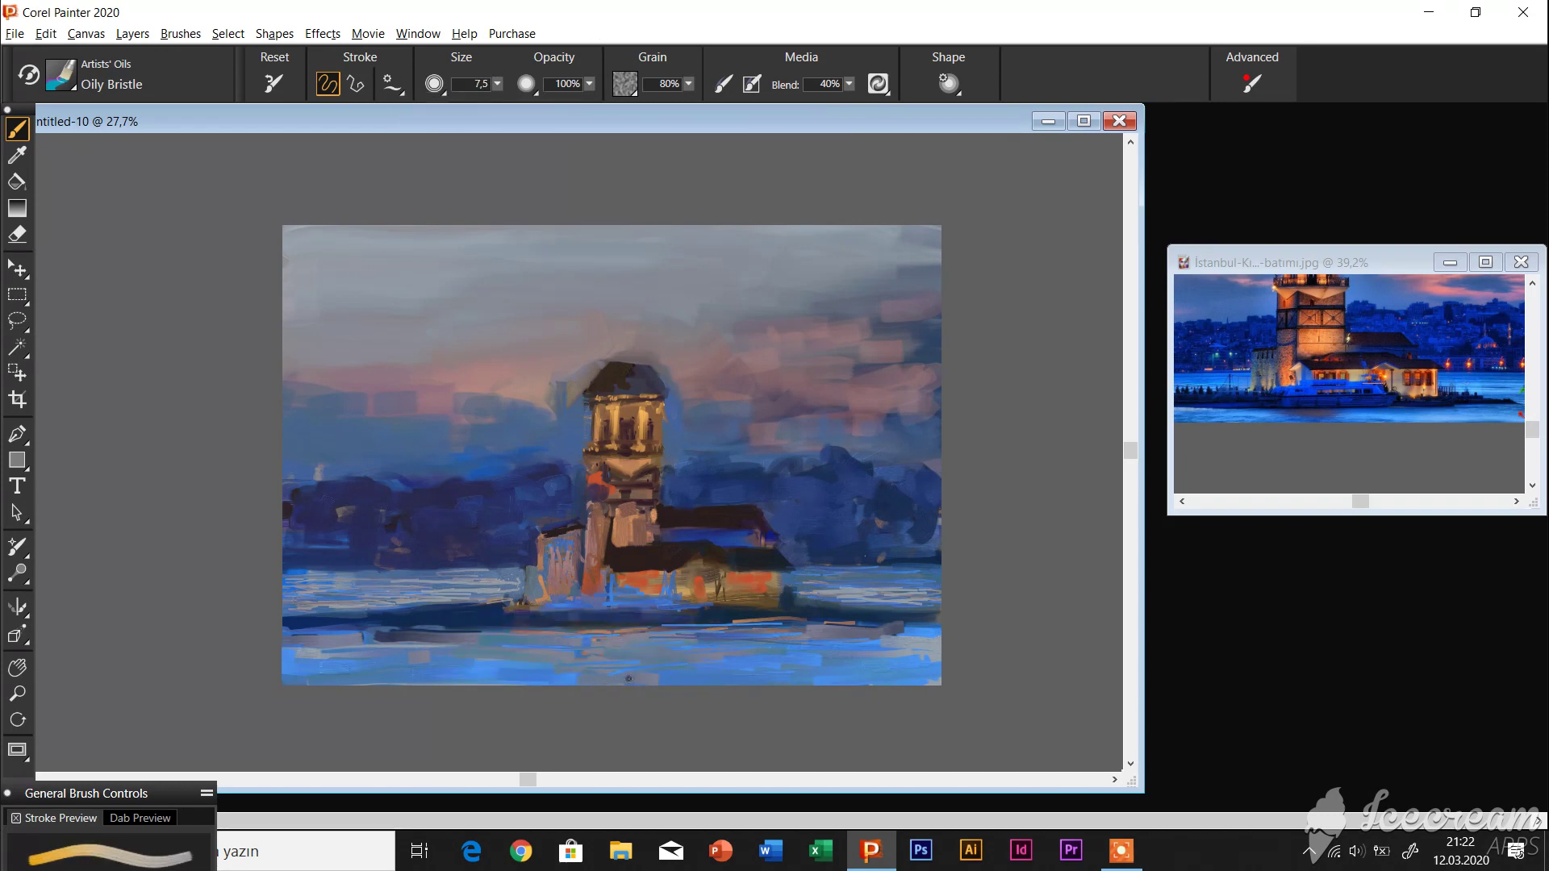
drag(642, 661, 562, 662)
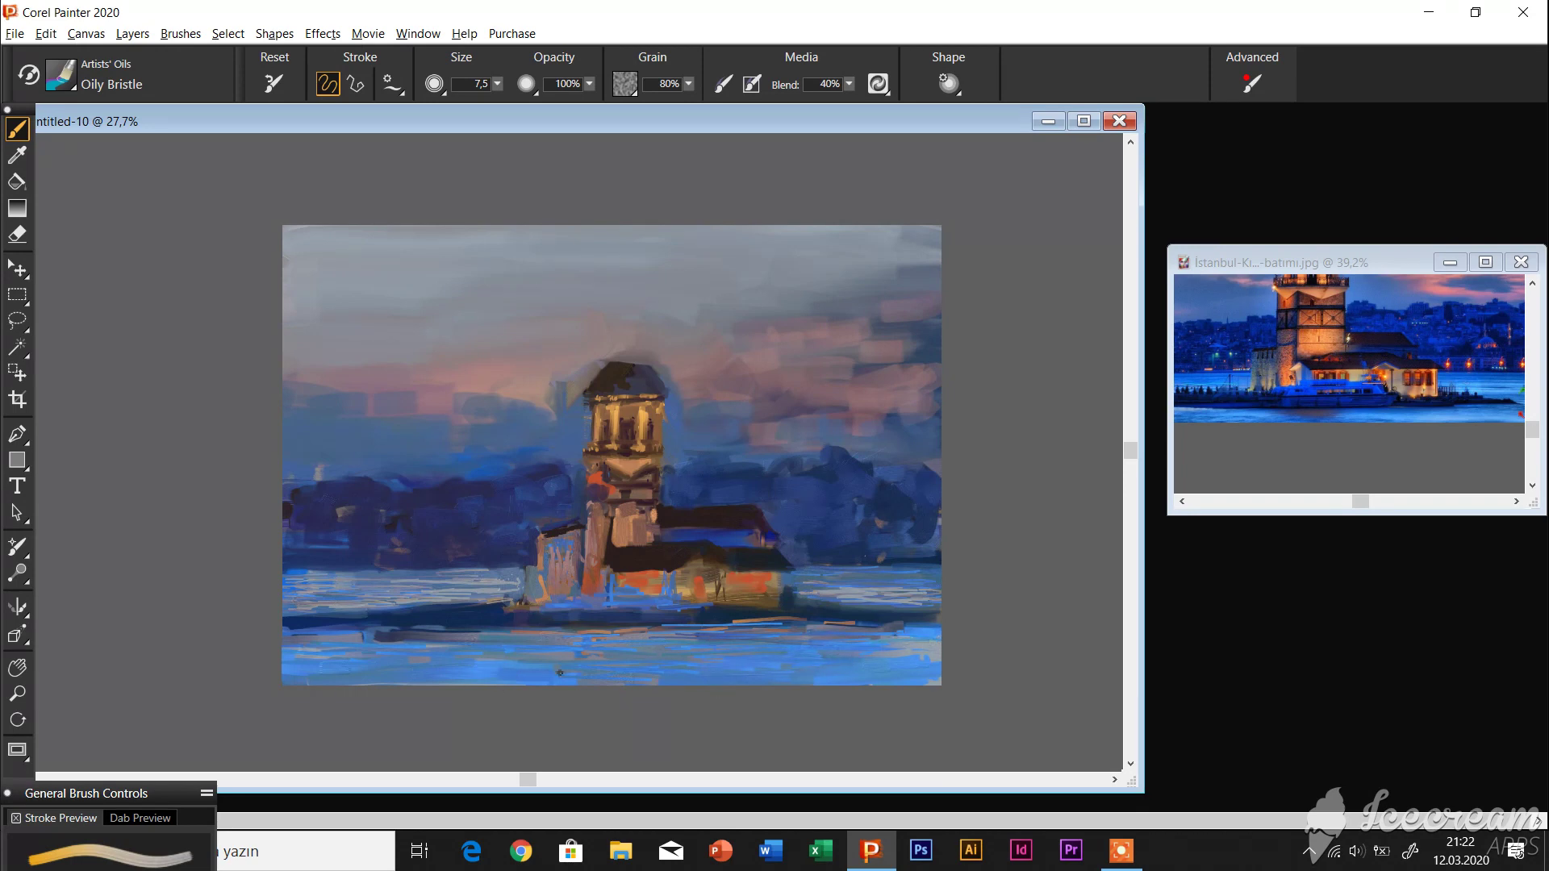
drag(361, 641, 312, 643)
mouse_move(940, 650)
mouse_down()
mouse_move(881, 653)
mouse_move(951, 632)
mouse_up()
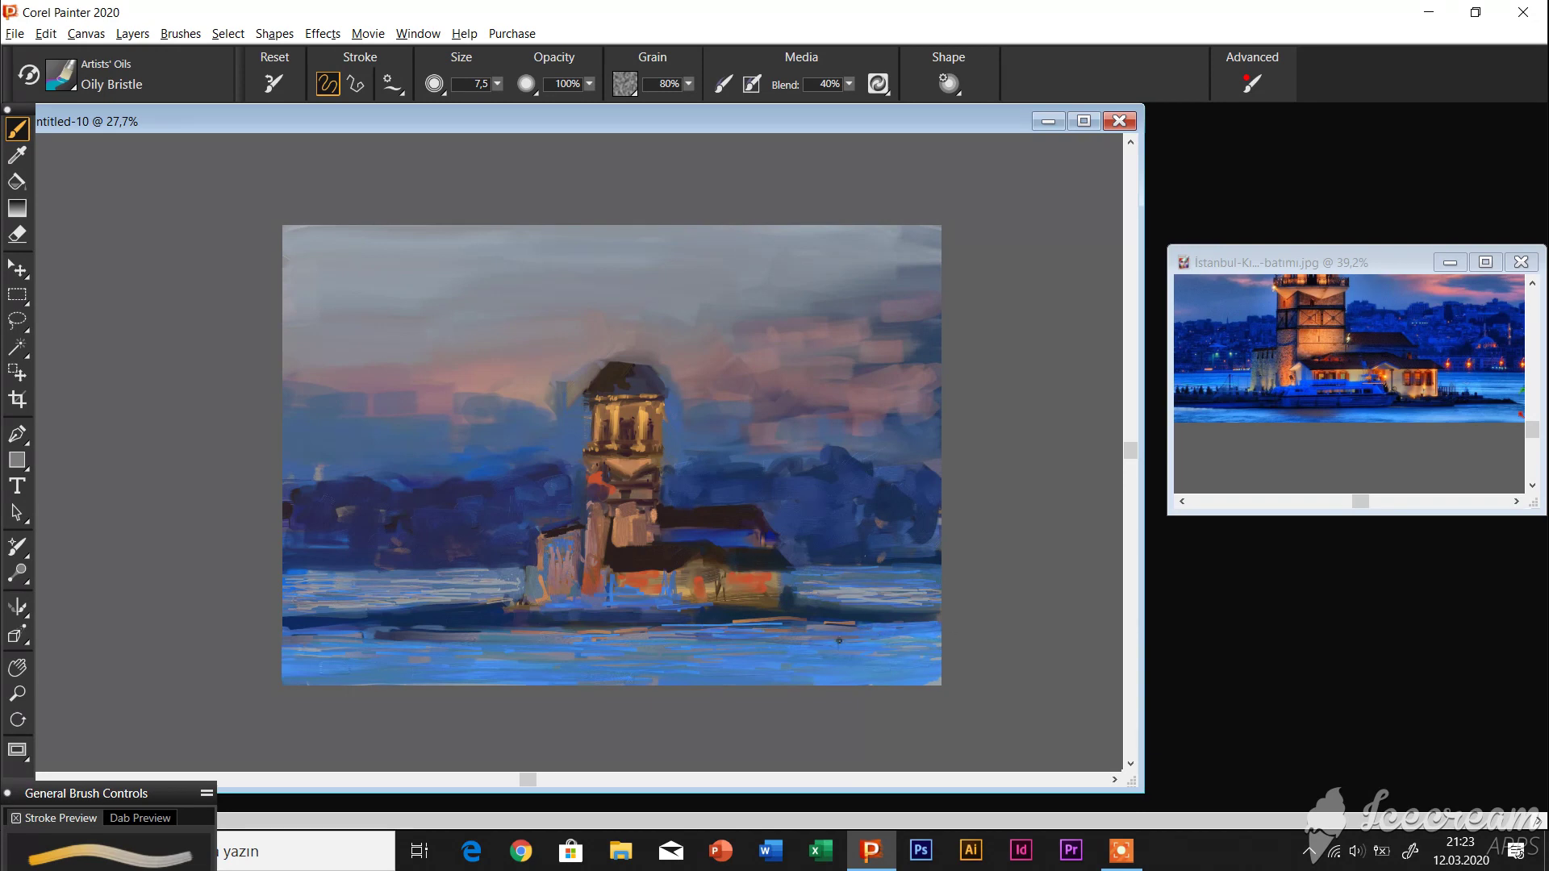
key(alt)
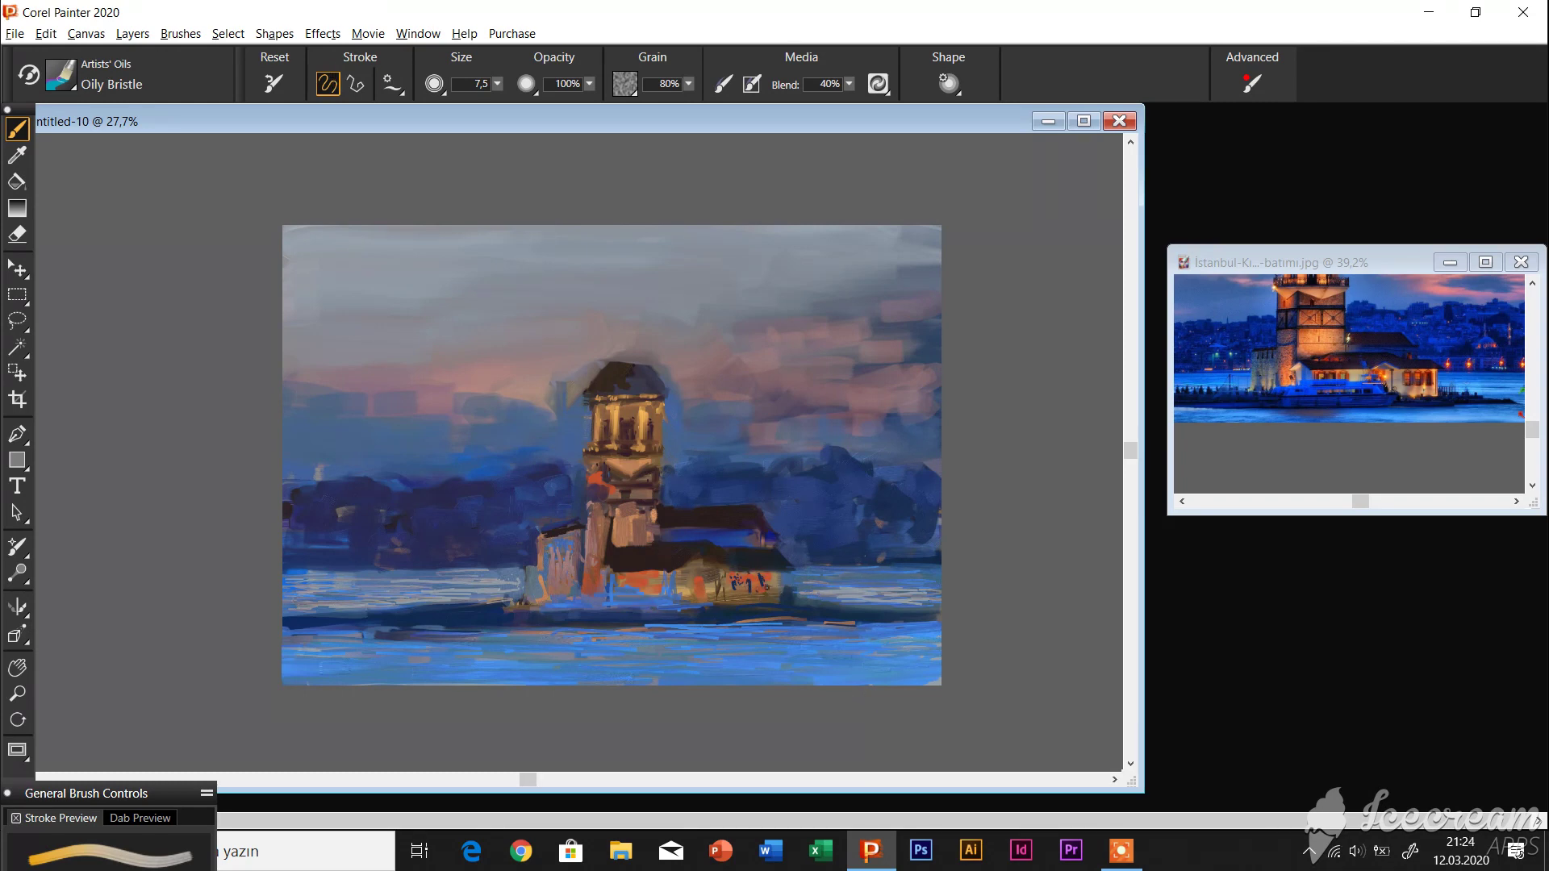
scroll(807, 637, up, 3)
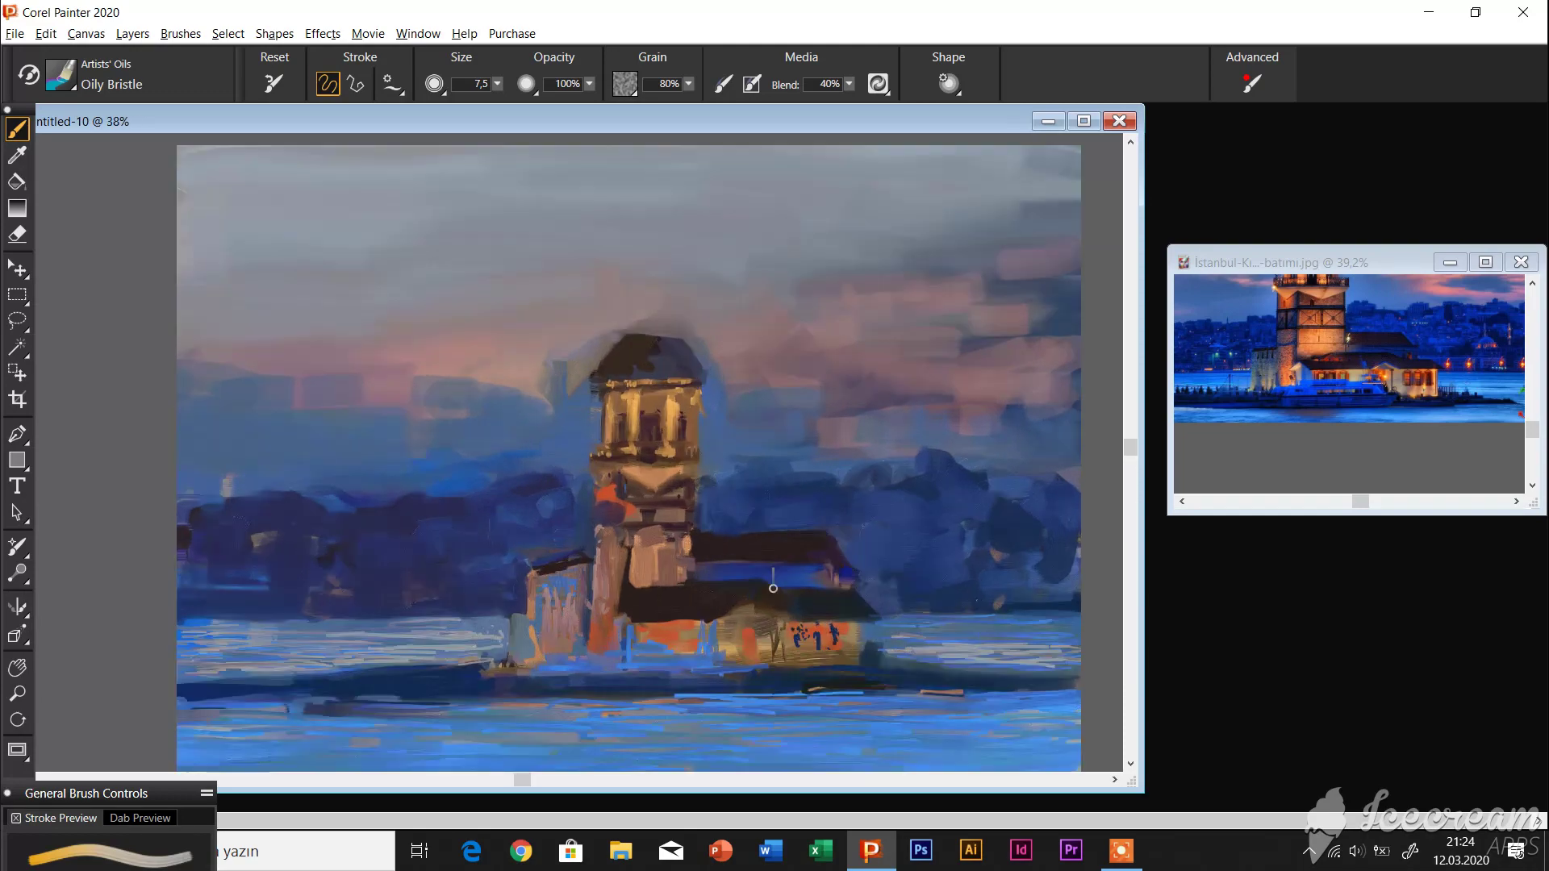
Paint dark diagonal roof edges and dark figures on the orange building base
scroll(941, 668, up, 5)
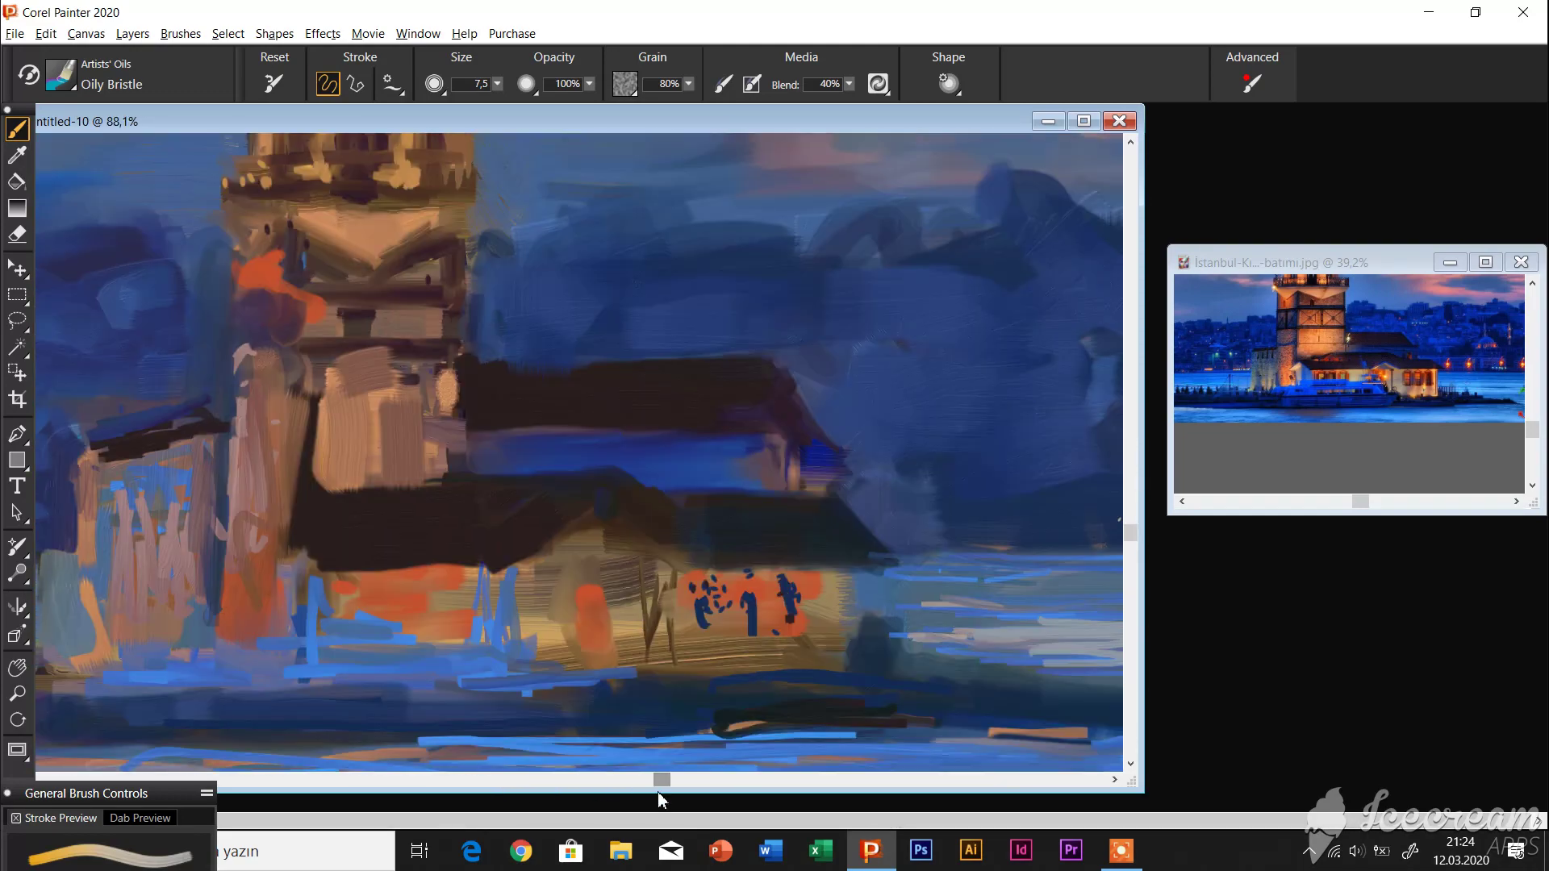
drag(795, 612, 752, 636)
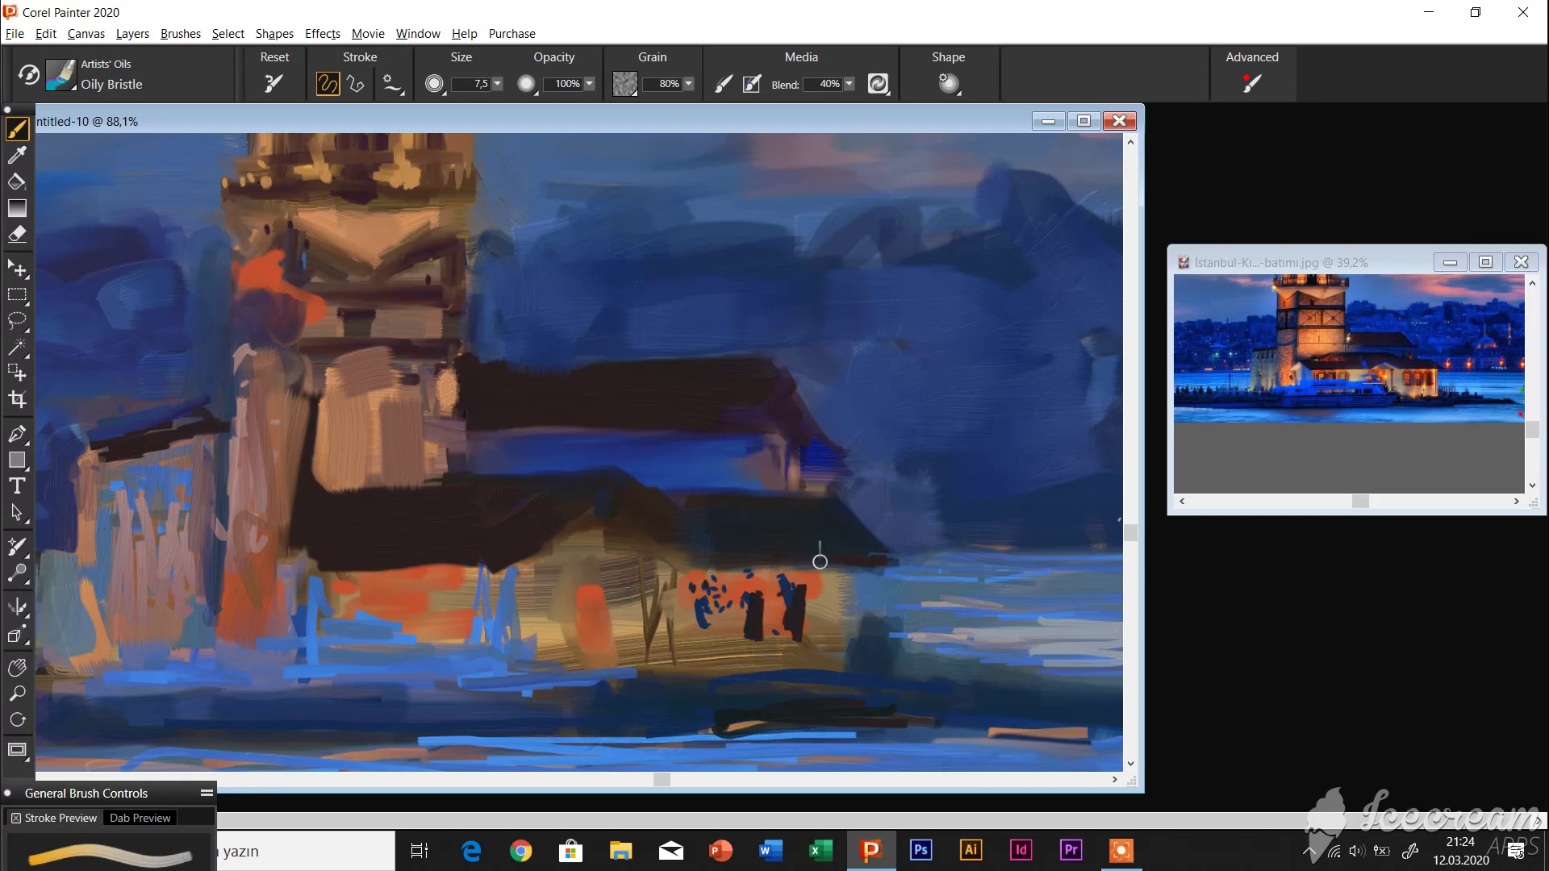
drag(642, 516, 693, 560)
drag(645, 476, 679, 513)
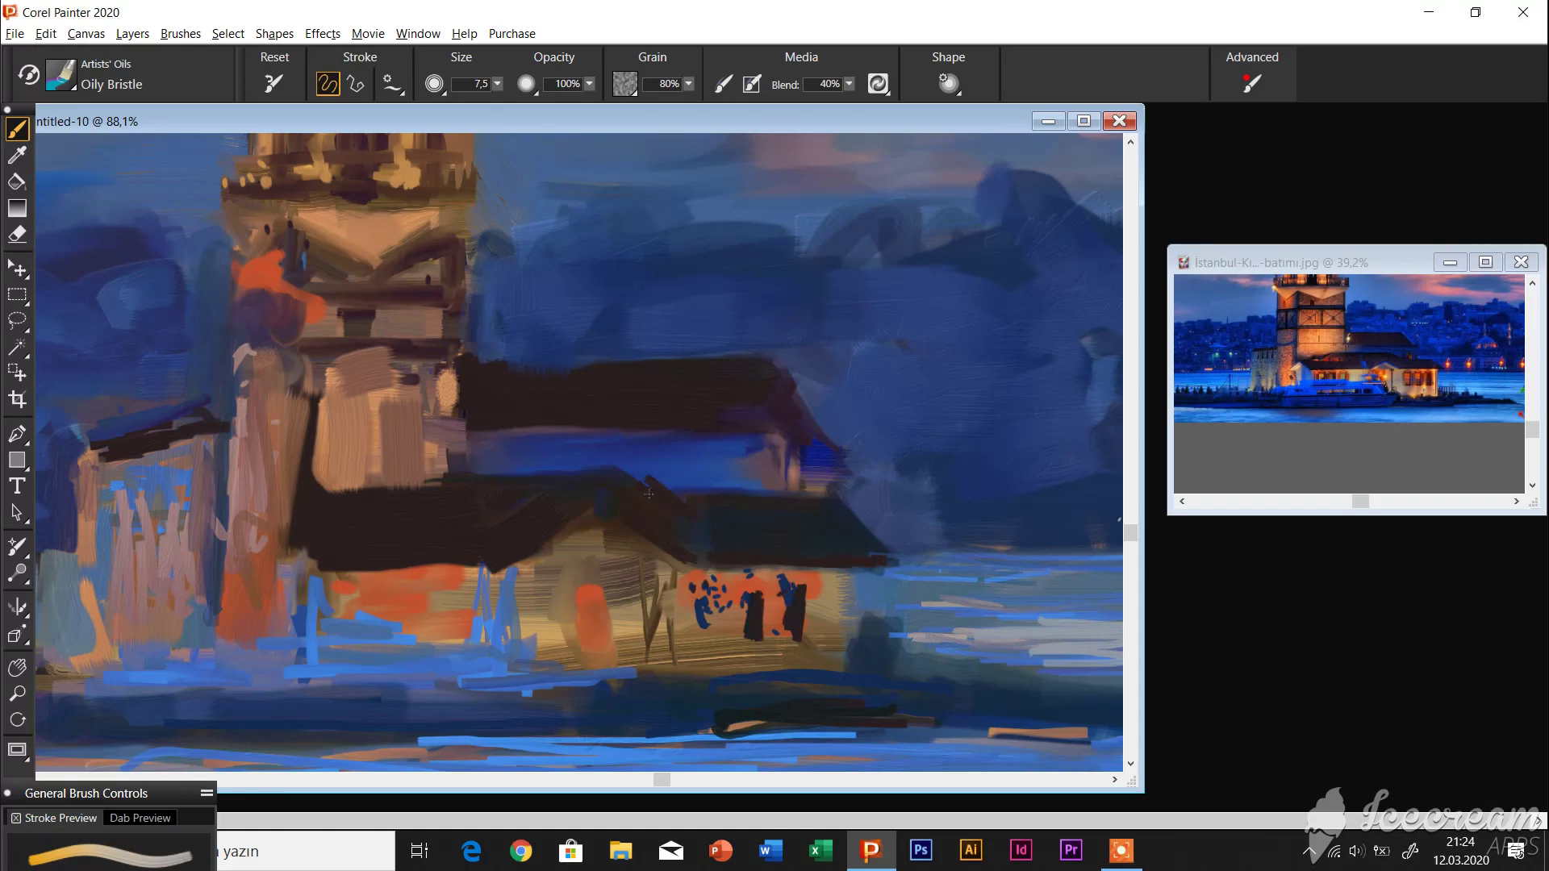
drag(696, 610, 692, 646)
drag(674, 583, 671, 660)
drag(718, 602, 707, 644)
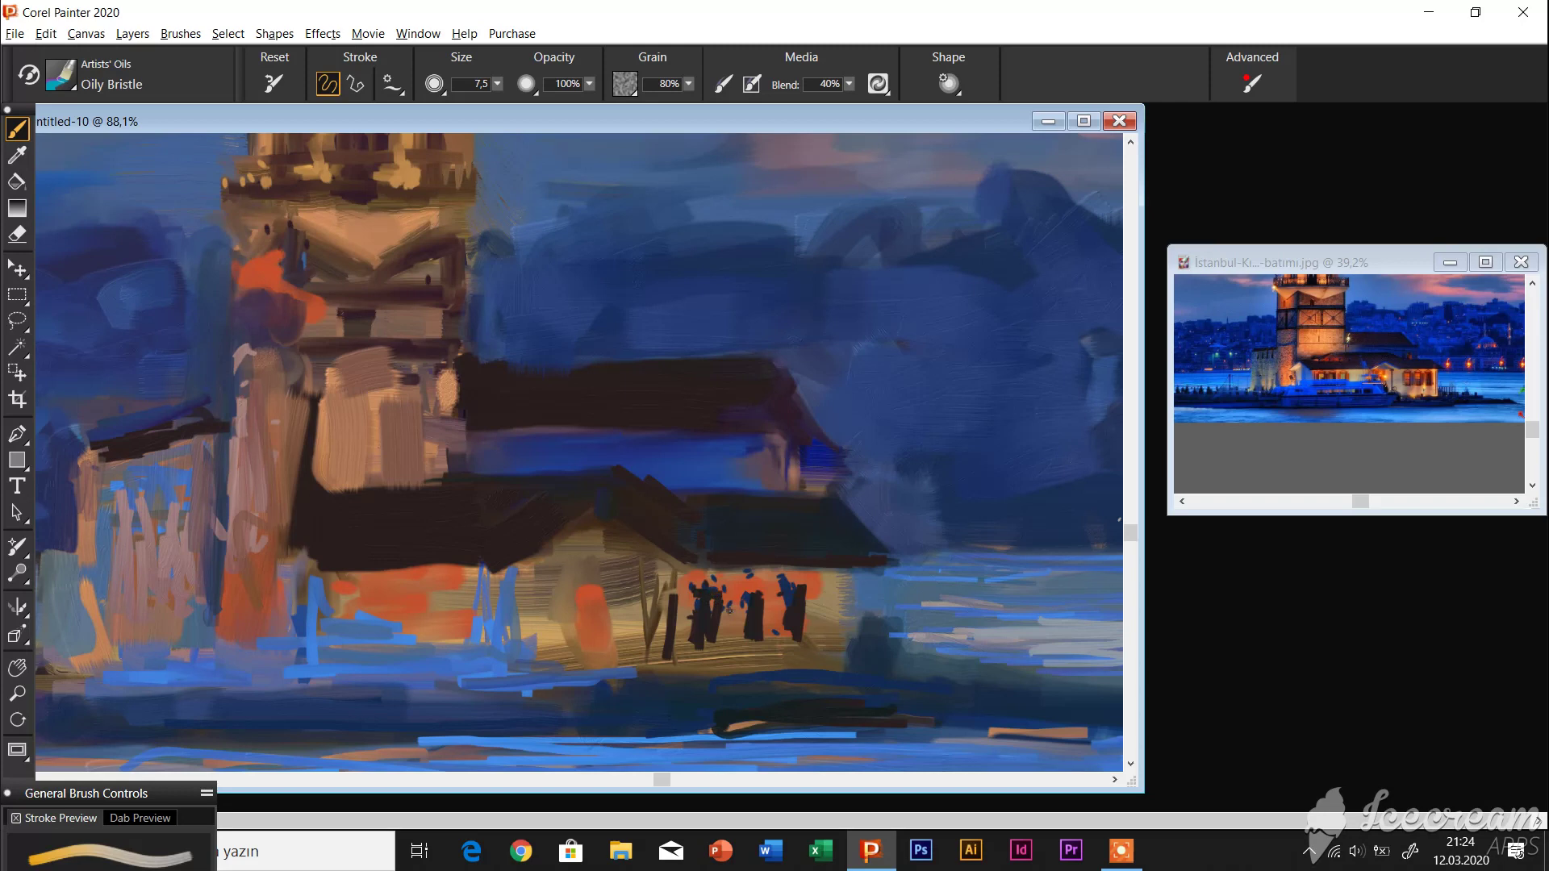
drag(755, 588, 749, 647)
Darken the house's window shapes, fill them with orange glow, and dab orange lights on the roof
drag(803, 597, 799, 658)
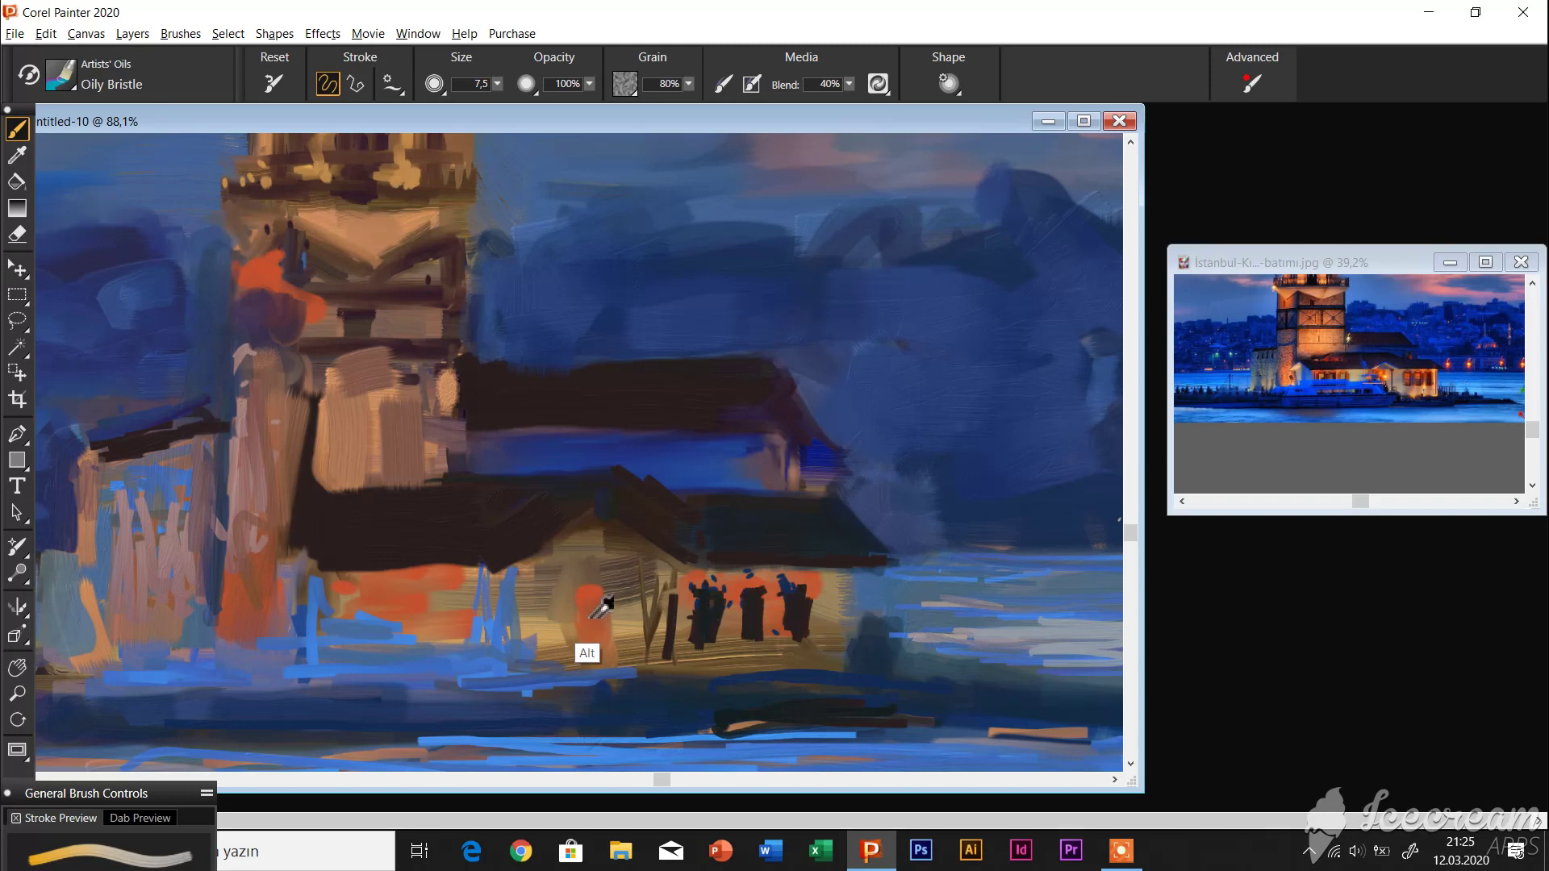
mouse_move(707, 606)
mouse_down()
mouse_move(706, 635)
mouse_move(752, 637)
mouse_up()
drag(797, 590, 797, 623)
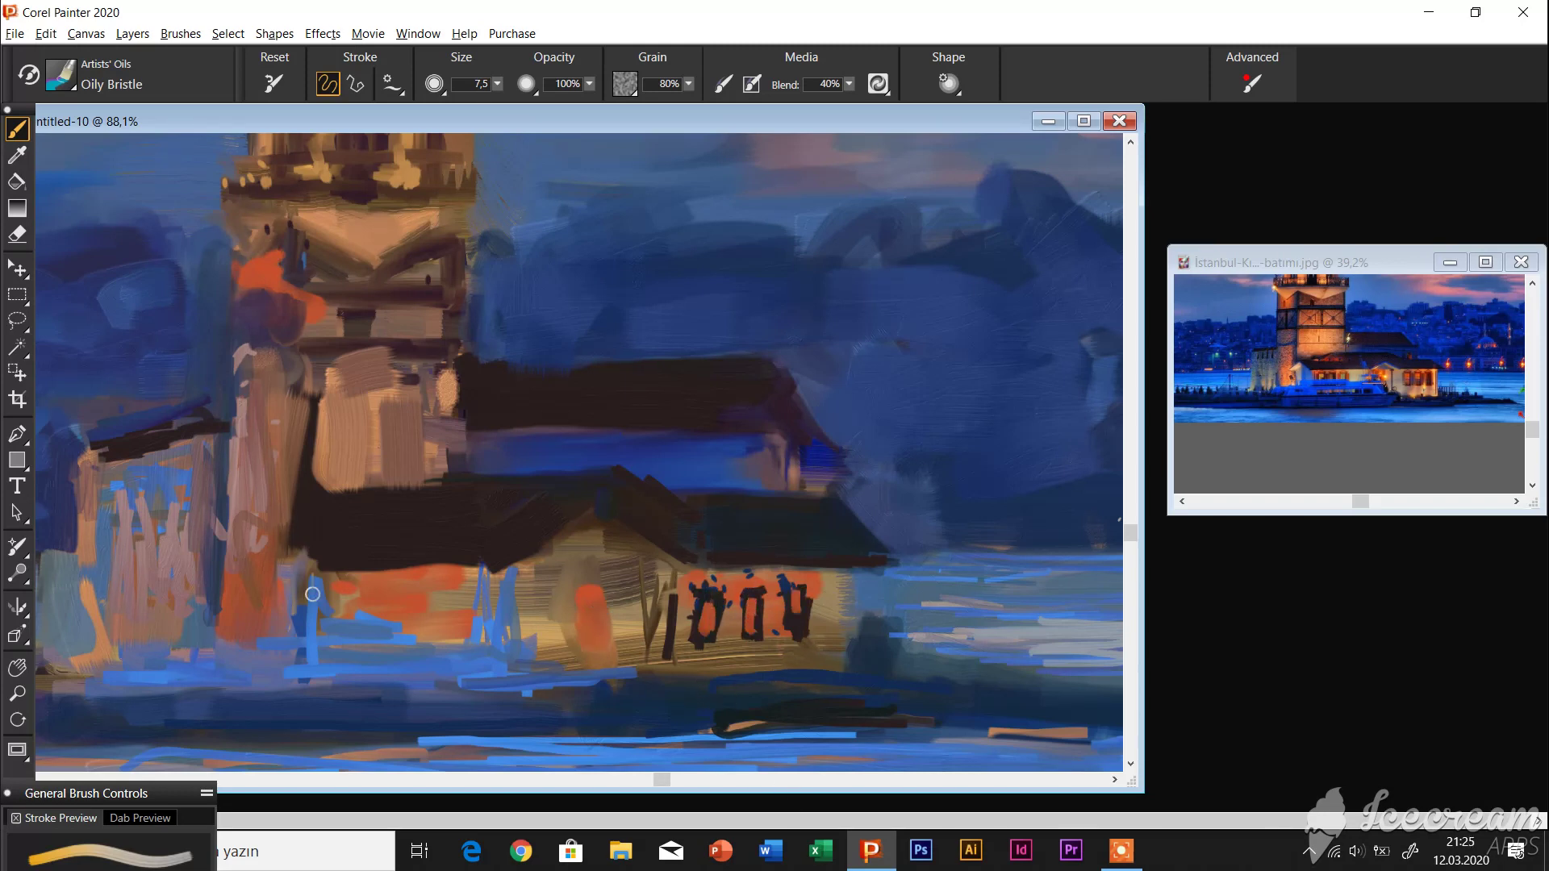
click(359, 509)
click(384, 521)
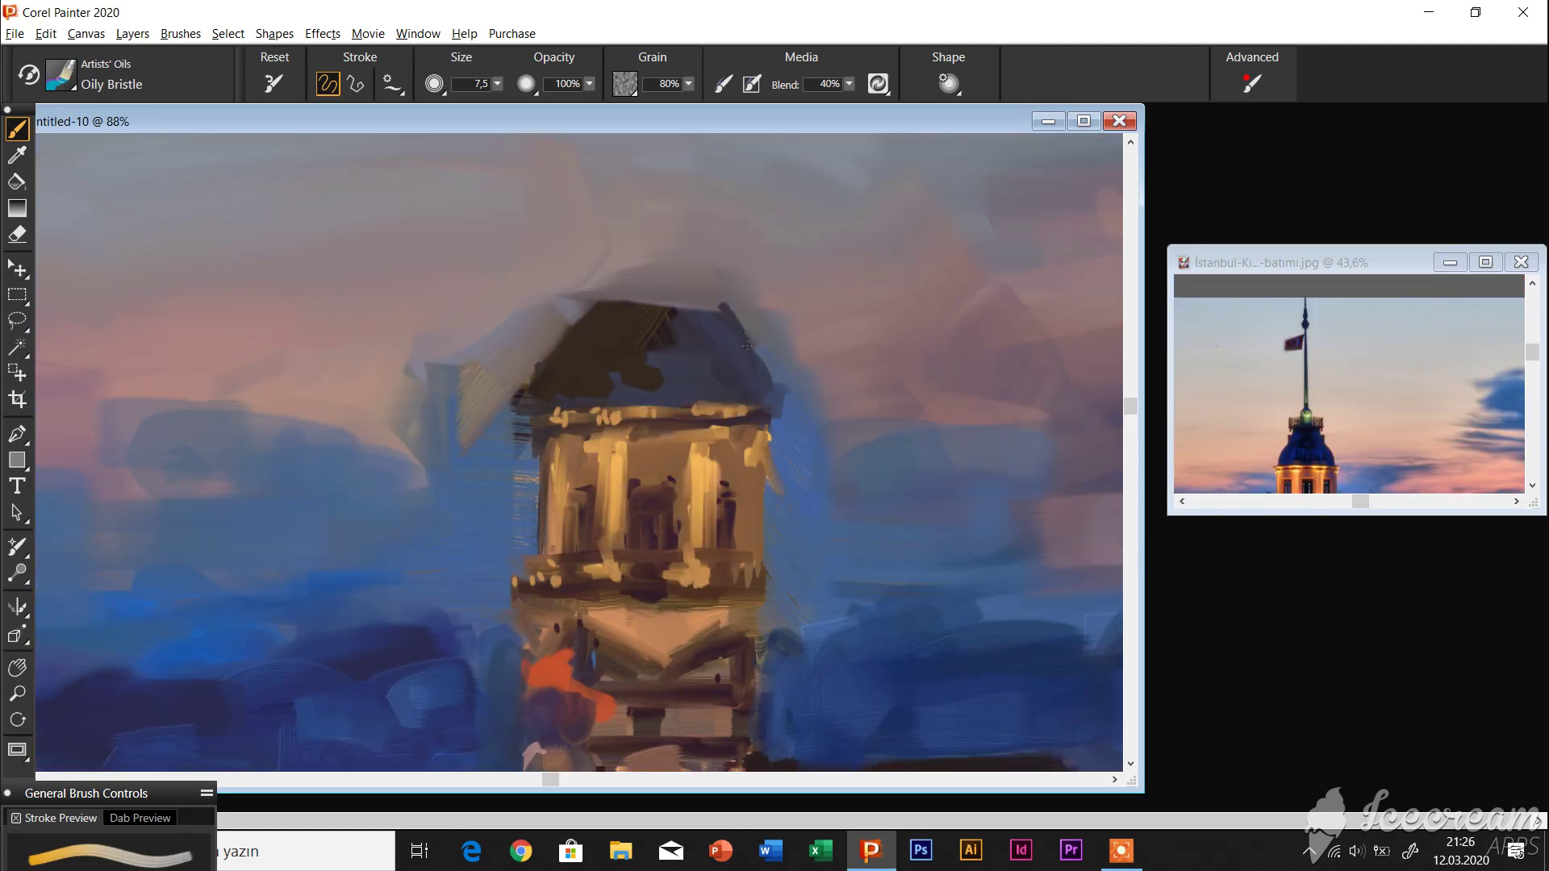
Darken the tower roof's edges and top, the balcony line, and the gaps between columns
drag(749, 355, 705, 283)
drag(702, 404, 762, 429)
mouse_move(638, 421)
mouse_down()
mouse_move(638, 475)
mouse_move(690, 464)
mouse_up()
mouse_move(629, 291)
mouse_down()
mouse_move(720, 313)
mouse_move(609, 278)
mouse_up()
mouse_move(708, 284)
mouse_down()
mouse_move(573, 323)
mouse_move(536, 363)
mouse_up()
mouse_move(596, 274)
mouse_down()
mouse_move(628, 291)
mouse_move(597, 321)
mouse_move(609, 278)
mouse_up()
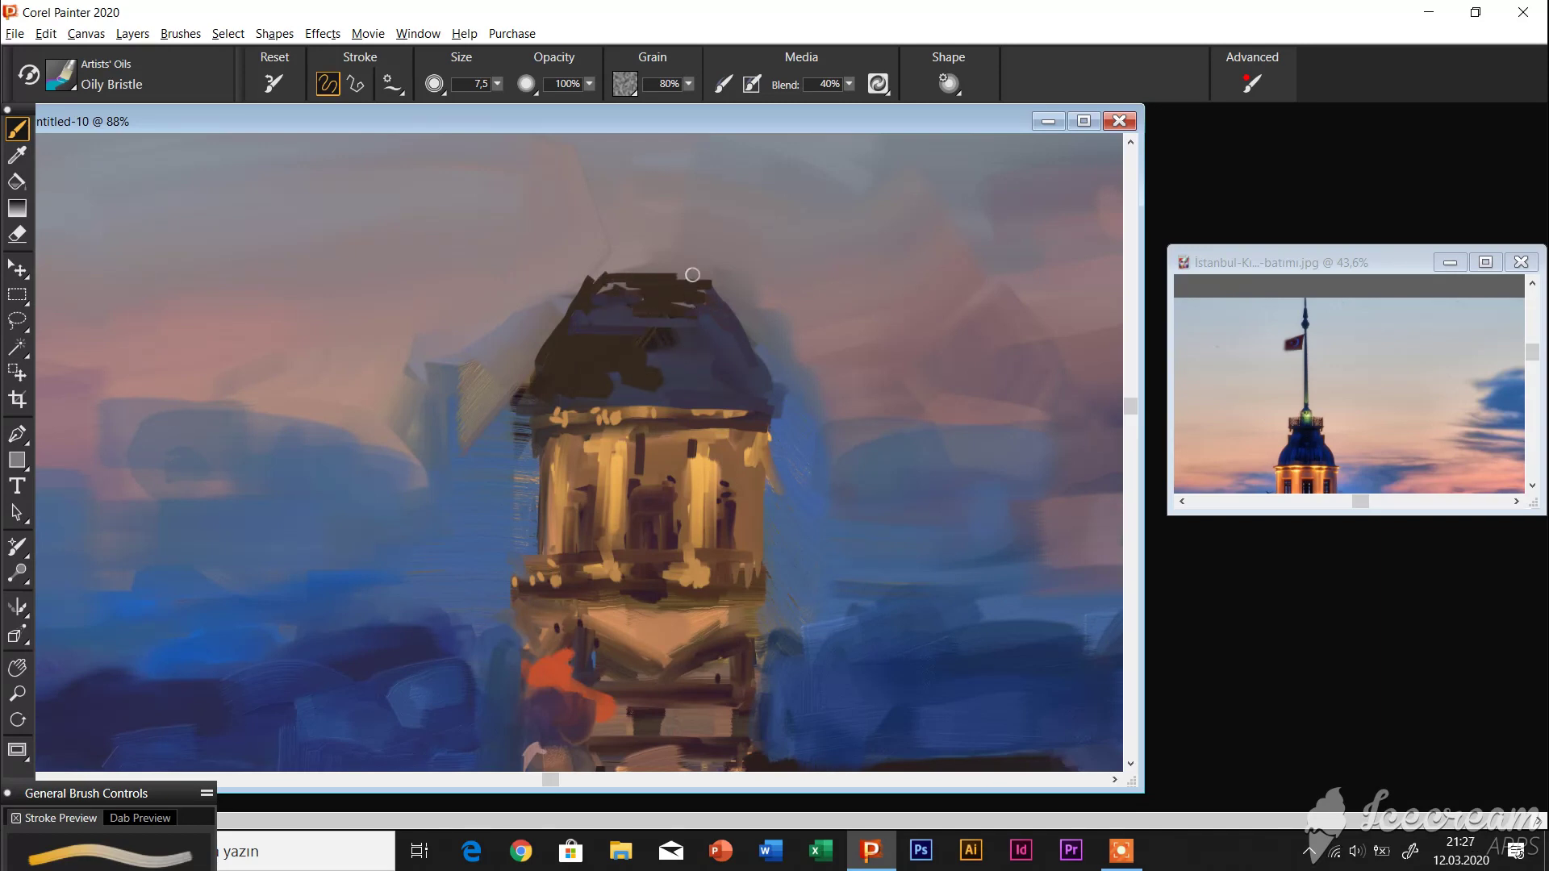
Paint a blue peaked crown band atop the tower roof and brighten it with light pink
mouse_move(710, 284)
mouse_down()
mouse_move(720, 265)
mouse_move(569, 286)
mouse_move(697, 270)
mouse_up()
mouse_move(601, 252)
mouse_down()
mouse_move(694, 254)
mouse_move(672, 274)
mouse_move(710, 248)
mouse_move(581, 258)
mouse_move(726, 254)
mouse_up()
alt+click(927, 391)
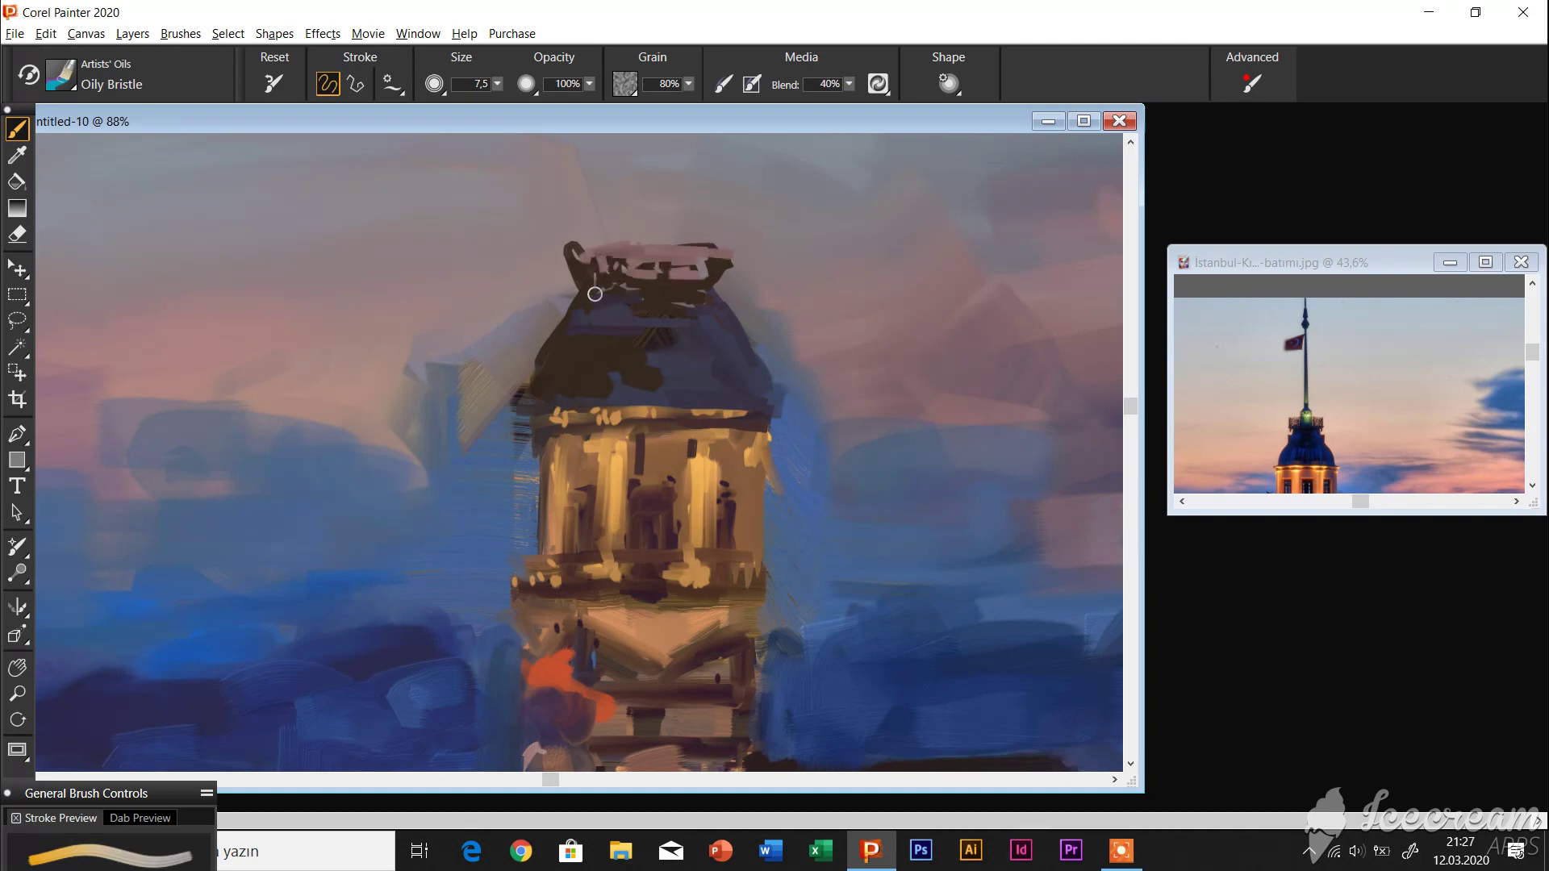
key(ctrl+minus)
With the Straight Line stroke, draw a dark maroon flagpole up from the roof and a diagonal cable
key(v)
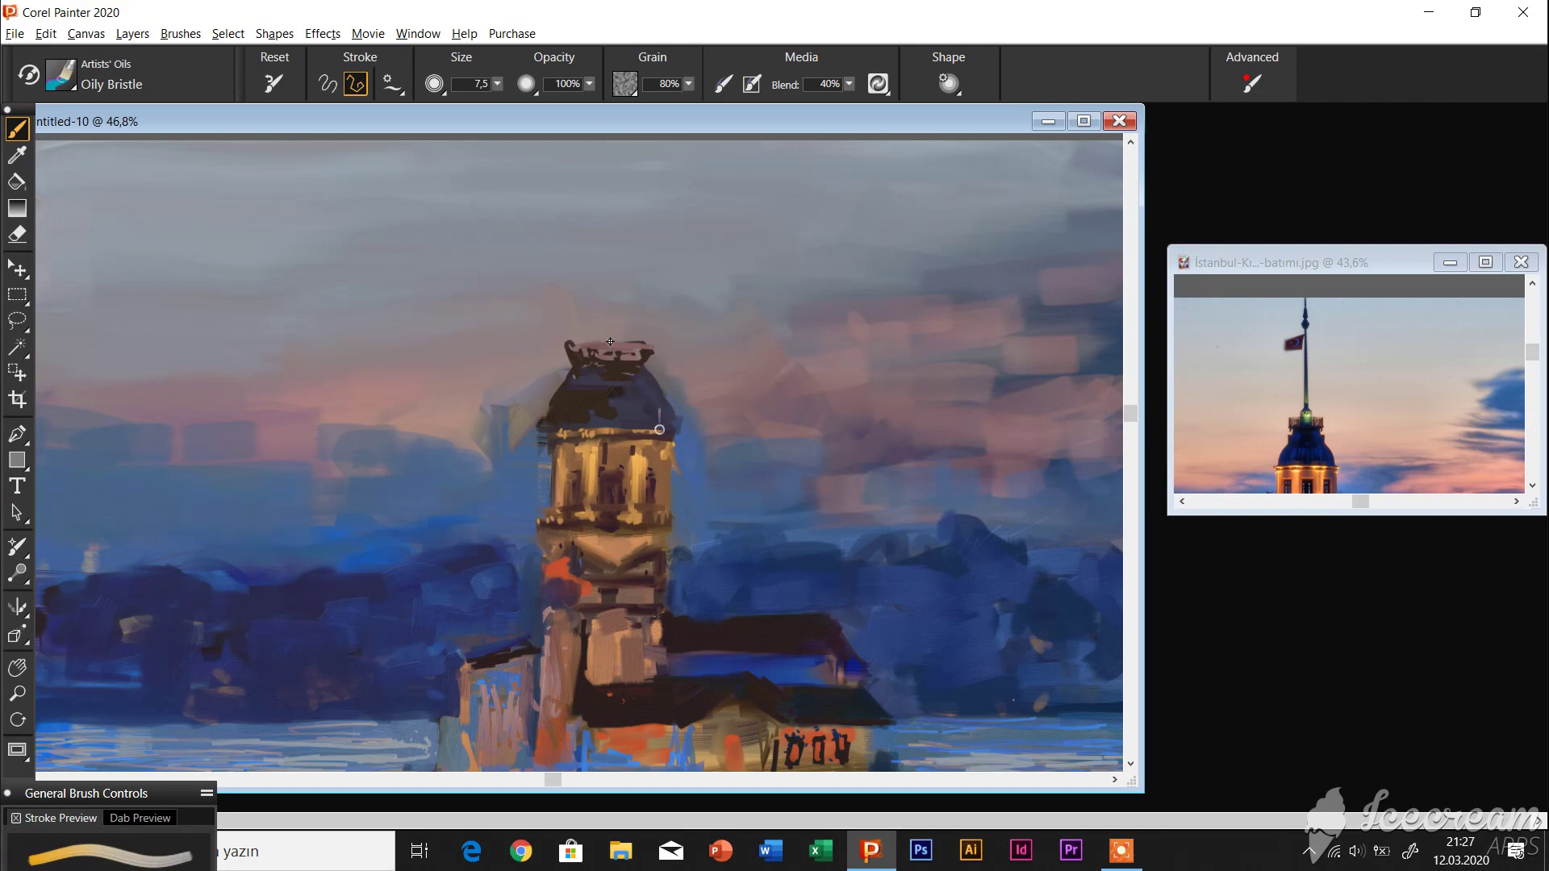
key(ctrl+minus)
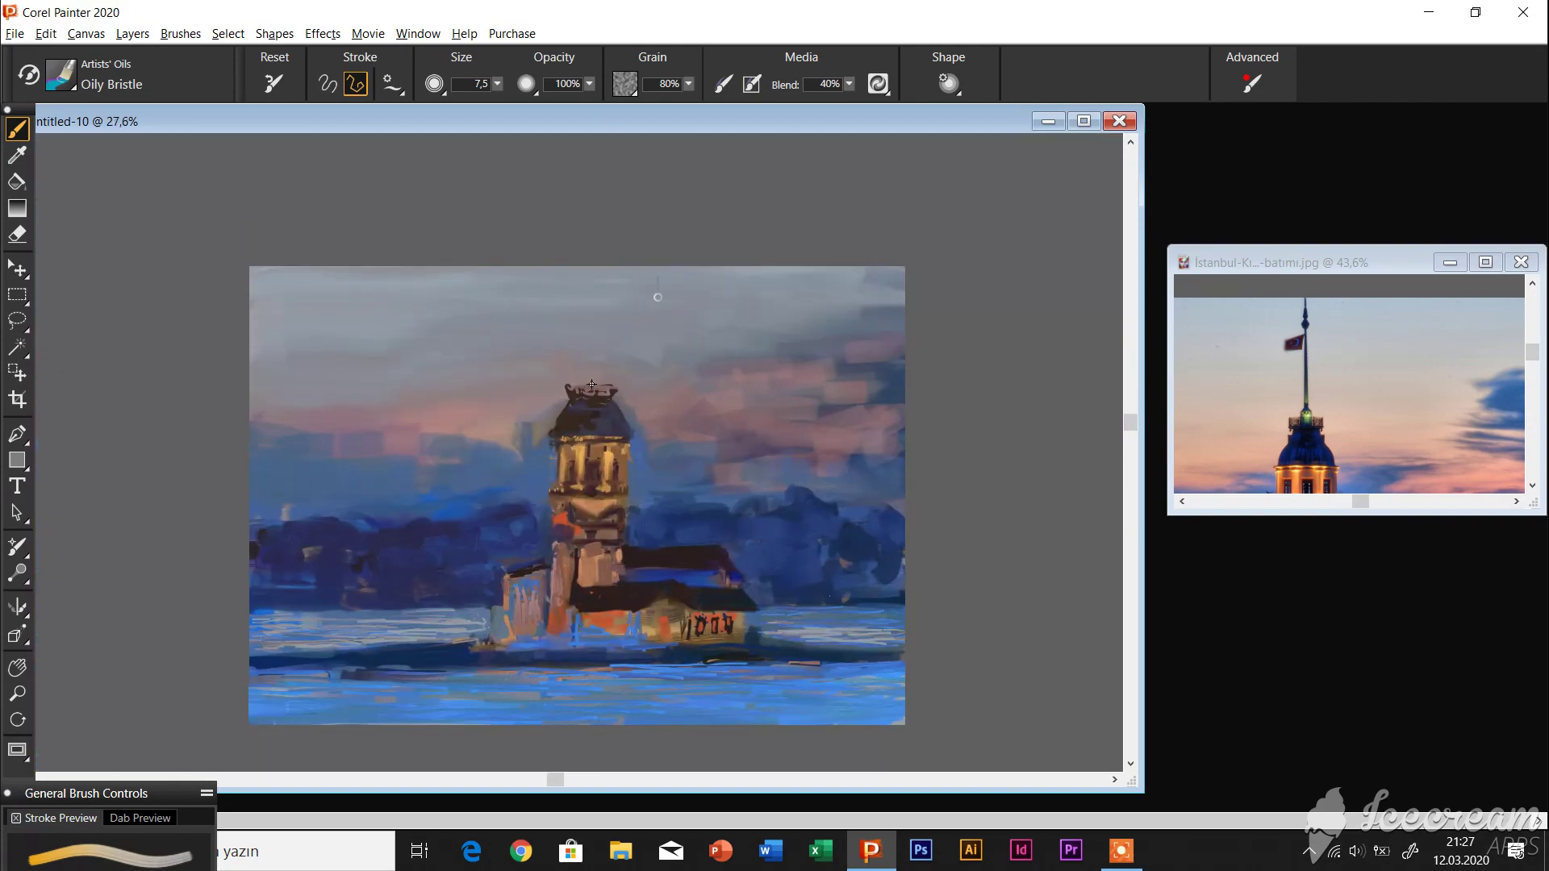
key(Return)
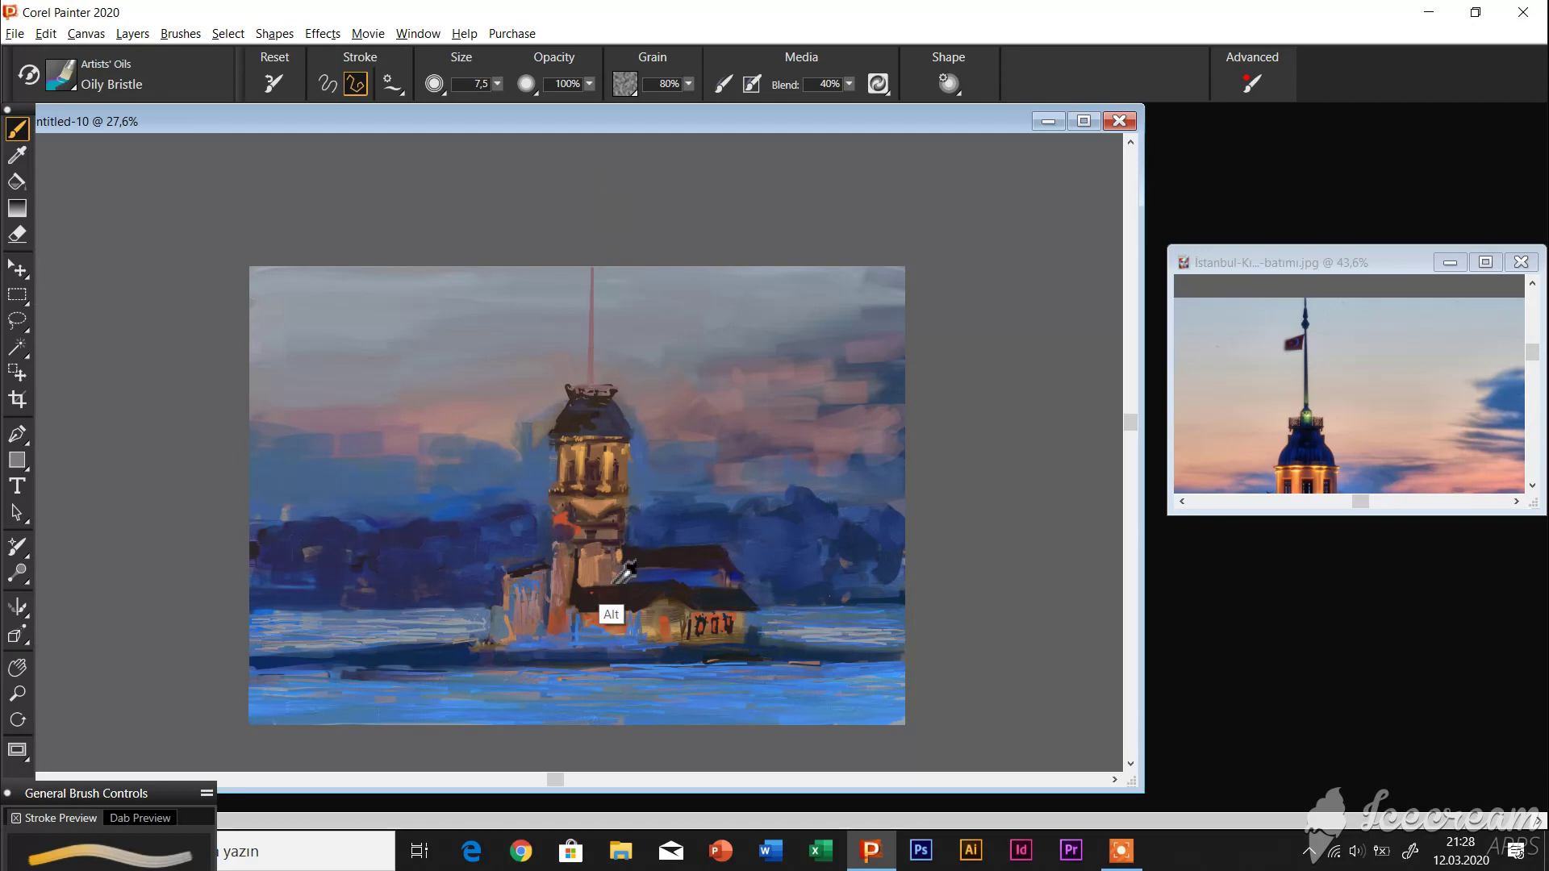
key(Return)
key(Return)
click(583, 390)
key(Return)
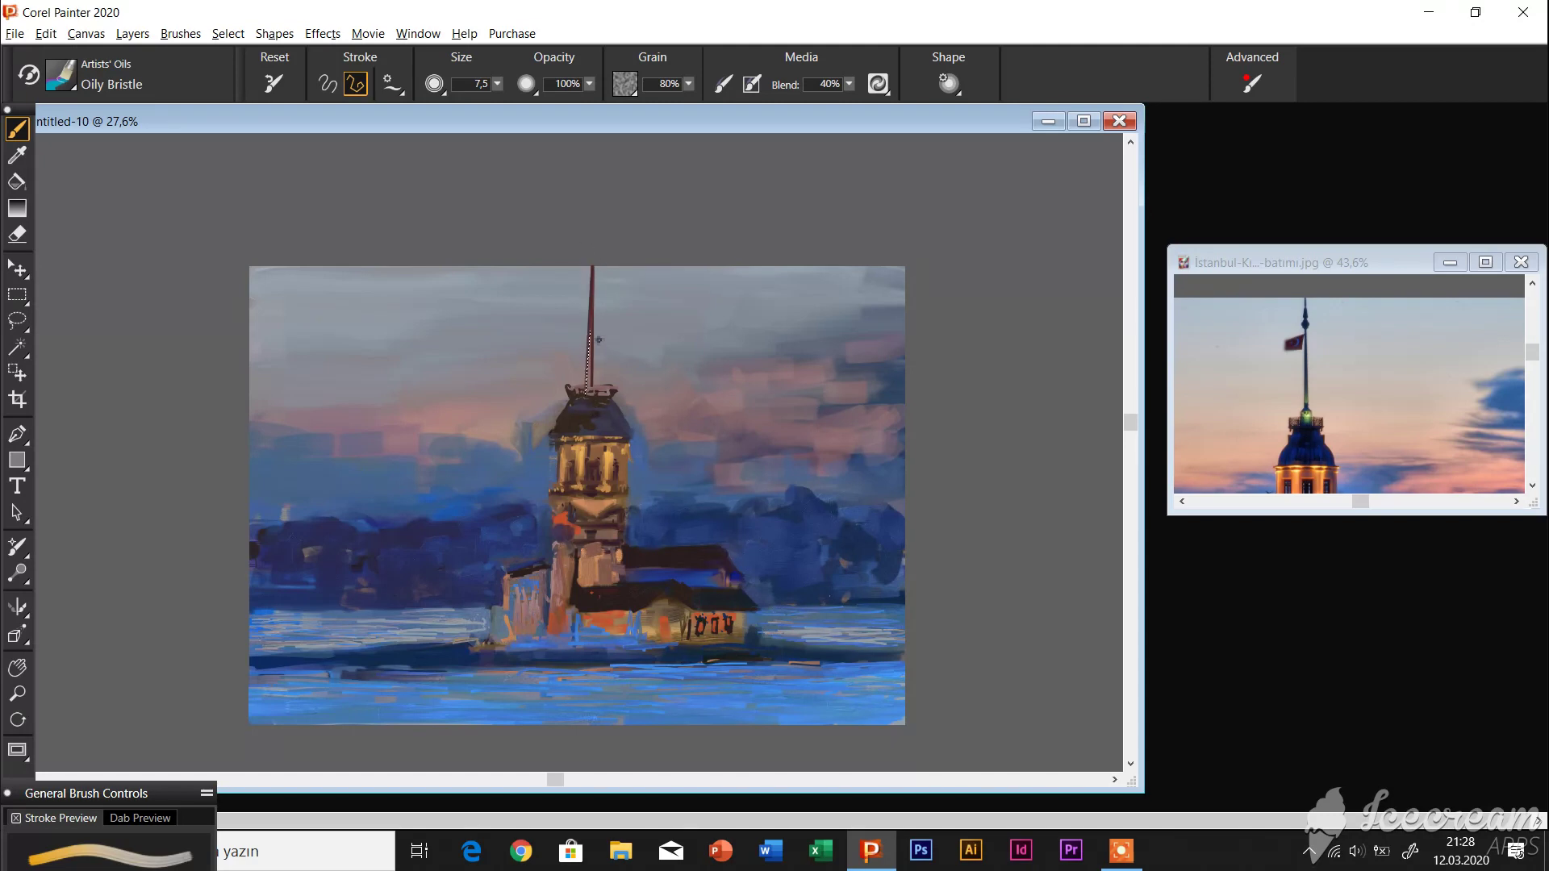
click(669, 506)
key(Return)
click(623, 546)
key(Return)
In Freehand mode, paint the flag and cross-bar on the pole and soften the tower top below it
click(327, 84)
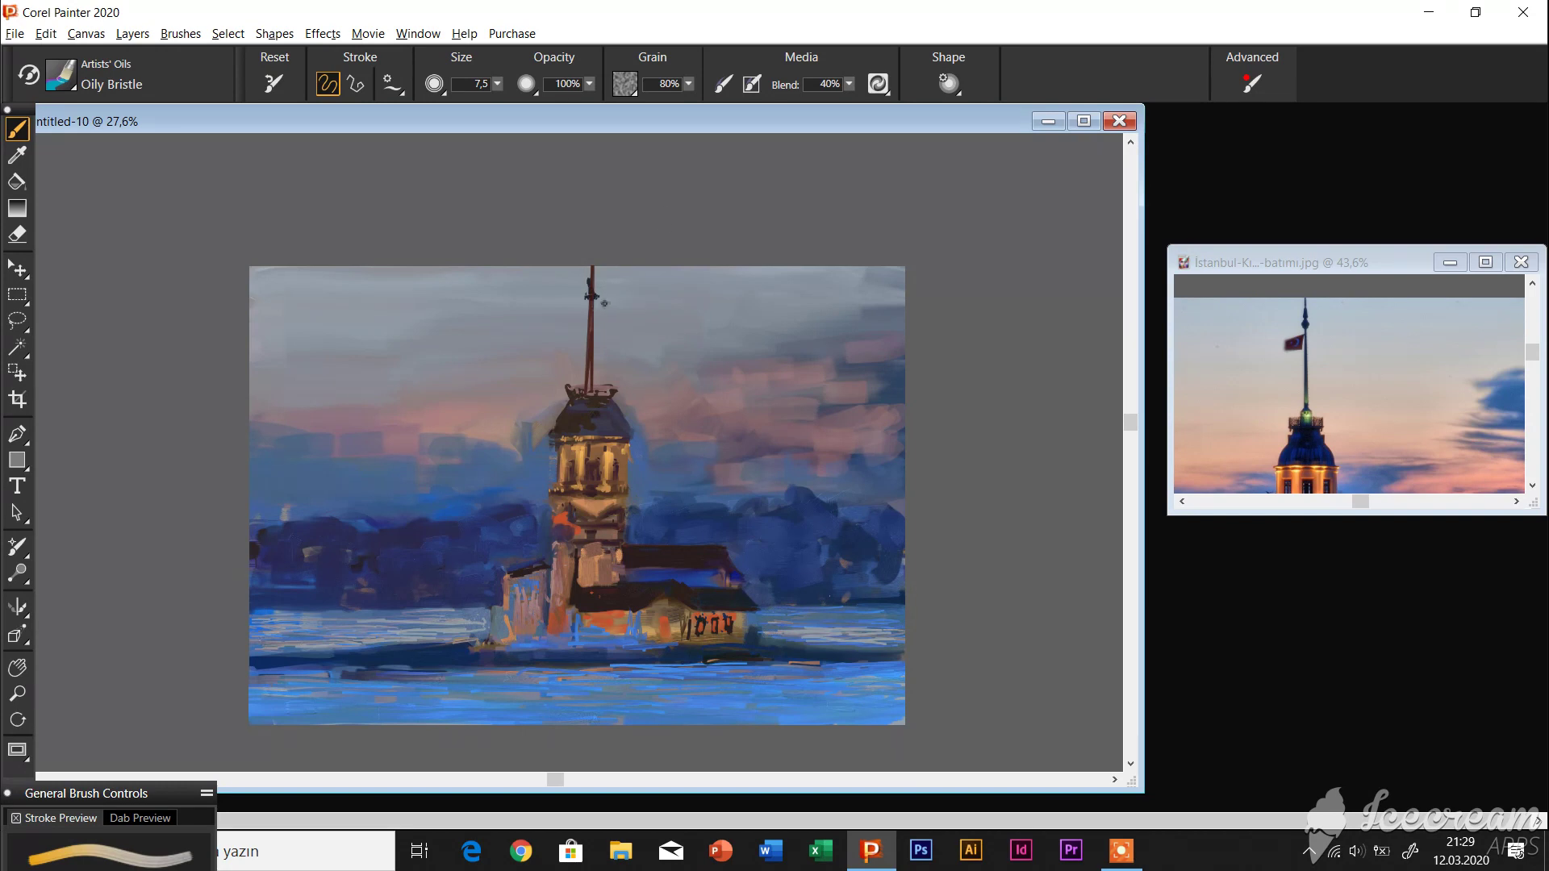
drag(560, 310, 591, 301)
drag(576, 310, 576, 319)
drag(561, 315, 554, 317)
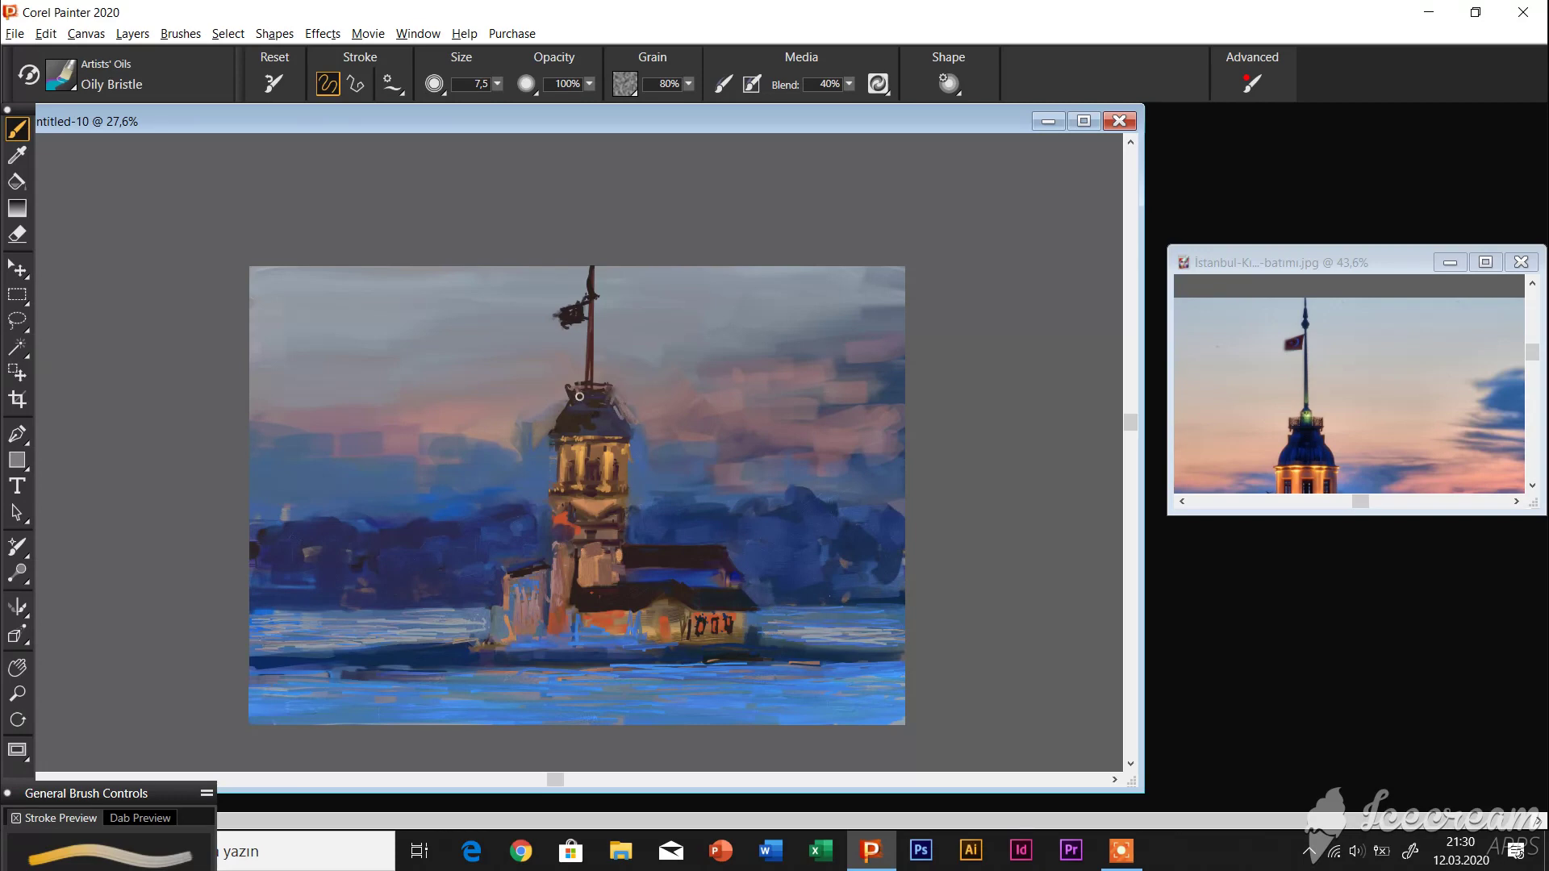
drag(573, 385, 611, 385)
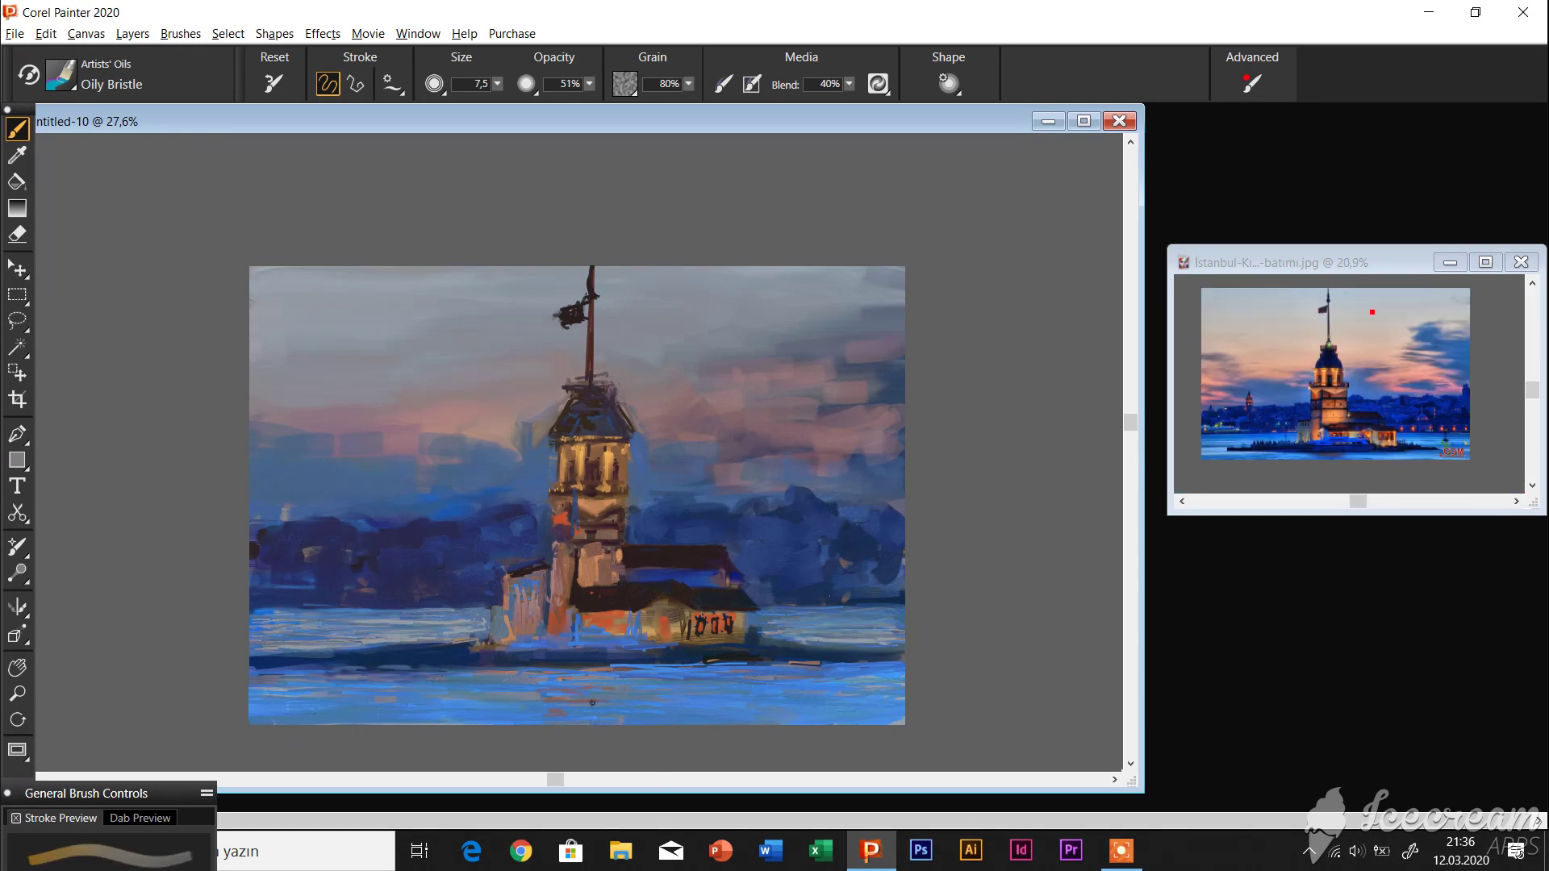
Add dark ripples and dark blue strokes across the water, plus an orange glow in the sky
drag(549, 682, 611, 678)
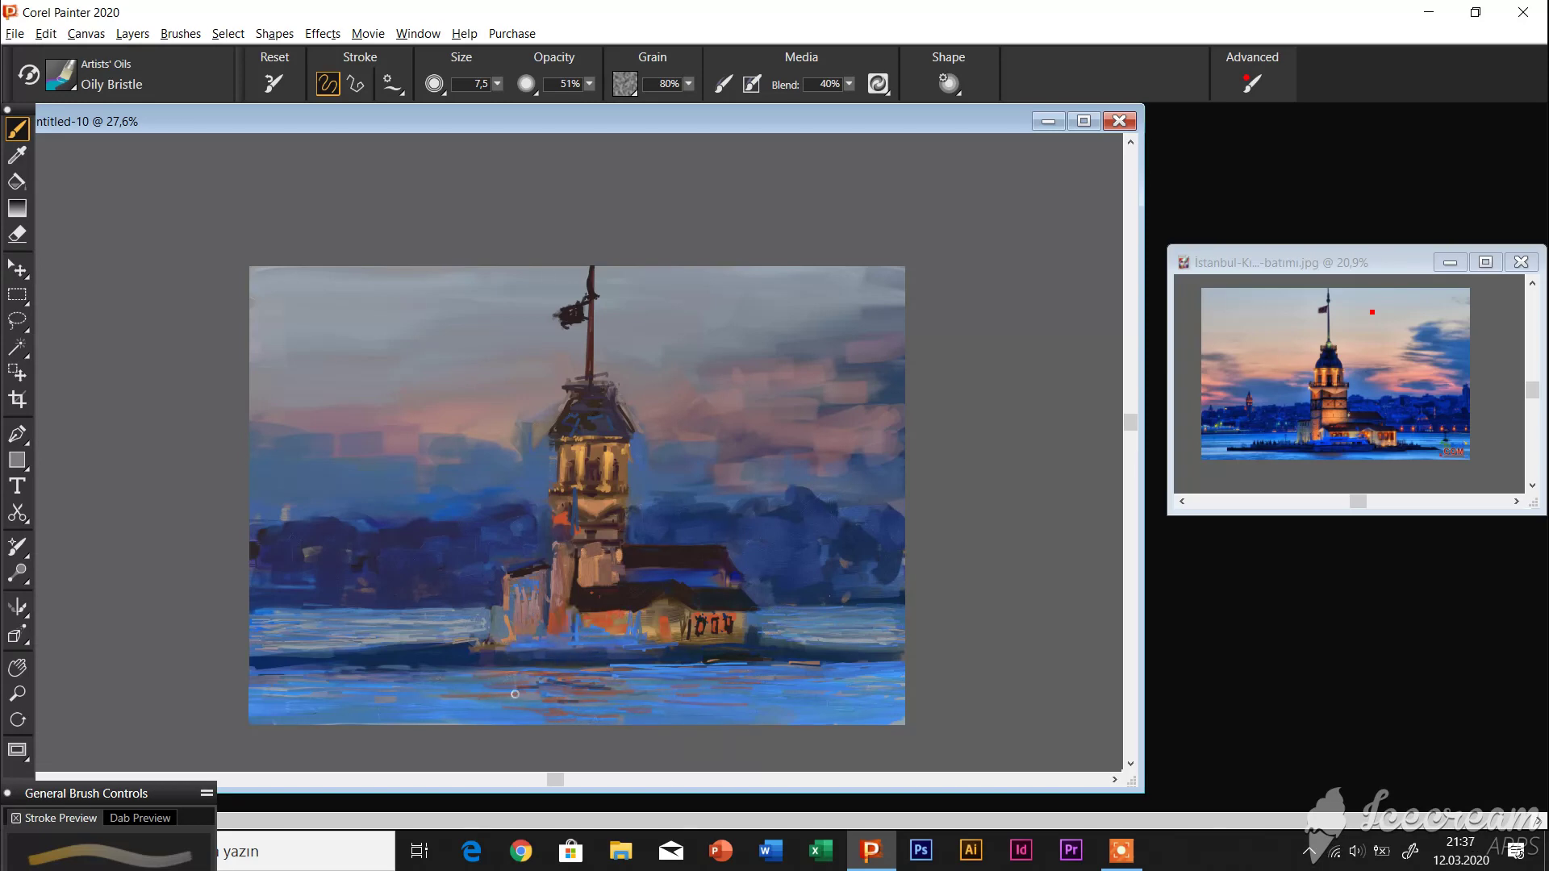
drag(803, 445, 855, 443)
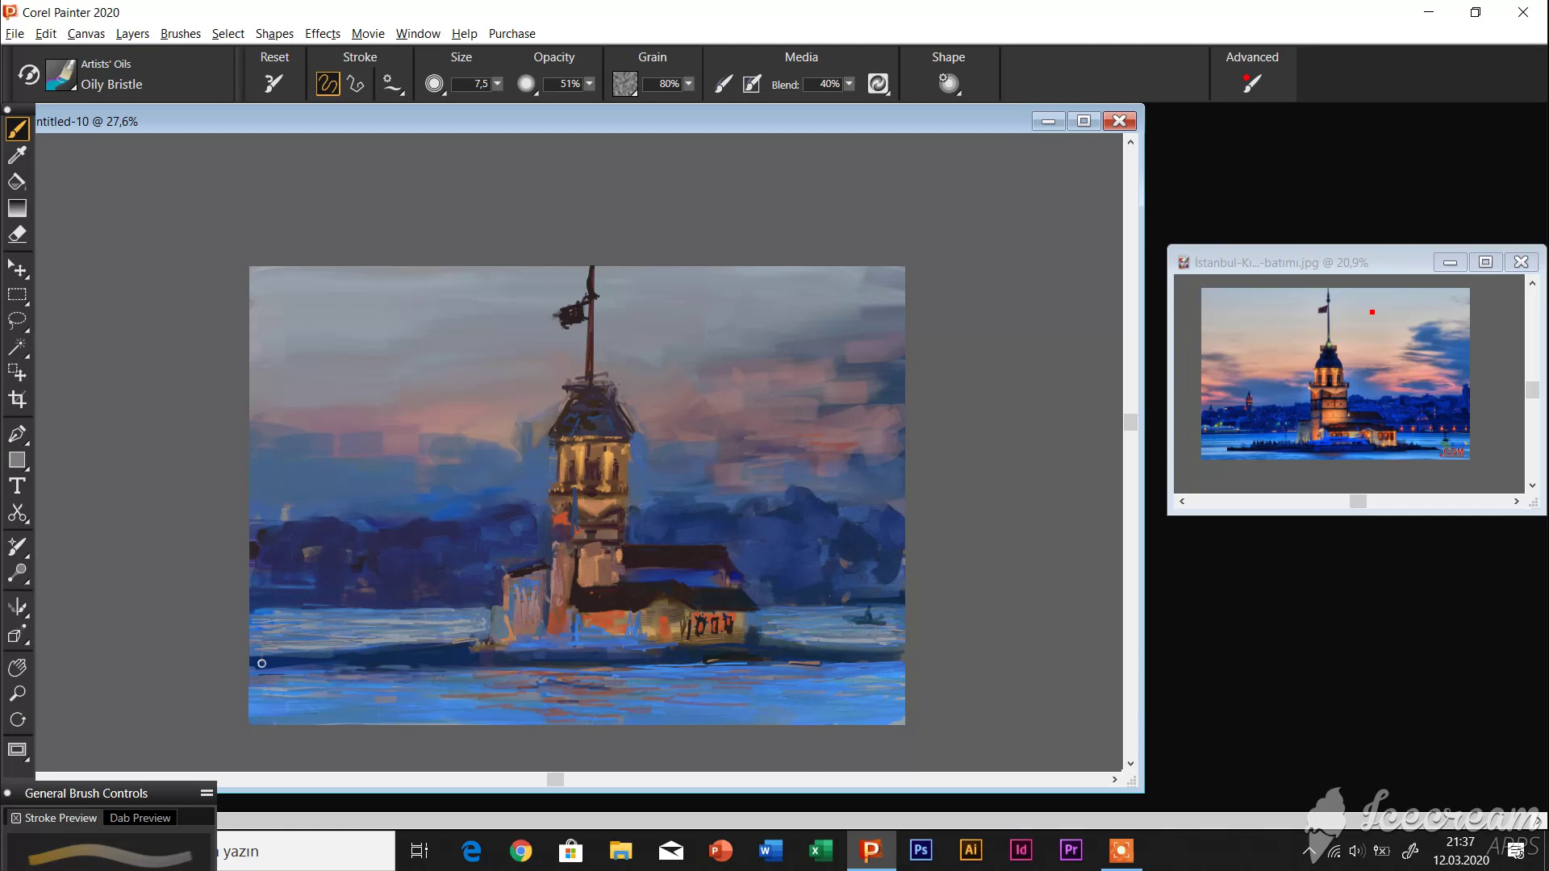
drag(254, 642, 359, 628)
drag(354, 695, 438, 702)
drag(250, 703, 315, 710)
drag(827, 641, 904, 642)
drag(783, 612, 838, 608)
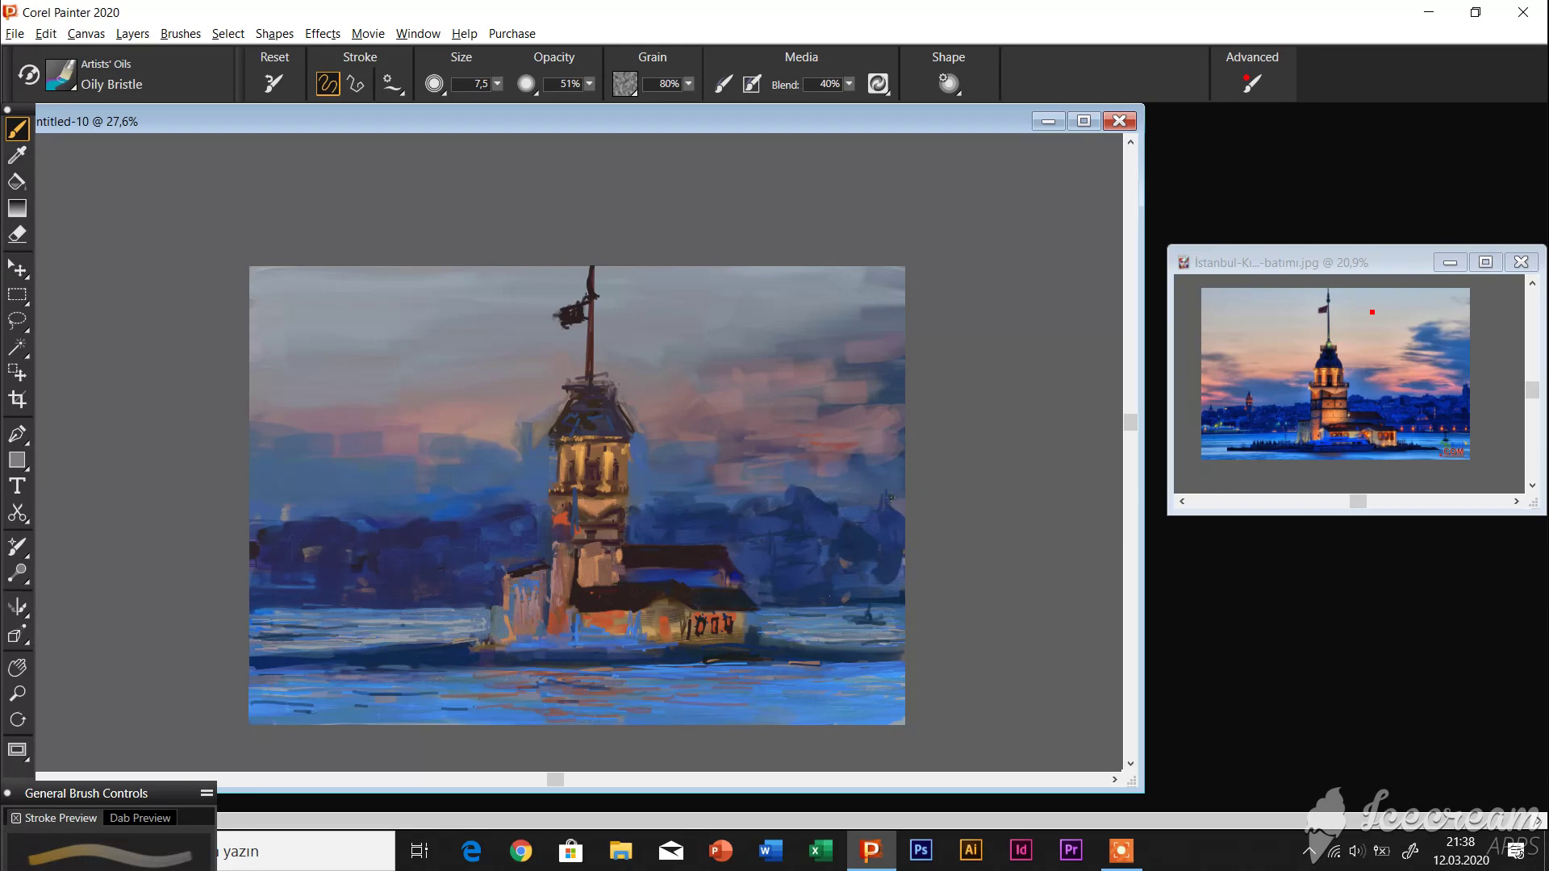
At size 18,9, paint a small distant tower on the left shore and dot orange shoreline lights
drag(497, 84, 494, 96)
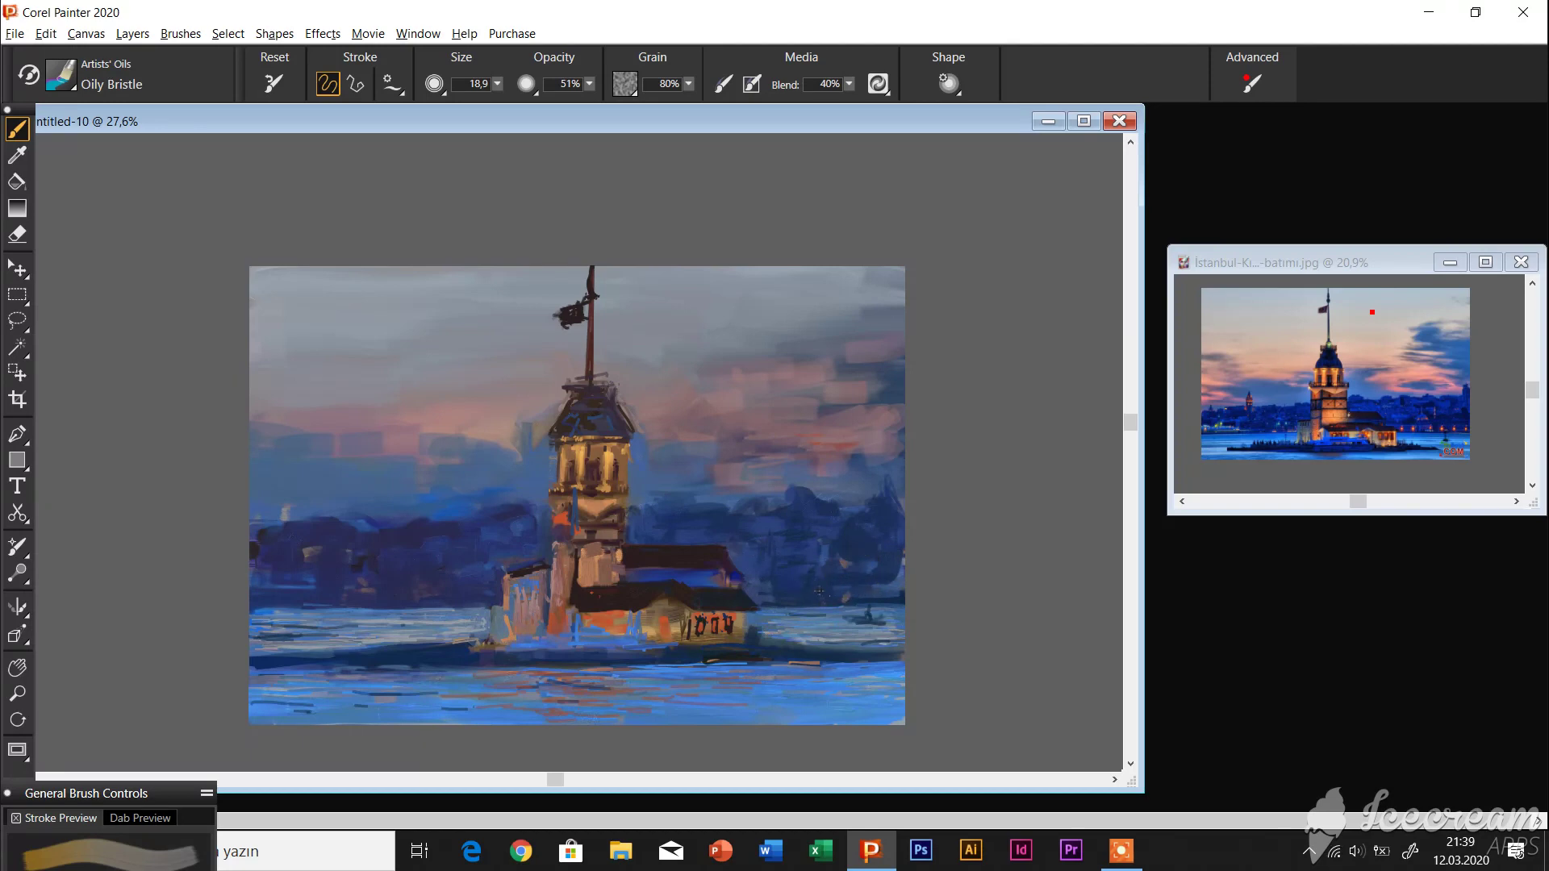
drag(359, 521, 356, 482)
drag(575, 484, 575, 642)
click(866, 587)
click(433, 587)
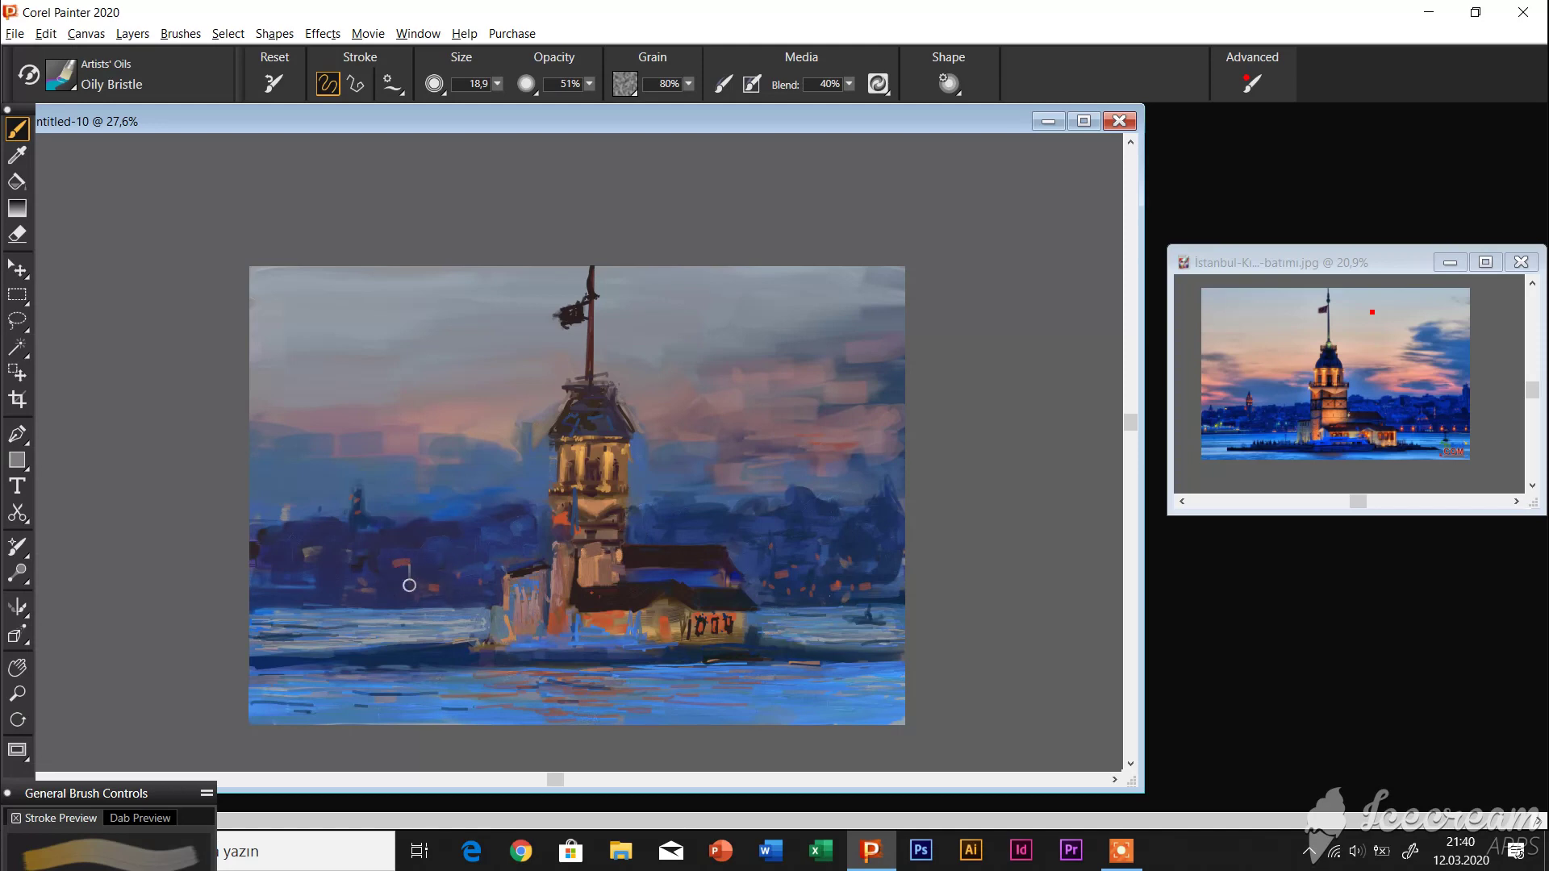
click(297, 593)
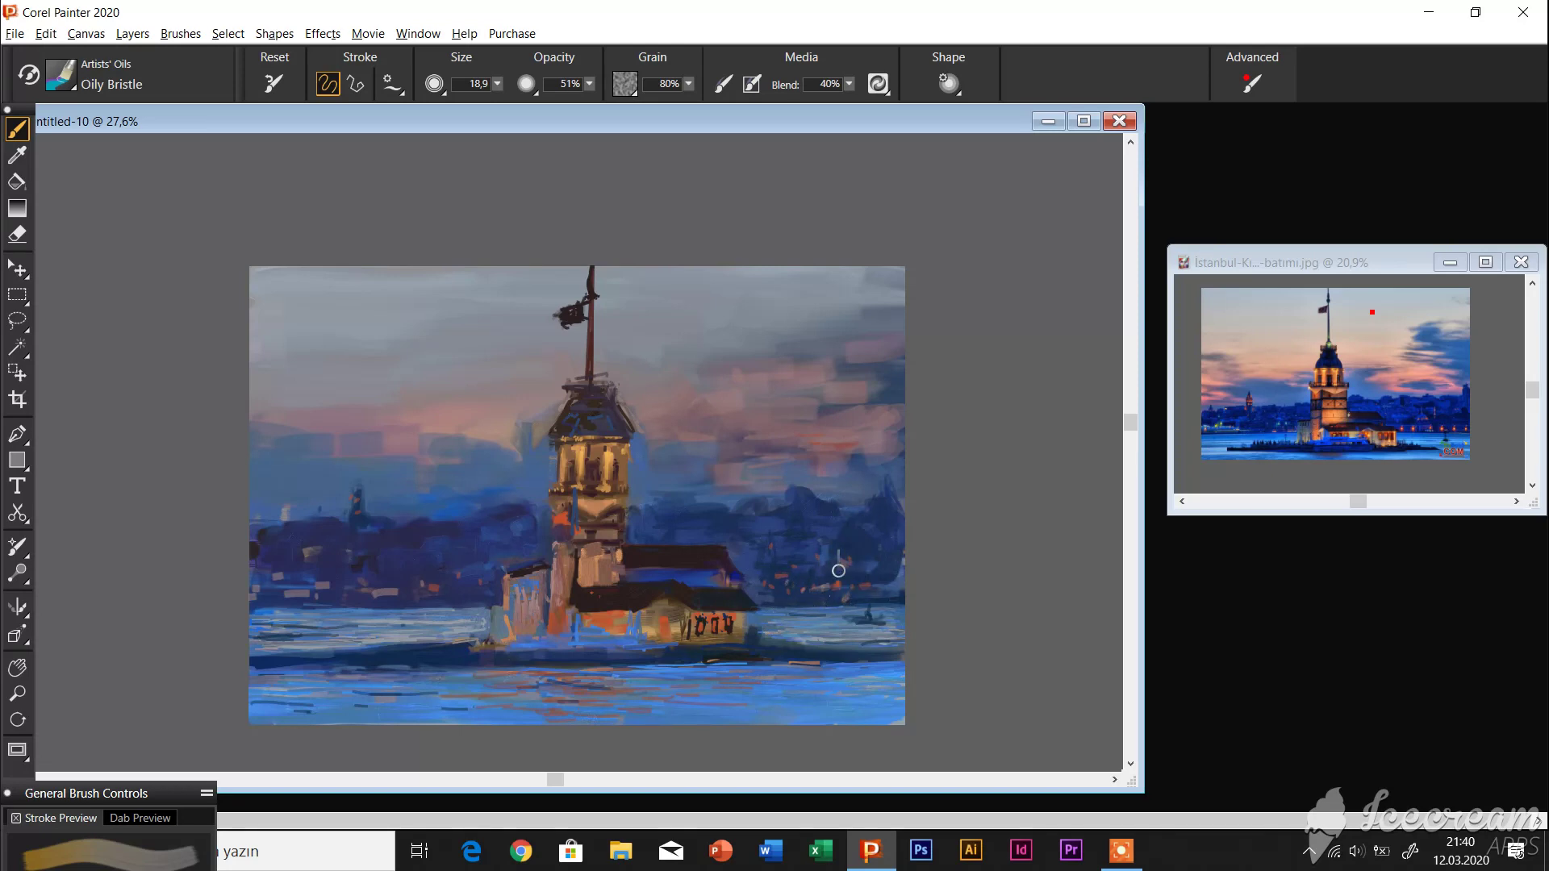
Lay light and dark horizontal strokes and dabs along the left shoreline
mouse_move(347, 625)
mouse_down()
mouse_move(261, 636)
mouse_move(416, 631)
mouse_up()
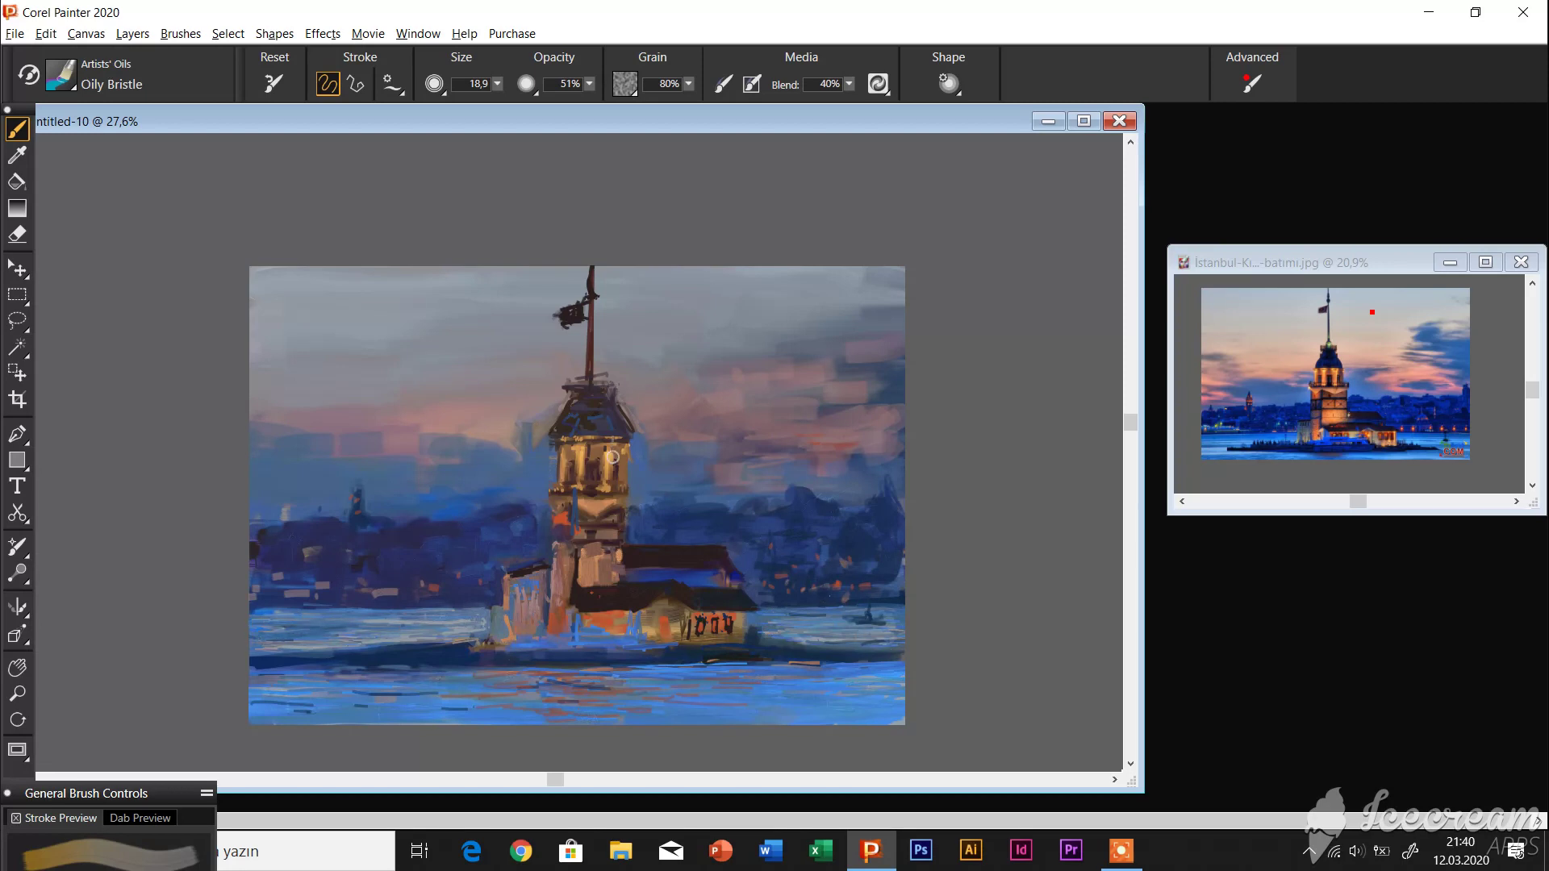
drag(403, 644, 456, 641)
drag(497, 642, 467, 649)
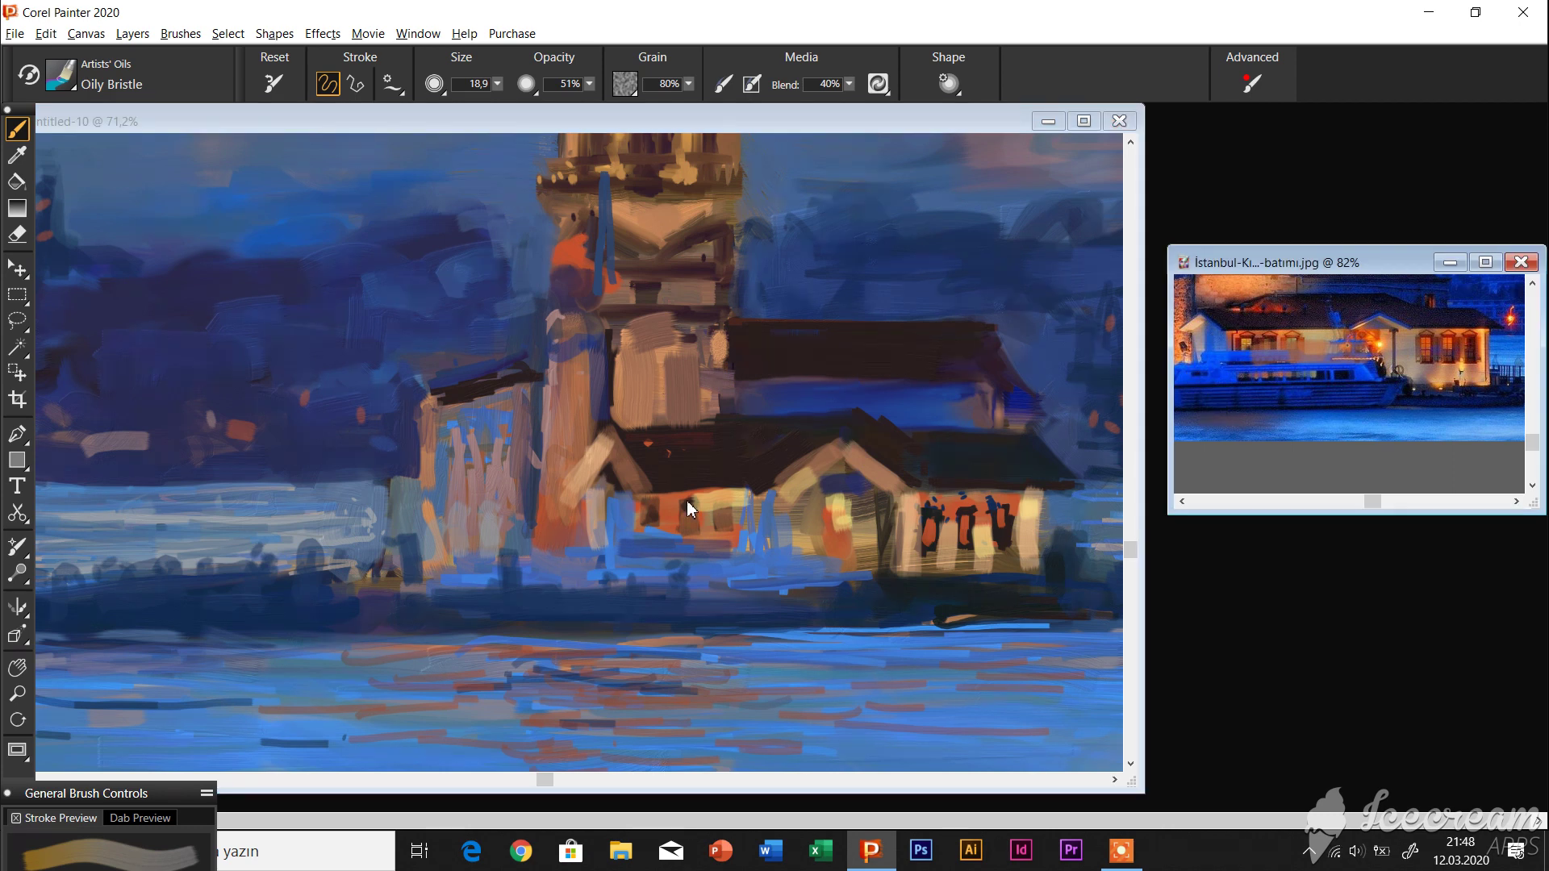
Paint blue light on the house's left front and under the roof's right end, then maximize the canvas window
click(690, 508)
mouse_move(609, 468)
mouse_down()
mouse_move(633, 508)
mouse_move(632, 571)
mouse_move(580, 572)
mouse_up()
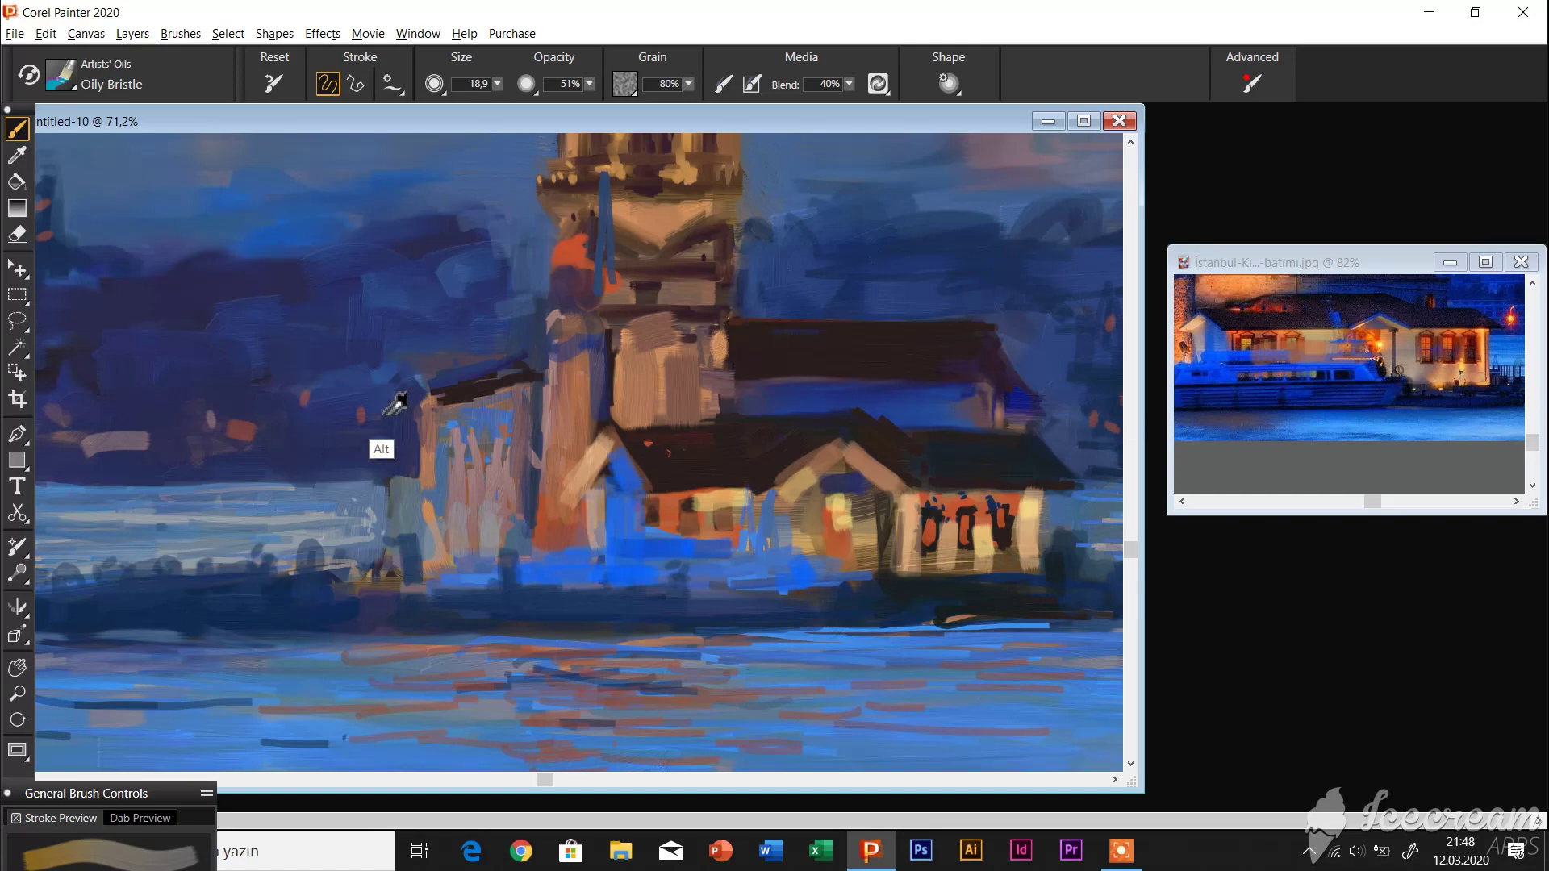
drag(963, 432, 981, 418)
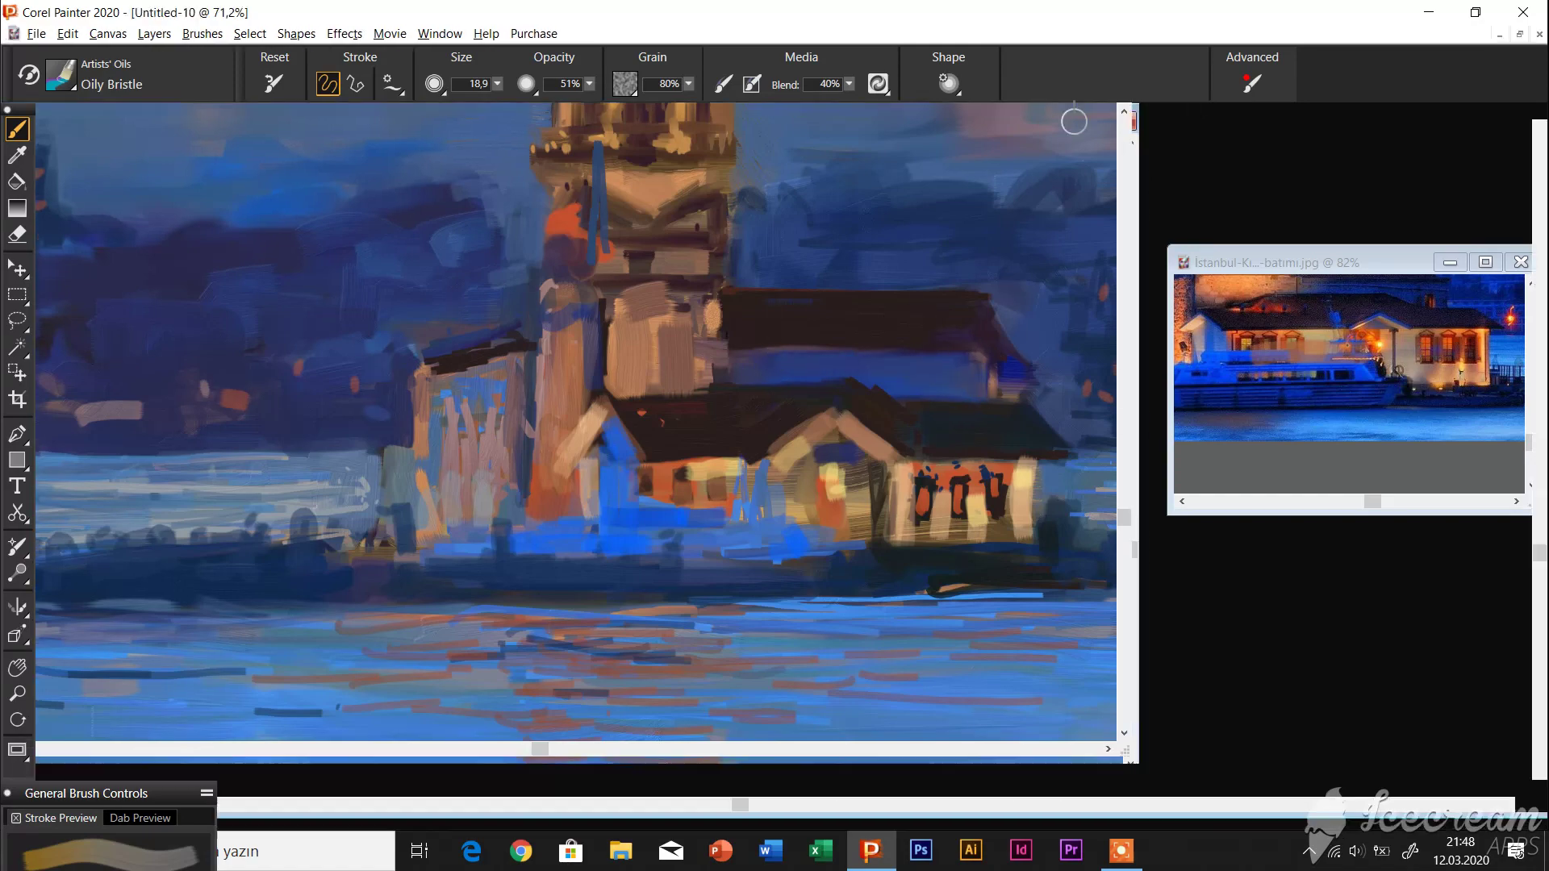
click(1083, 121)
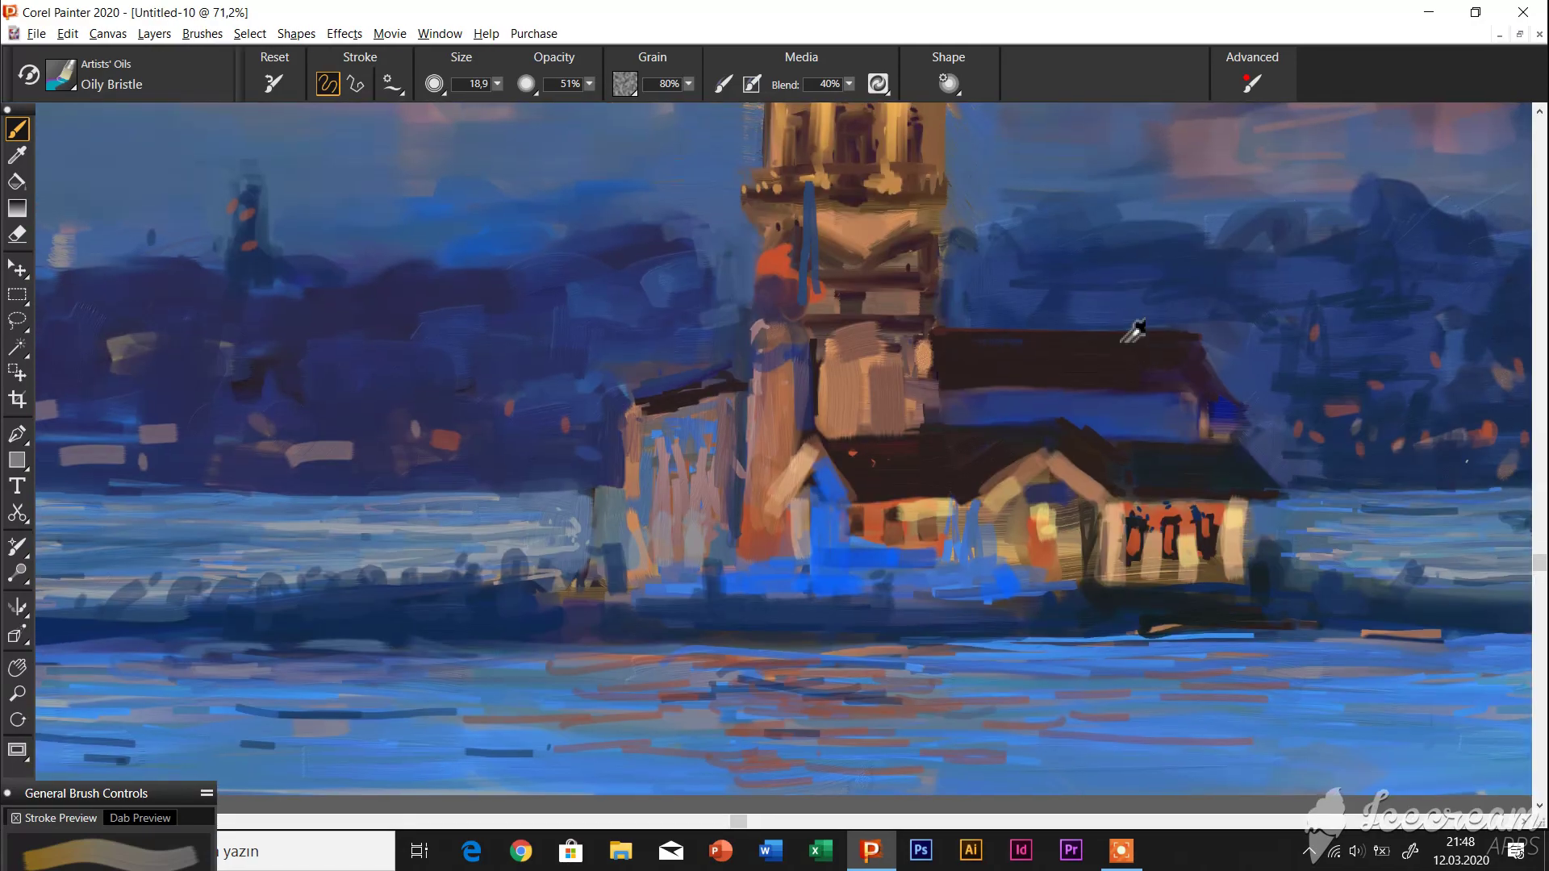
scroll(1506, 510, down, 4)
scroll(1506, 510, up, 3)
scroll(1506, 510, up, 5)
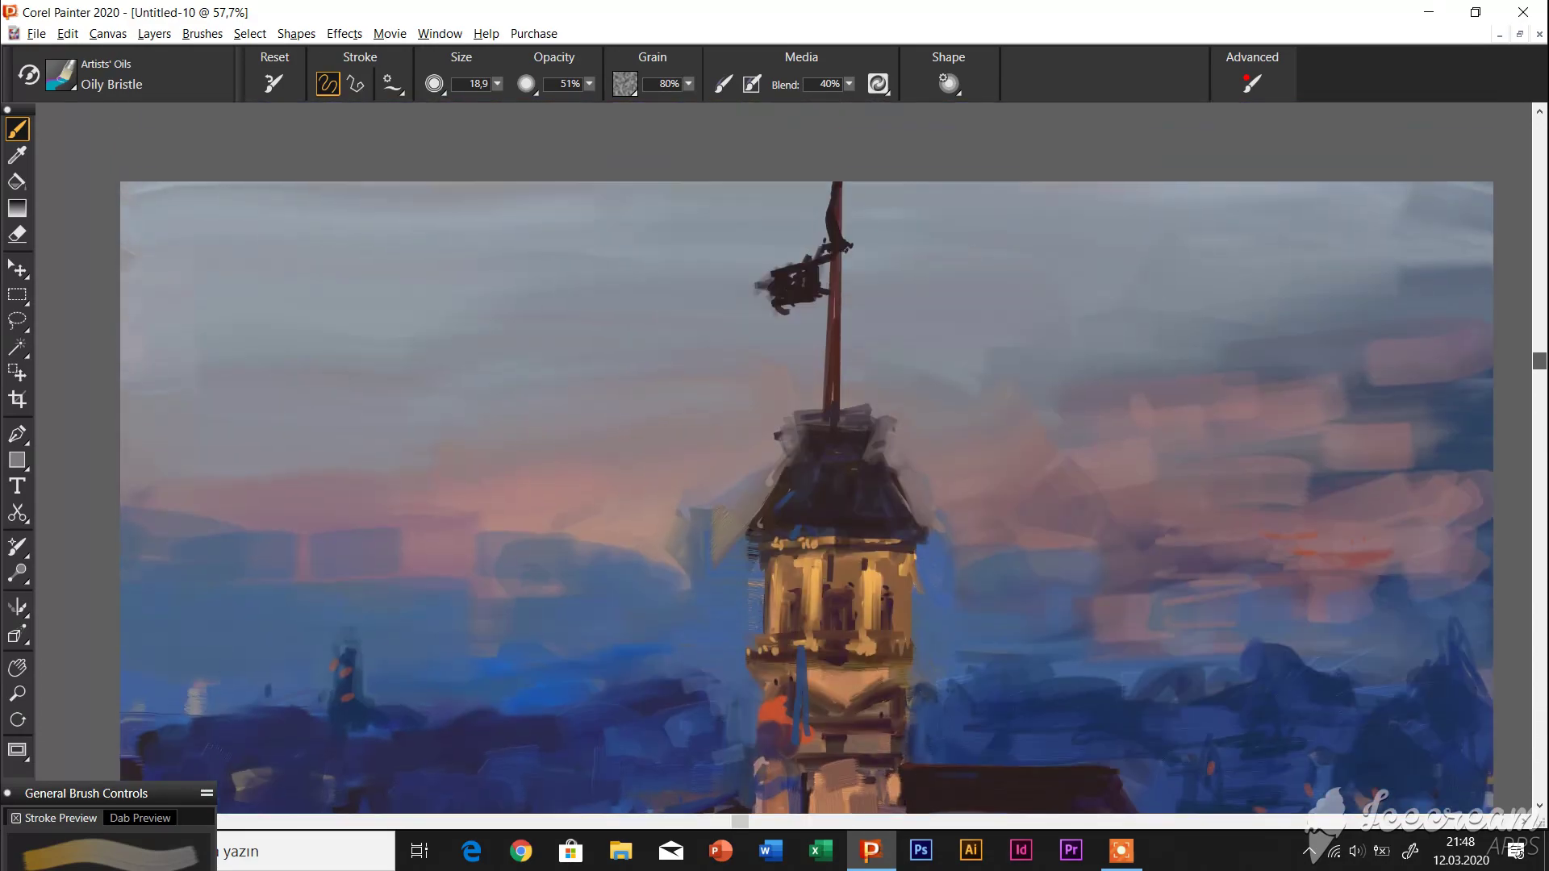
scroll(1511, 491, down, 3)
scroll(1293, 484, down, 2)
scroll(1359, 488, down, 2)
scroll(1541, 484, up, 1)
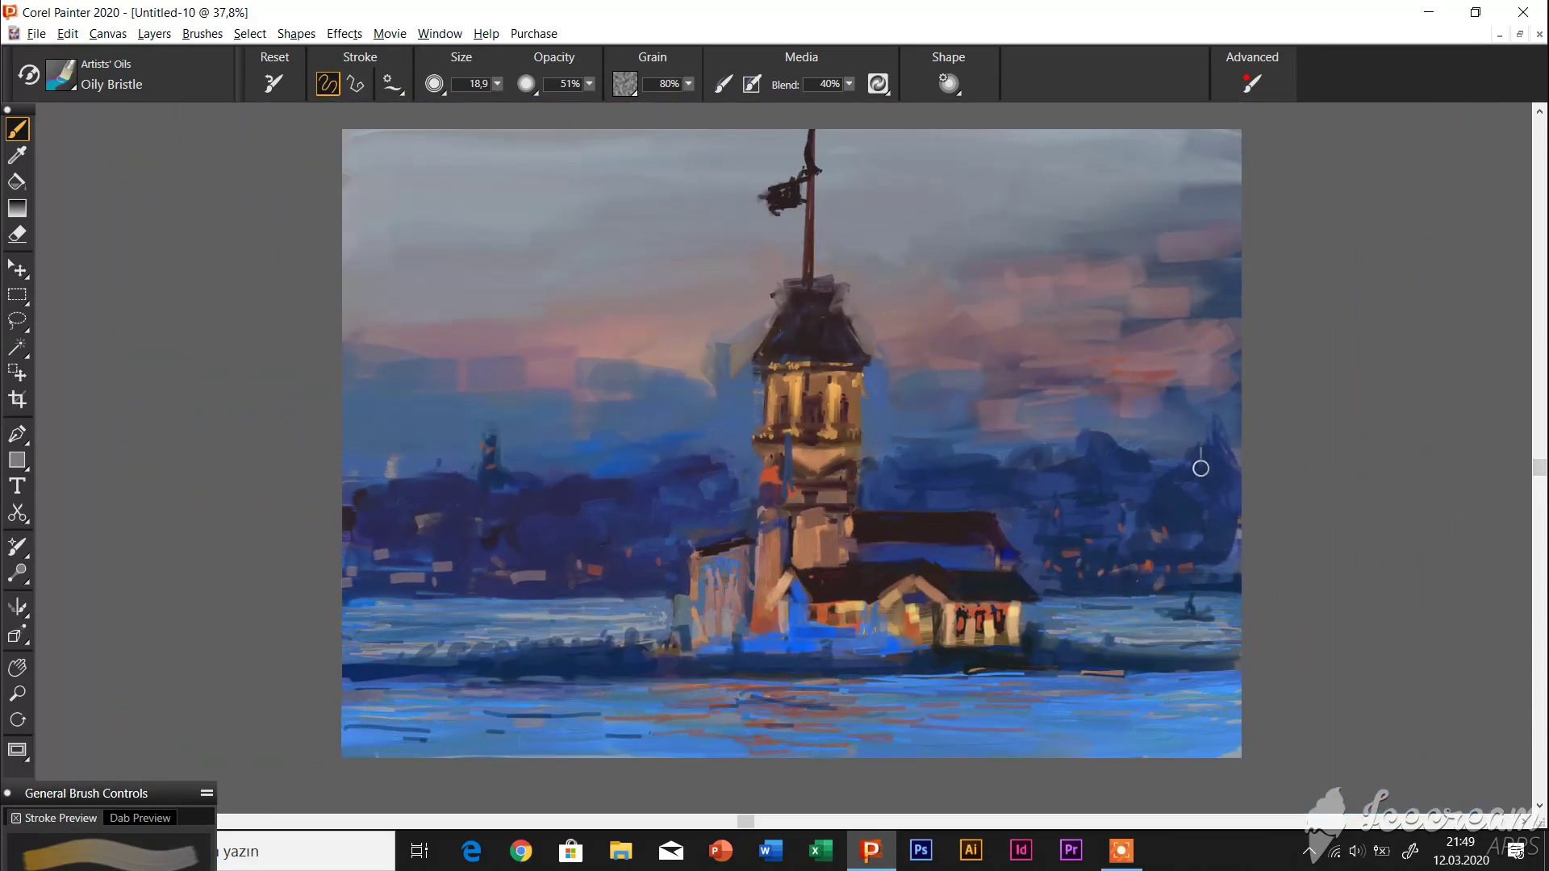